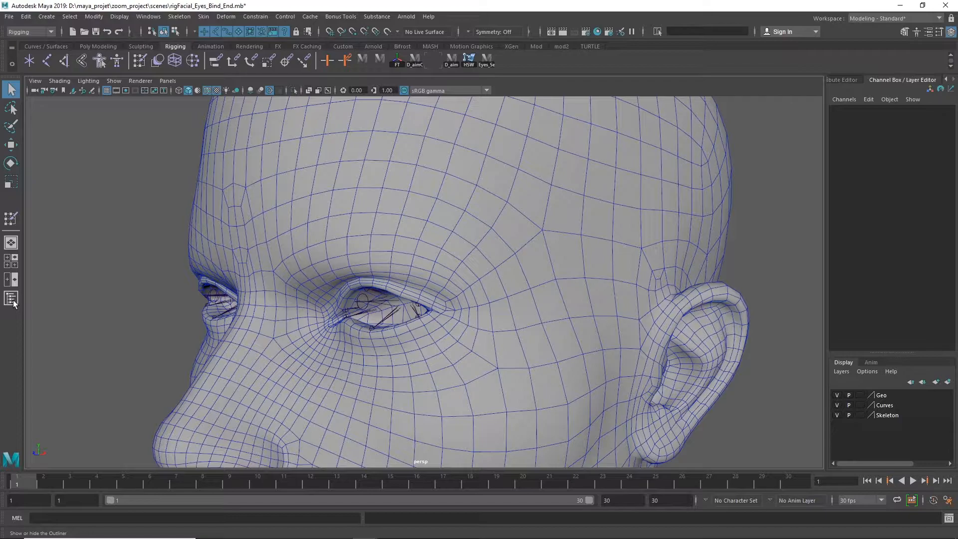
Hide the Body mesh and show the Eyes mesh inside bind_Geo_grp under Lily_gr
click(507, 172)
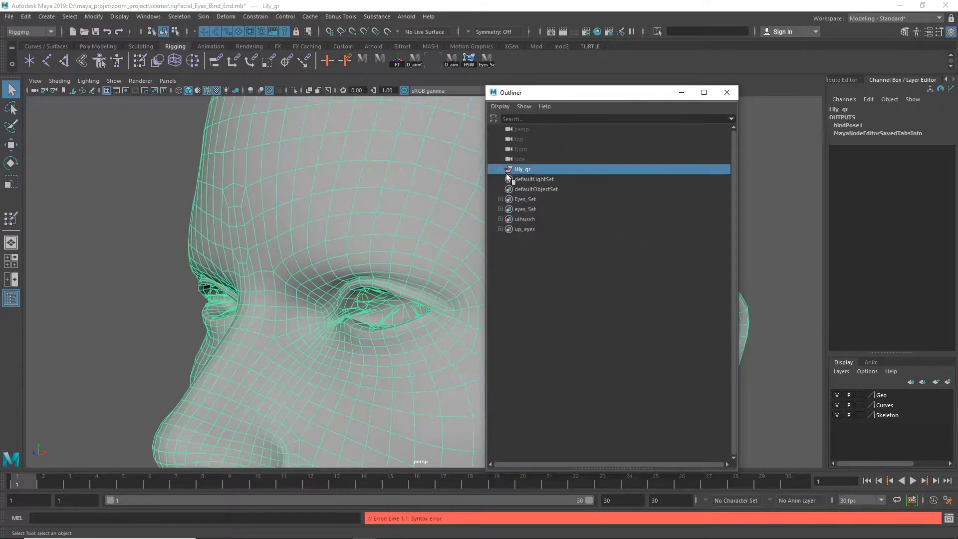
click(501, 170)
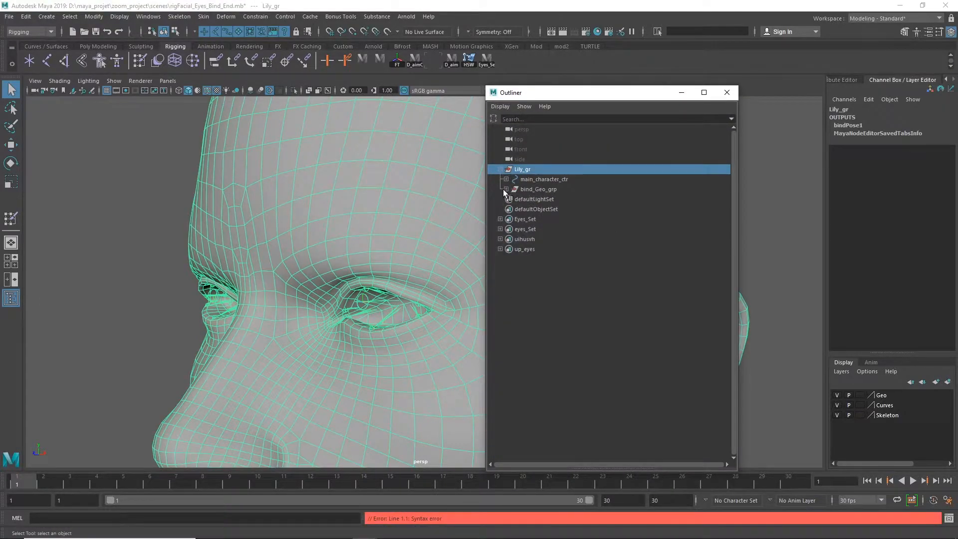
click(507, 189)
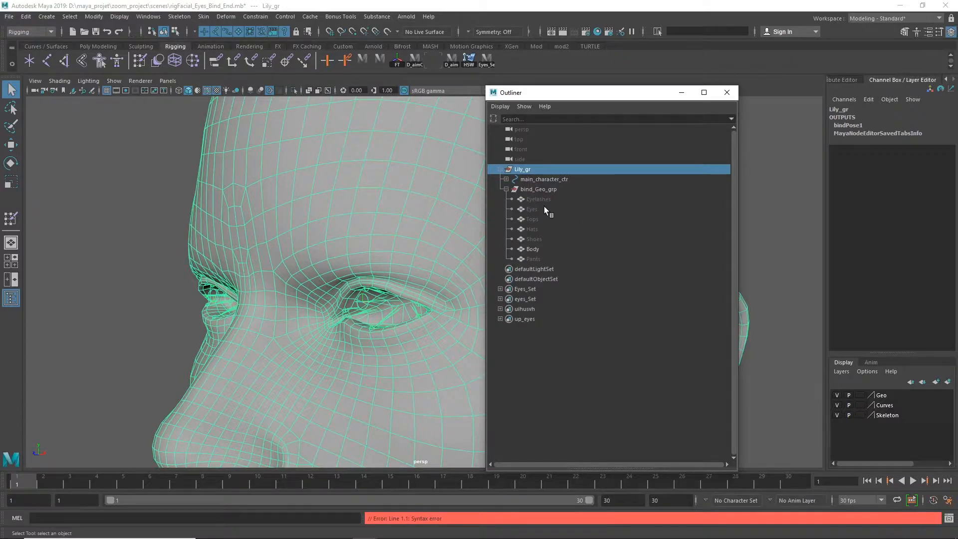
click(539, 248)
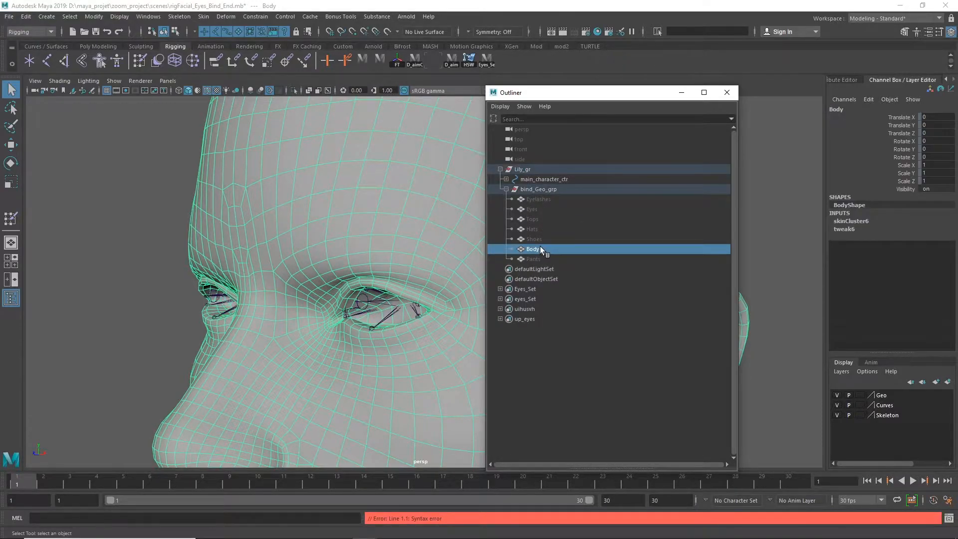
key(ctrl+h)
click(542, 212)
key(ctrl+h)
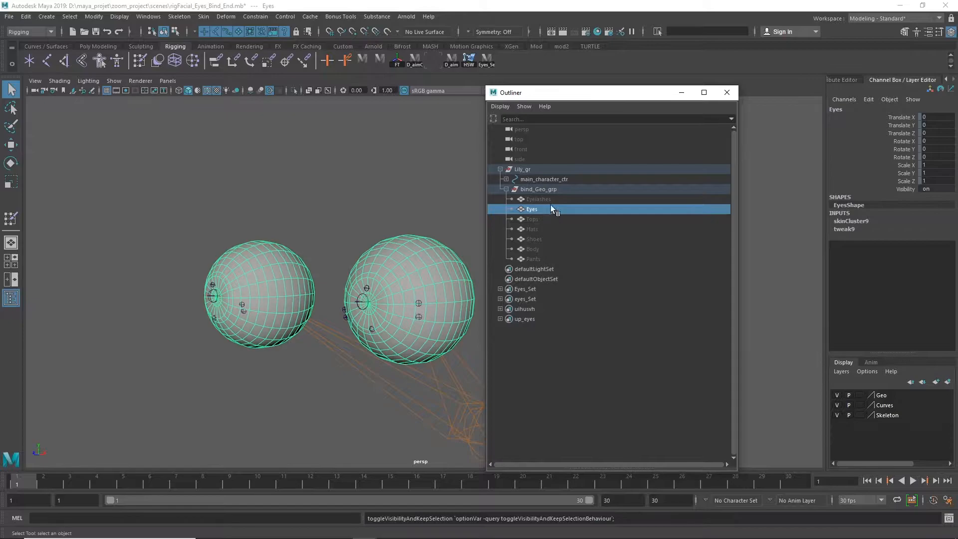
click(727, 93)
Inspect the Eyes mesh's existing skin weights and influence with the Paint Skin Weights tool
alt+right_drag(535, 273, 619, 303)
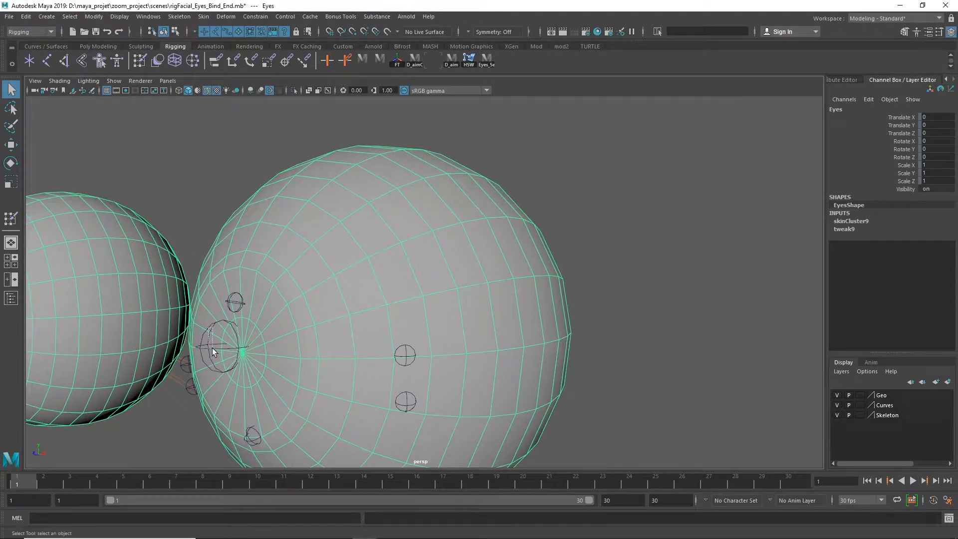
click(227, 345)
click(639, 198)
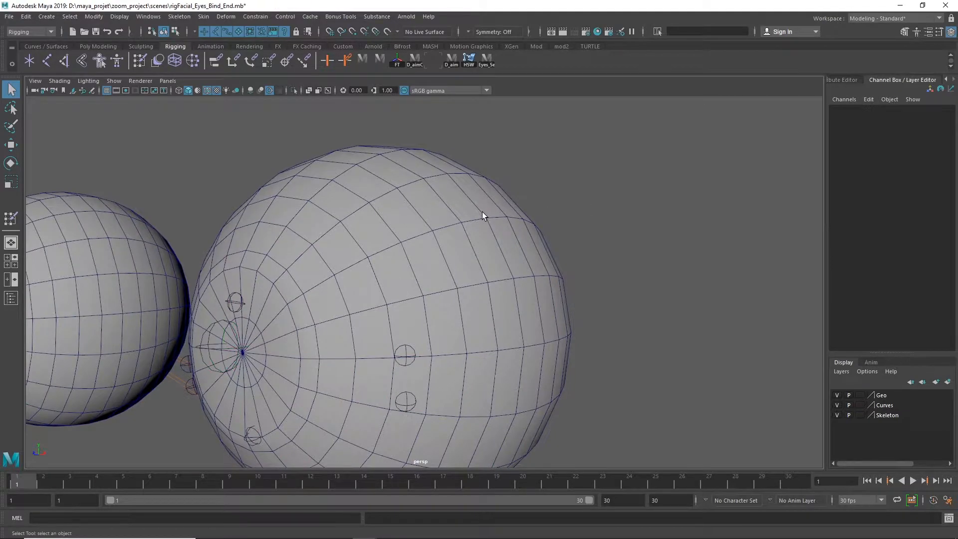
click(494, 211)
alt+drag(661, 221, 795, 169)
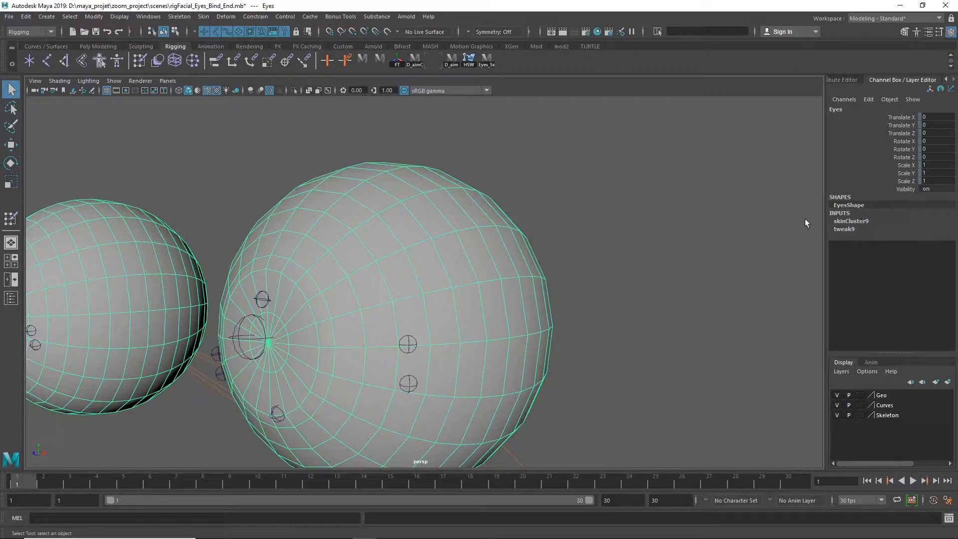
right_drag(660, 190, 604, 178)
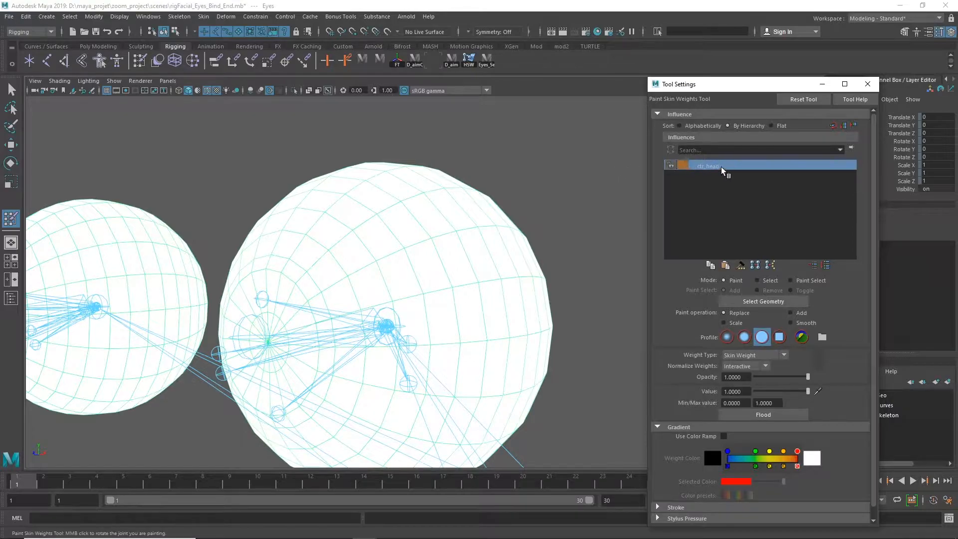
scroll(474, 272, down, 6)
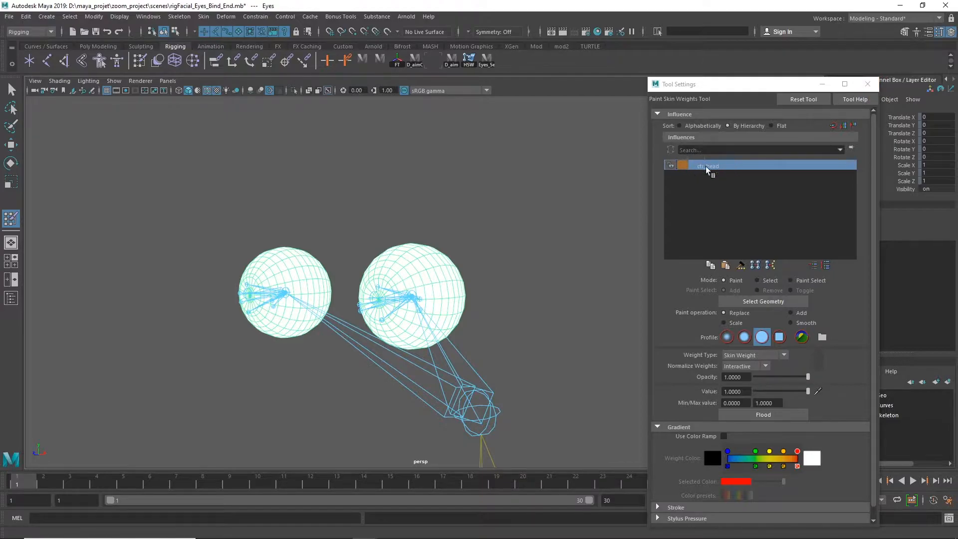
click(867, 84)
click(14, 89)
Unbind the skin from the Eyes mesh and clear the selection
click(441, 223)
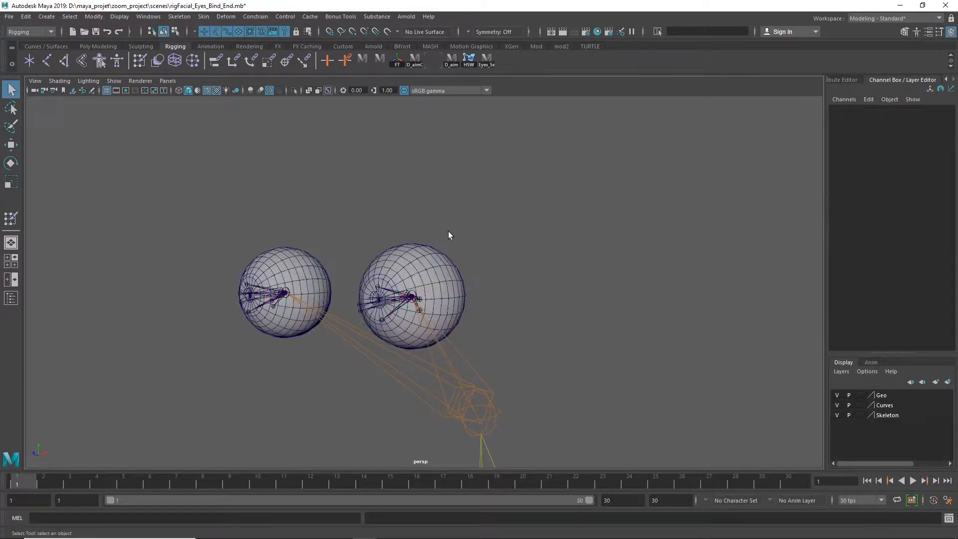
click(432, 259)
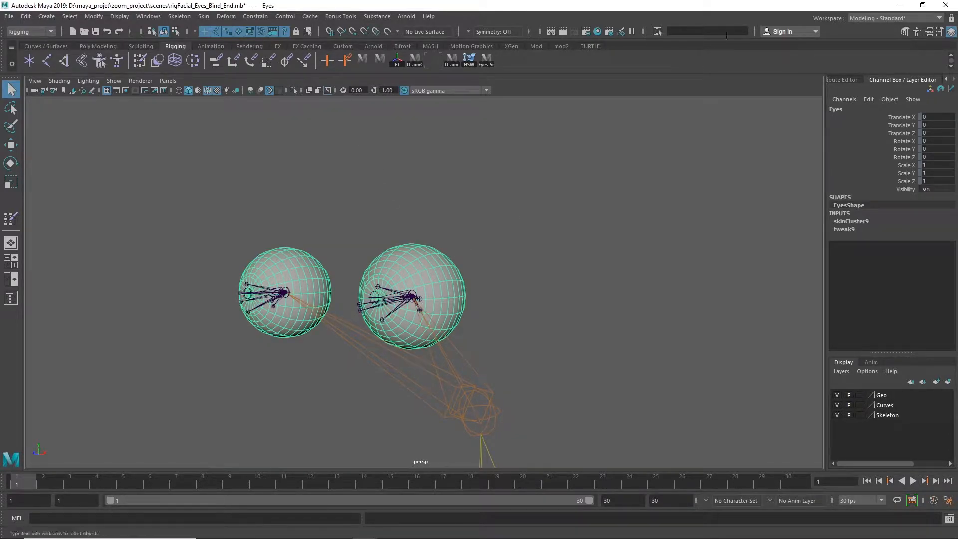
click(207, 17)
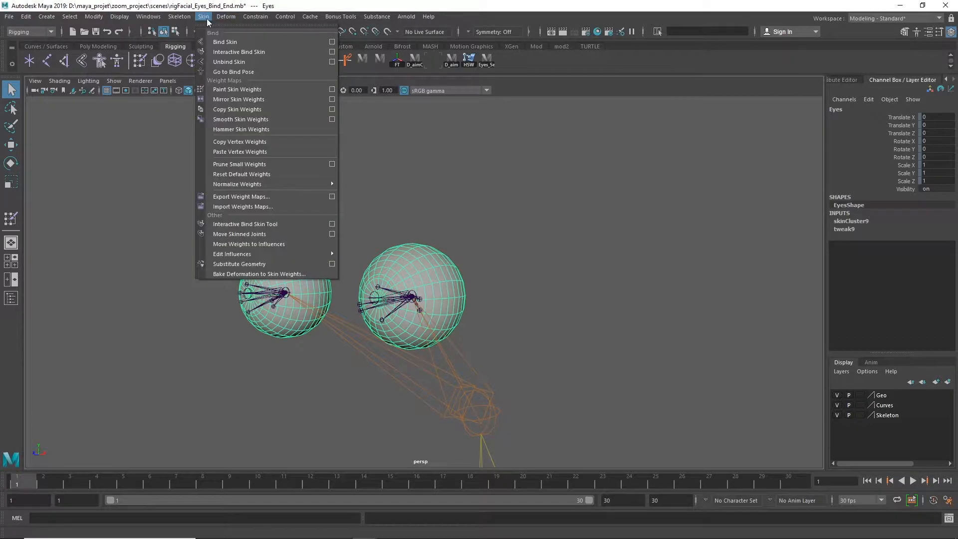
click(258, 62)
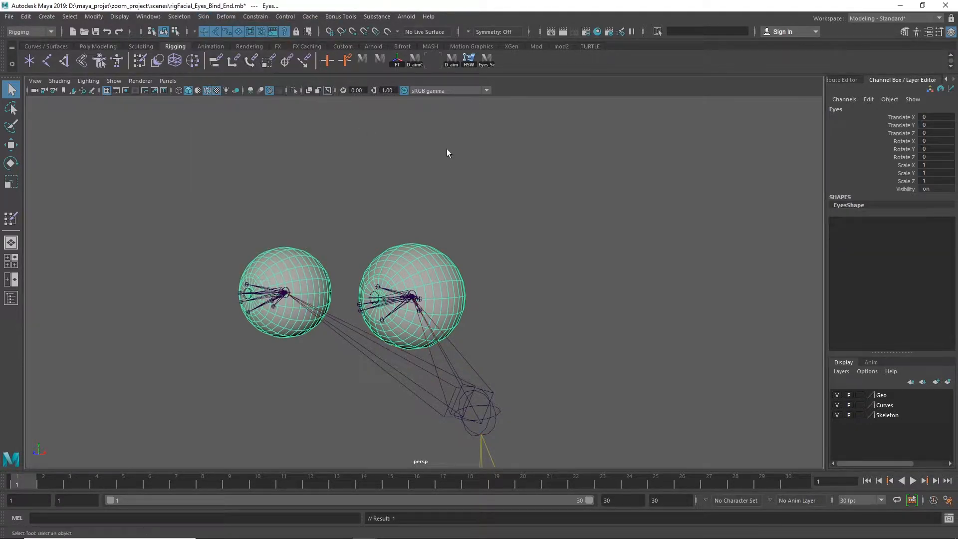
click(452, 180)
alt+right_drag(409, 310, 525, 226)
alt+right_drag(415, 284, 624, 268)
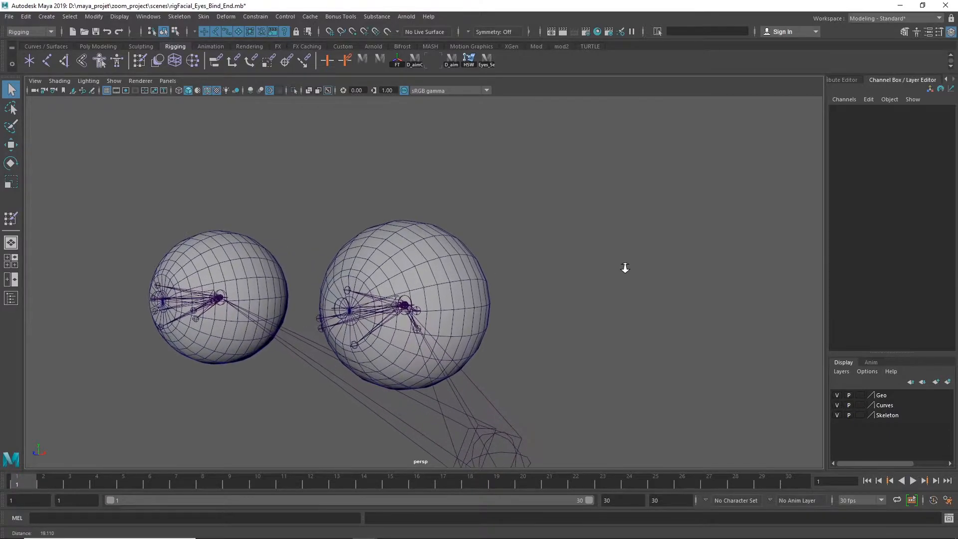
click(358, 308)
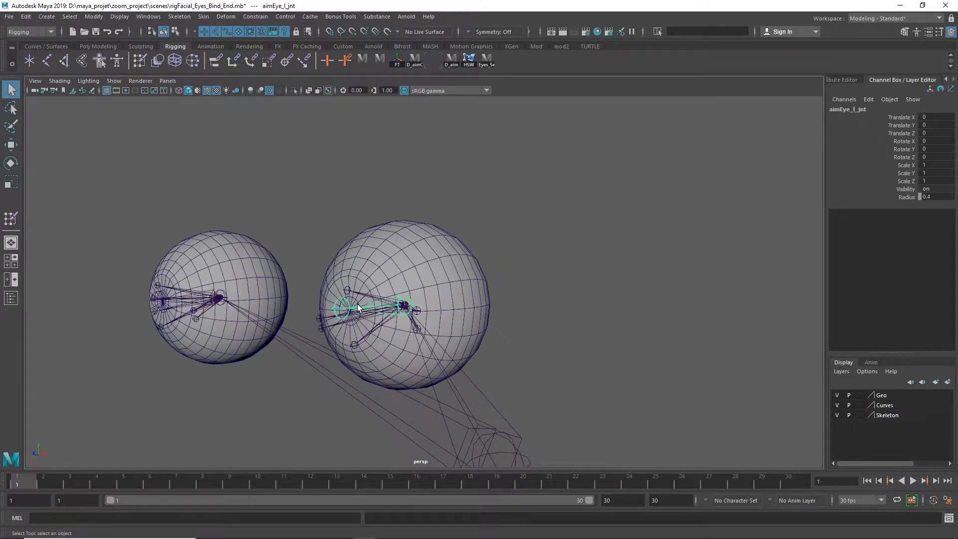
shift+click(159, 300)
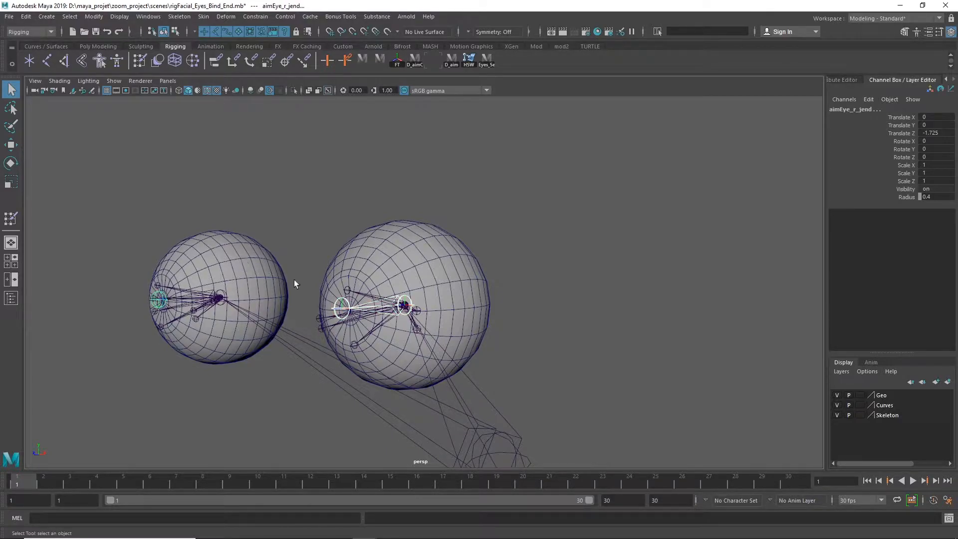
click(543, 219)
Select the joints aimEye_l_jnt and aimEye_r_jnt by way of their end joints, and reveal both in the Outliner
click(160, 298)
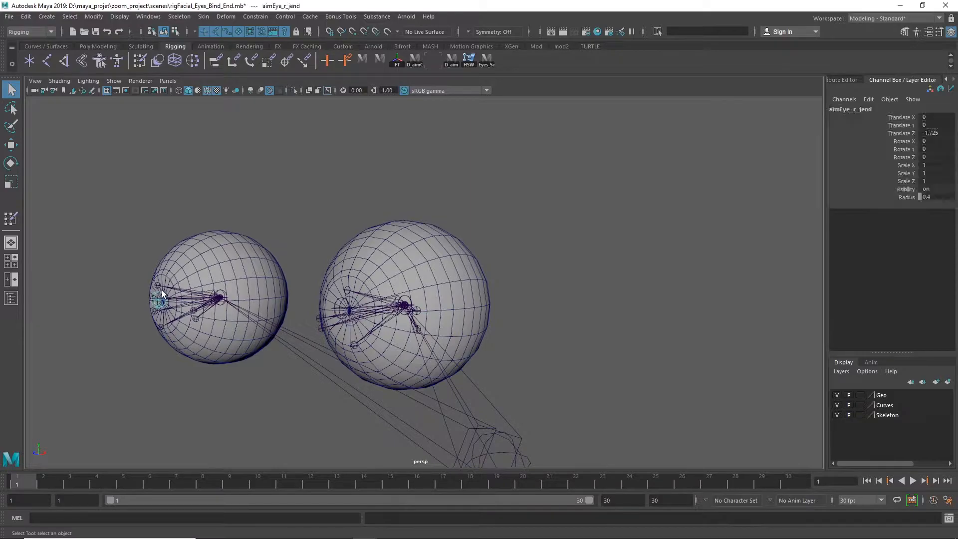
shift+click(342, 303)
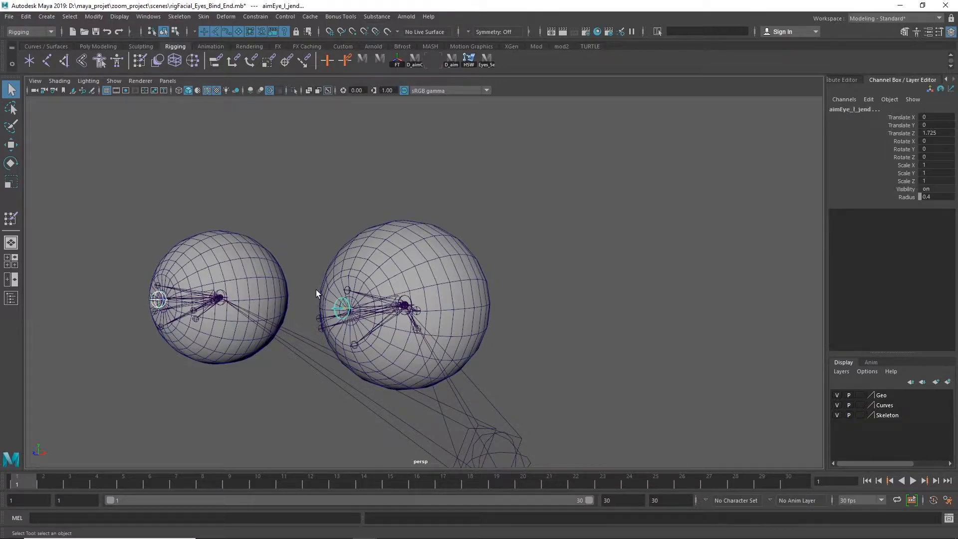
key(Up)
alt+right_drag(644, 301, 290, 278)
alt+drag(537, 265, 388, 278)
alt+right_drag(388, 278, 602, 304)
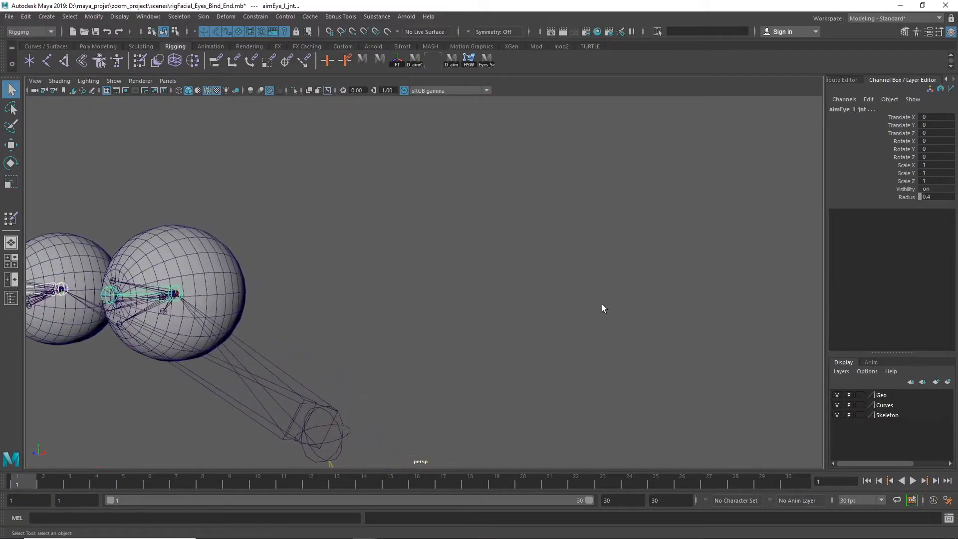
click(10, 300)
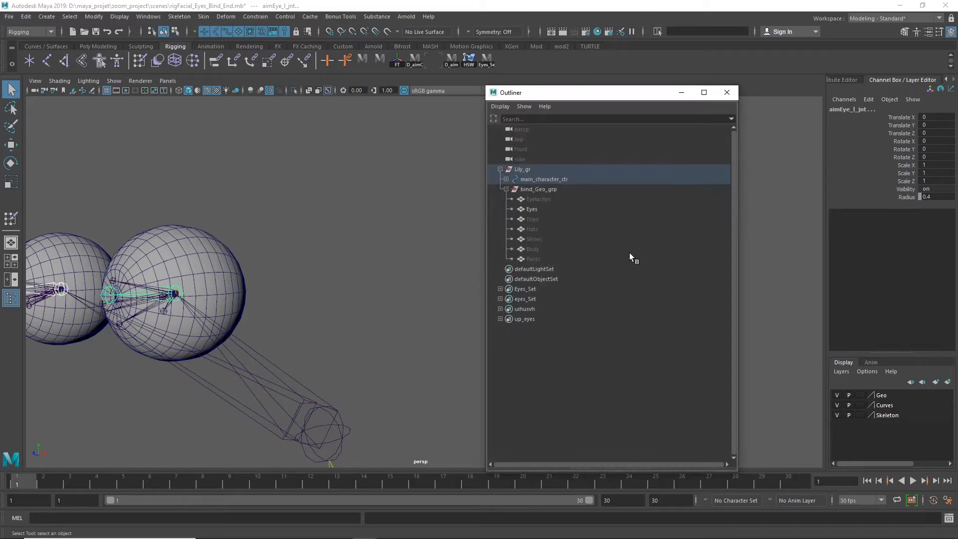
key(f)
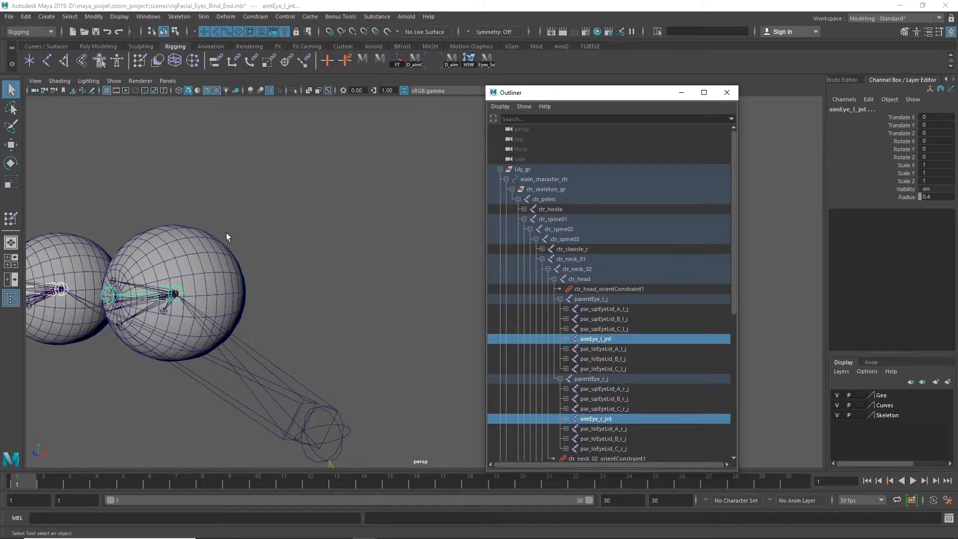
Add the Eyes mesh to the joint selection, open the Bind Skin options and reset them to defaults
shift+click(211, 237)
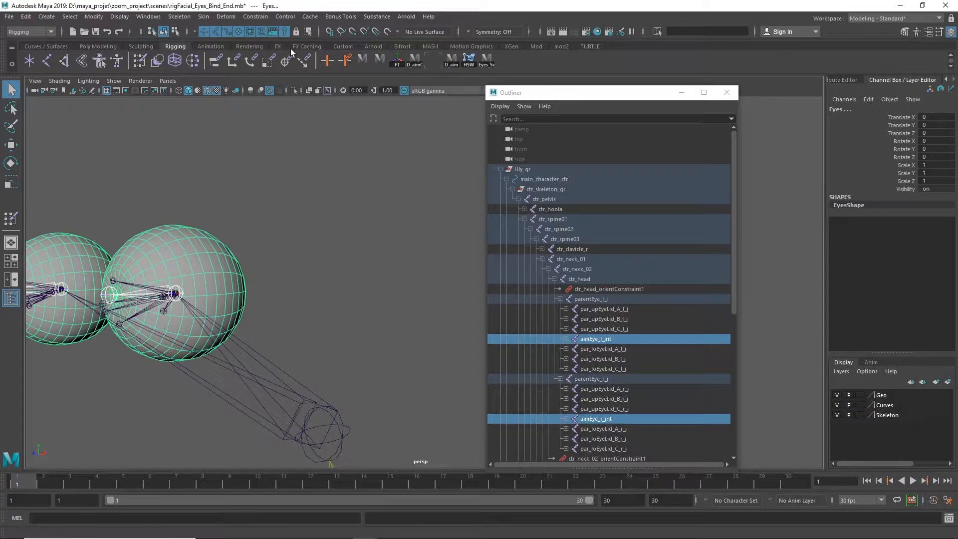
click(203, 17)
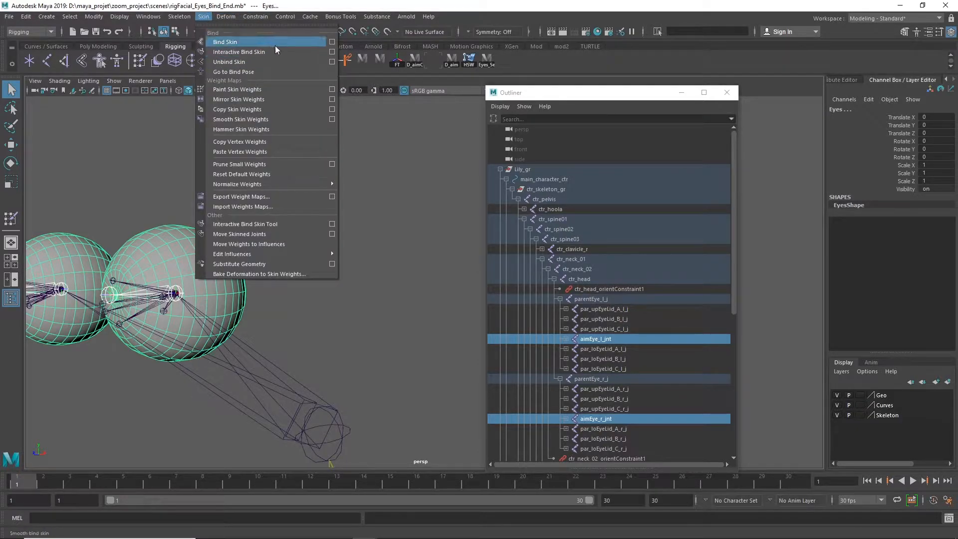
click(332, 42)
click(385, 117)
click(391, 133)
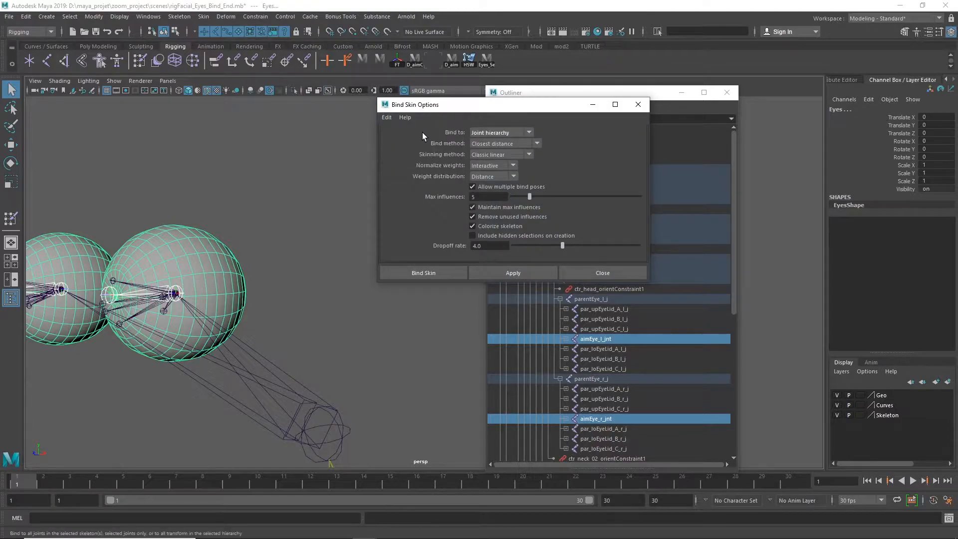
Bind the Eyes mesh to Selected joints with Max influences 1 and Maintain max influences turned off
click(530, 133)
click(489, 144)
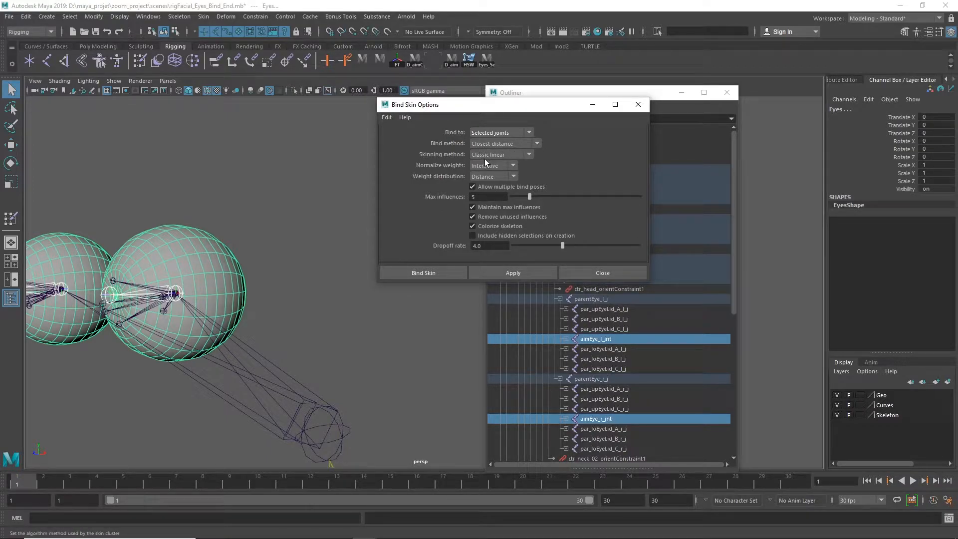
click(478, 199)
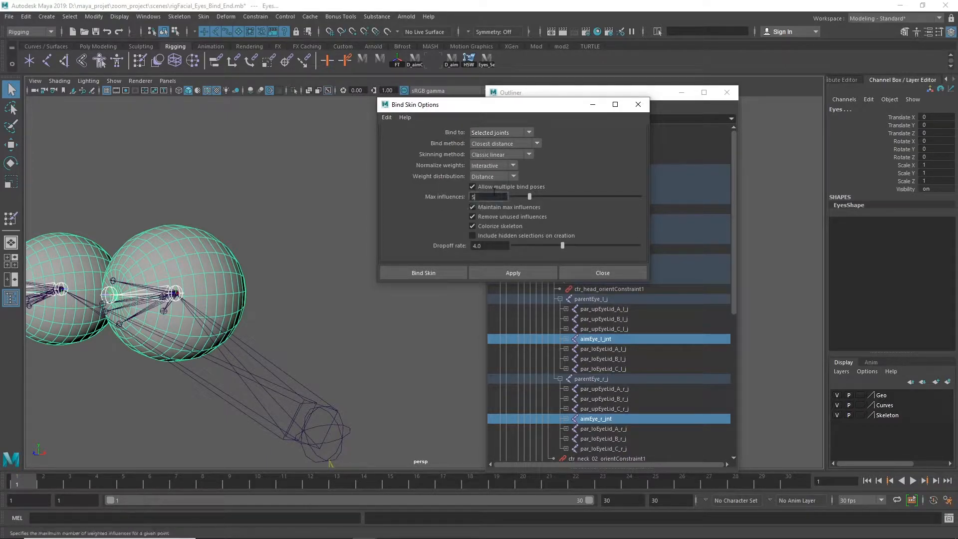
text(1)
key(Return)
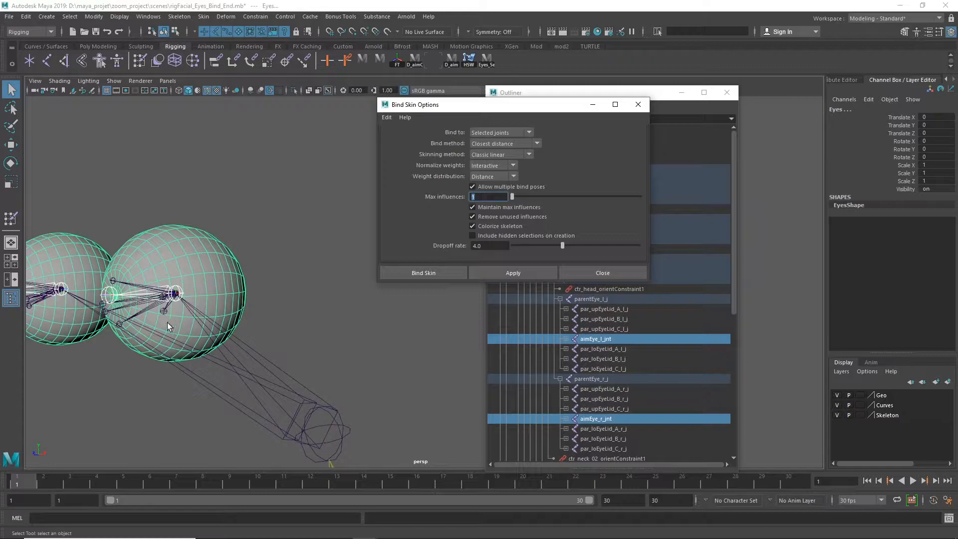
click(472, 207)
click(440, 272)
Check the Eyes mesh's painted weights for aimEye_r_jnt and aimEye_l_jnt, and return to the Select tool
click(300, 205)
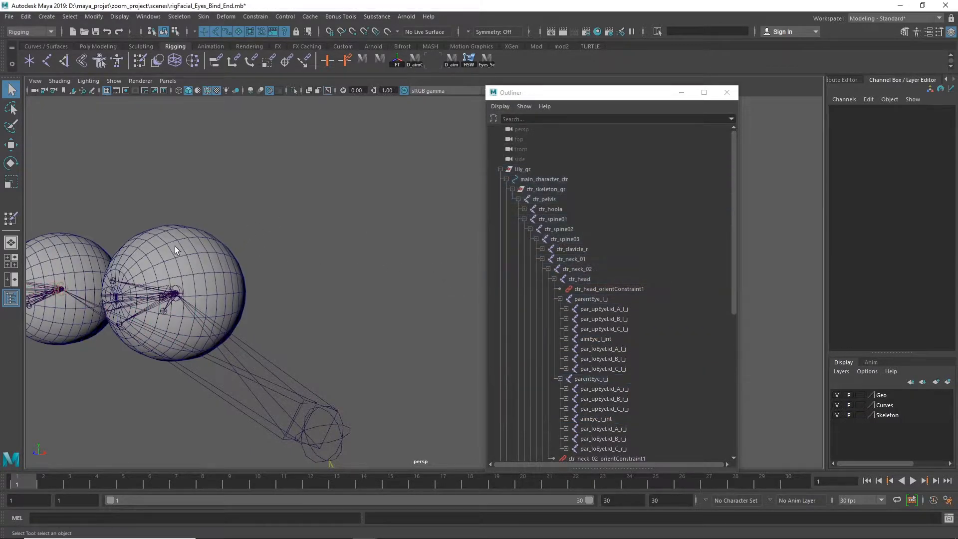
click(175, 247)
right_drag(370, 212, 335, 194)
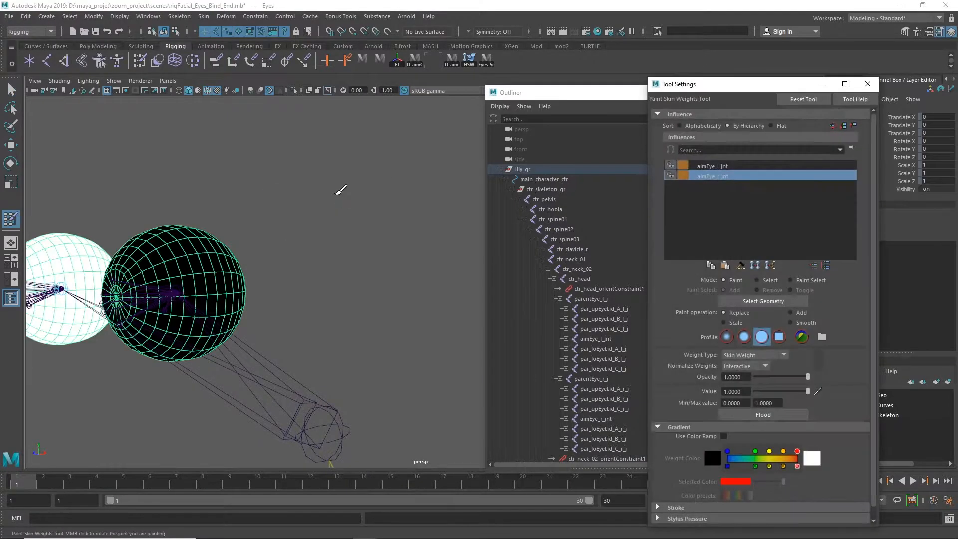
alt+drag(284, 245, 288, 244)
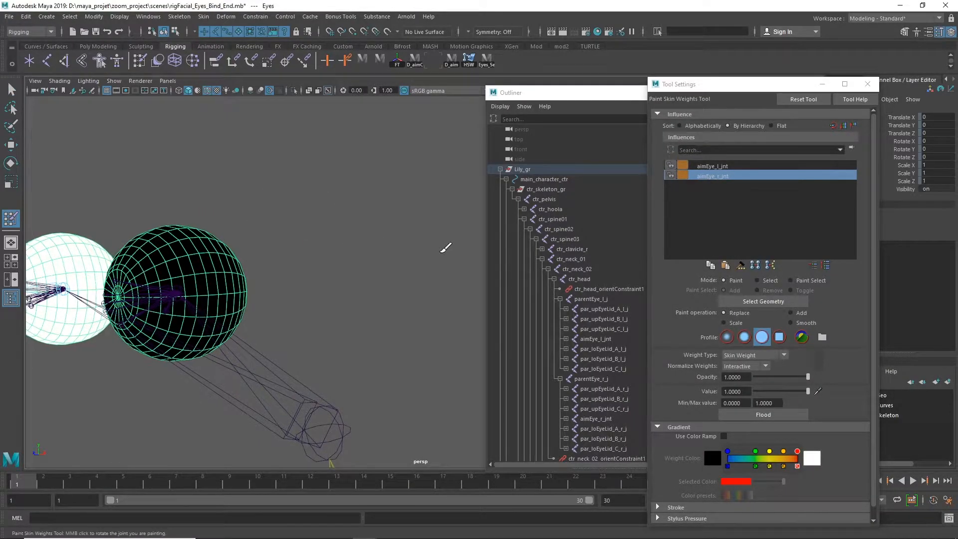
alt+drag(217, 283, 300, 310)
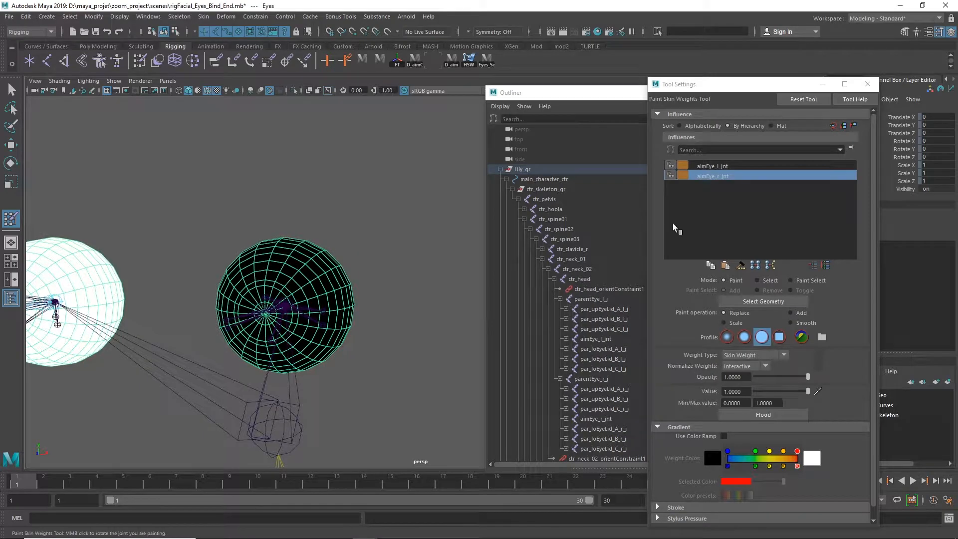
click(724, 167)
alt+drag(364, 272, 324, 292)
alt+drag(307, 325, 428, 315)
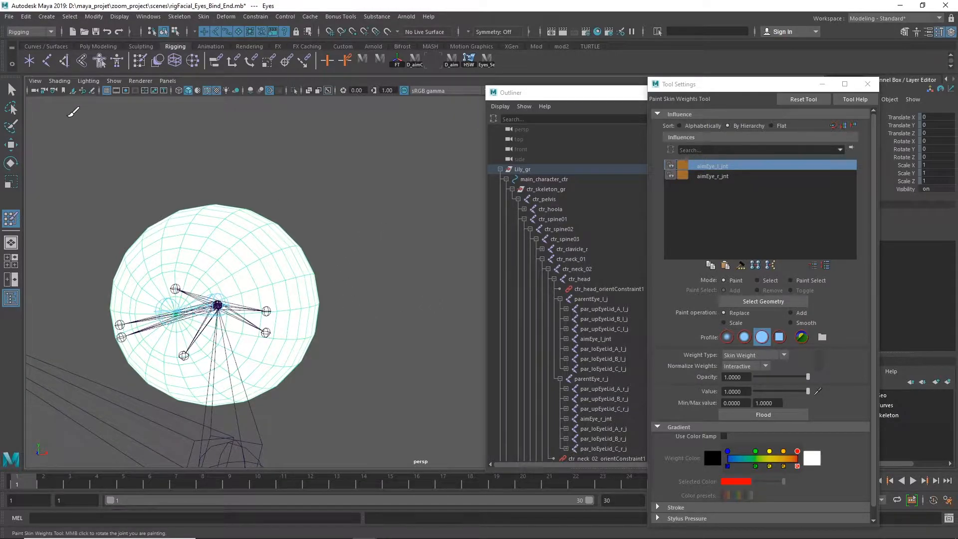
click(11, 90)
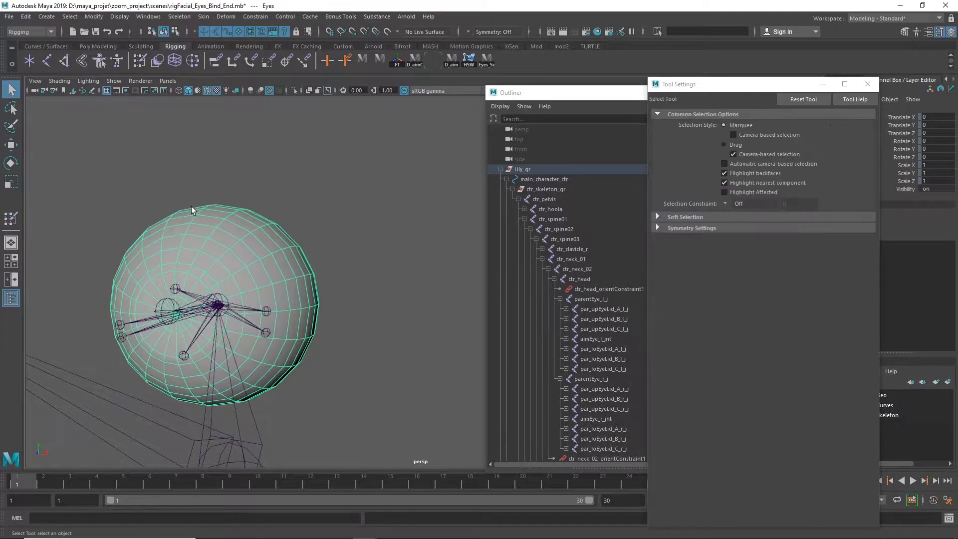
Select all faces of the left eyeball, convert them to vertices and flood their aimEye_l_jnt skin weights with value 1
shift+right_click(240, 235)
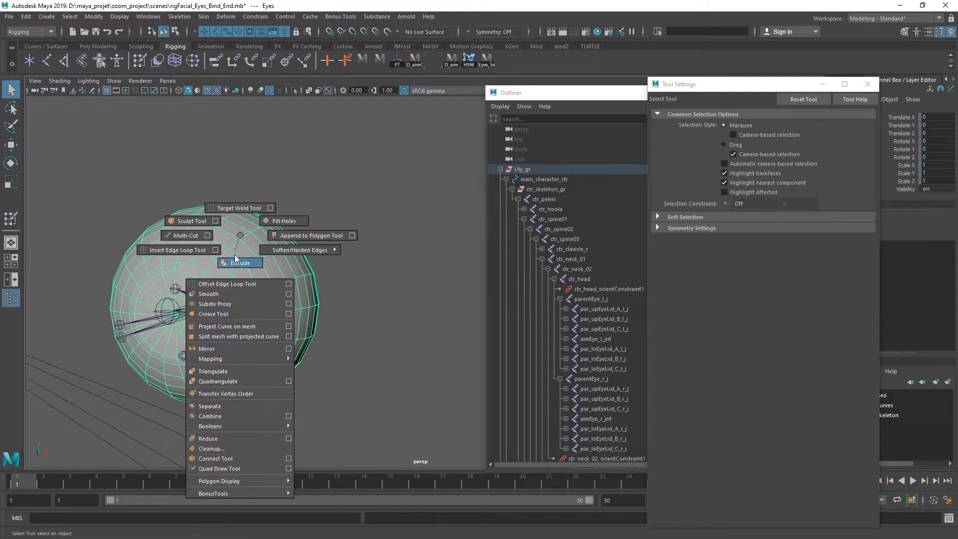
shift+right_drag(244, 234, 256, 253)
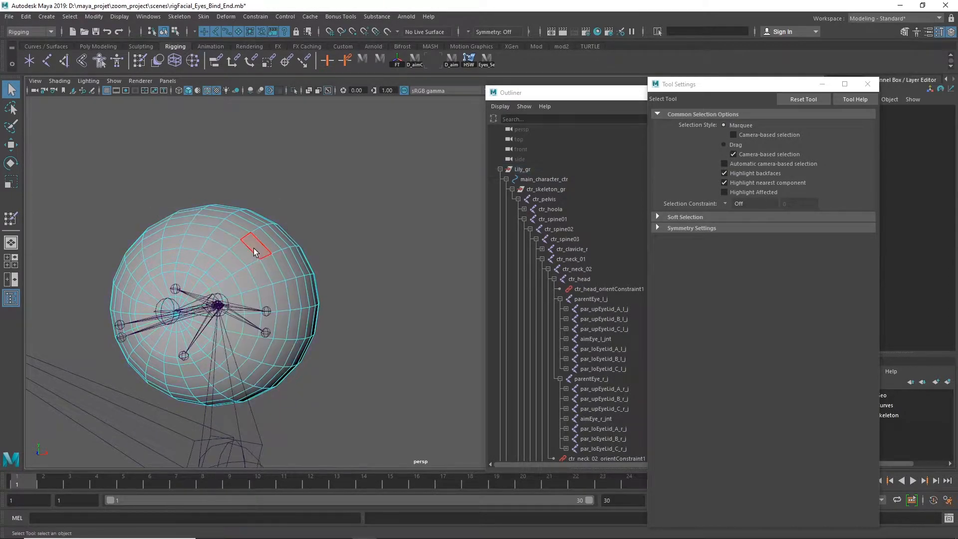
click(255, 251)
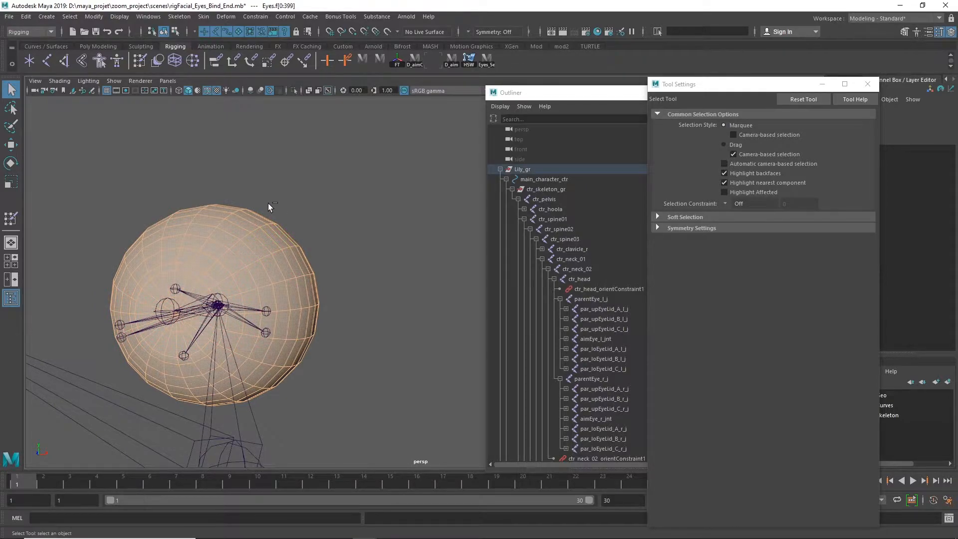
key(ctrl+F9)
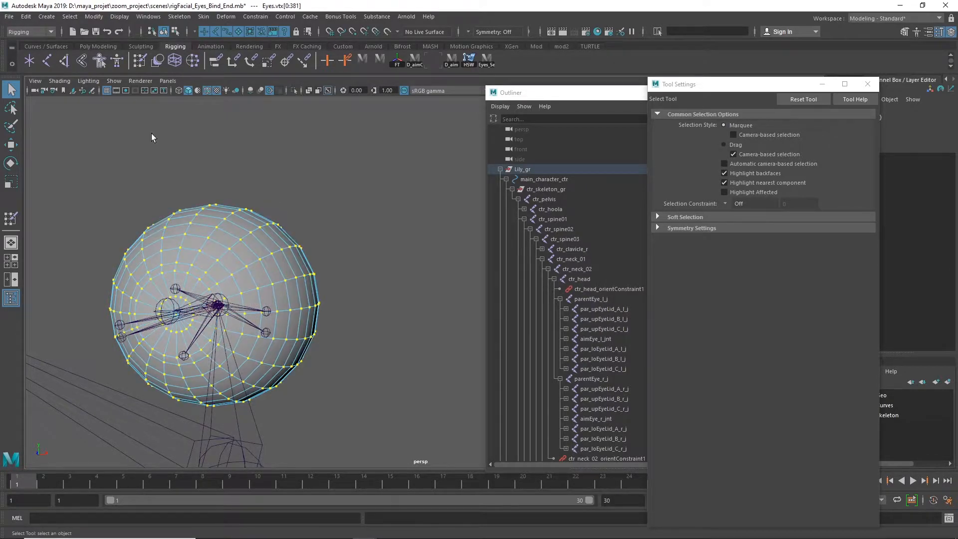
click(10, 218)
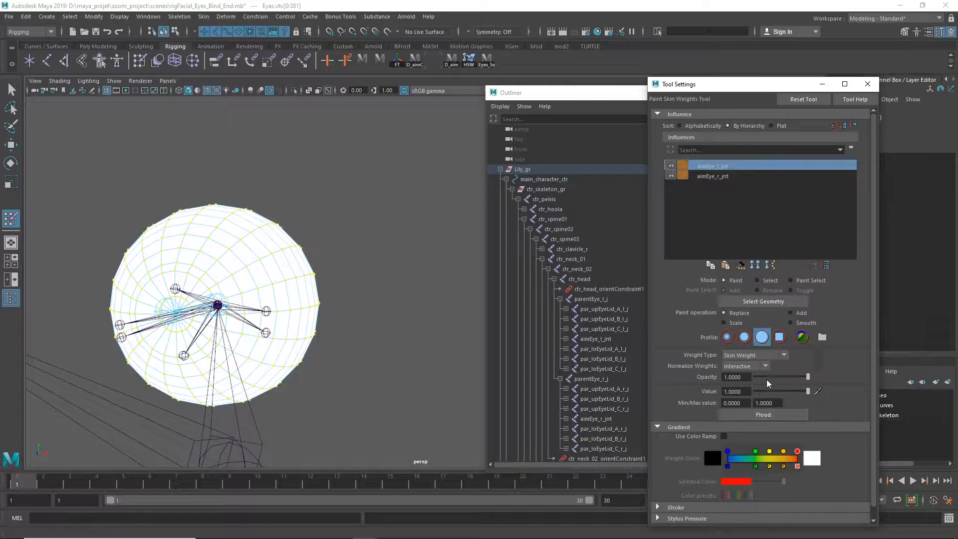
click(768, 416)
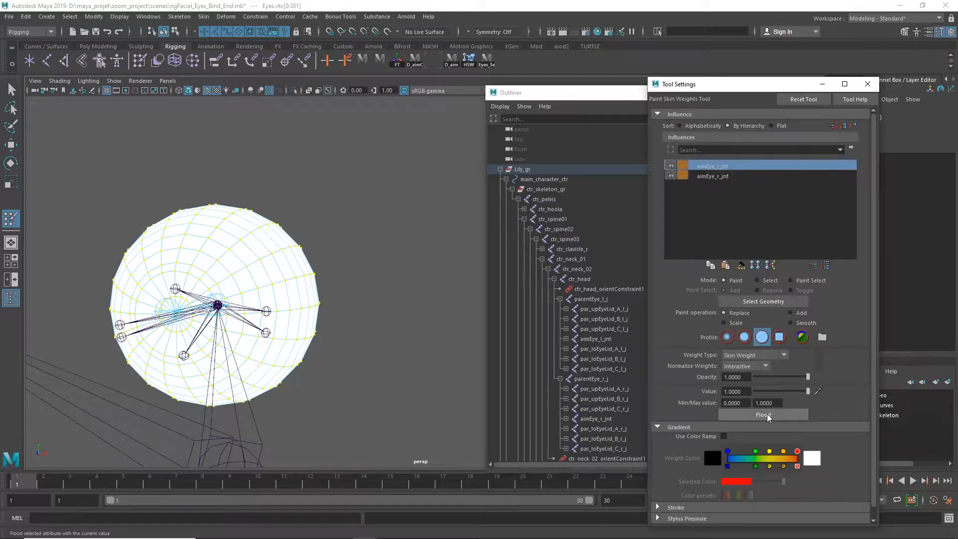
Return to object selection on the Eyes mesh and select the joint aimEye_l_jnt by way of its end joint
alt+right_drag(382, 198, 64, 173)
key(q)
click(230, 241)
click(232, 274)
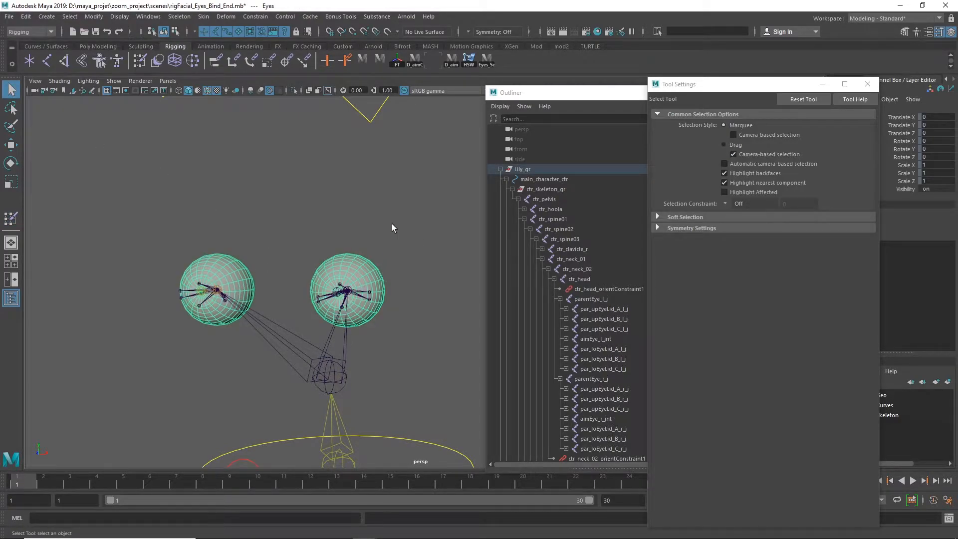
scroll(435, 284, up, 5)
alt+middle_drag(355, 268, 473, 203)
alt+drag(361, 237, 364, 288)
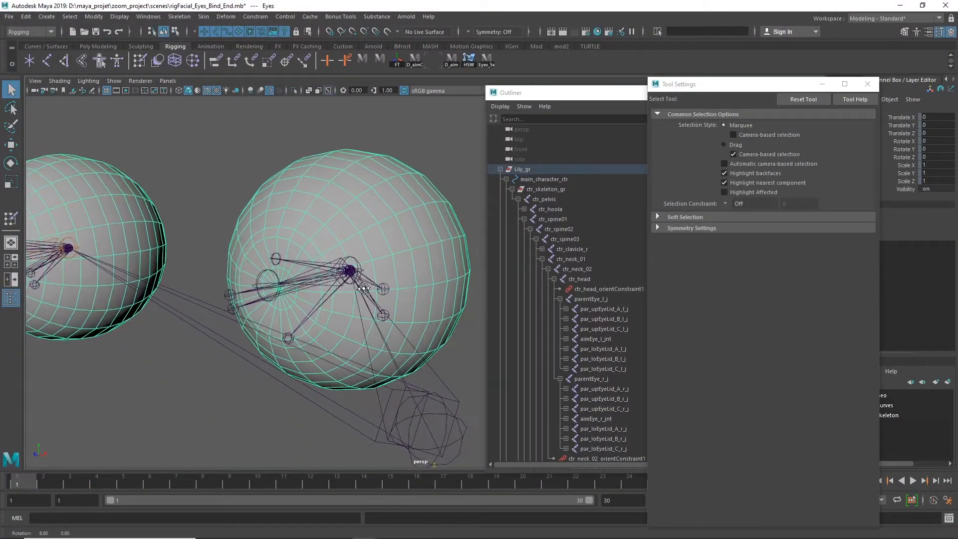
click(270, 282)
key(Up)
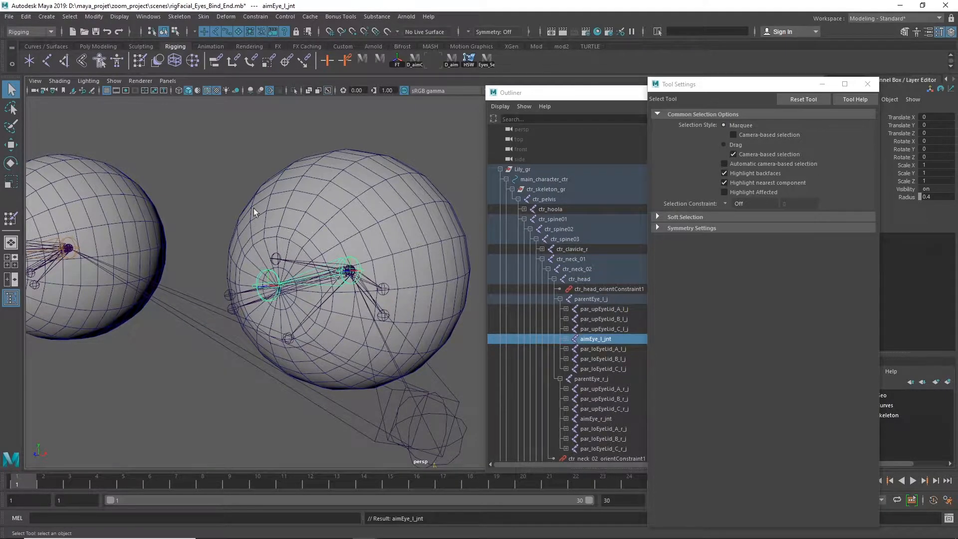
Test-rotate aimEye_l_jnt to check the left eyeball's binding, and set its Rotate Z back to 0
scroll(342, 229, down, 3)
key(w)
key(e)
drag(397, 247, 225, 69)
drag(369, 242, 395, 277)
click(928, 157)
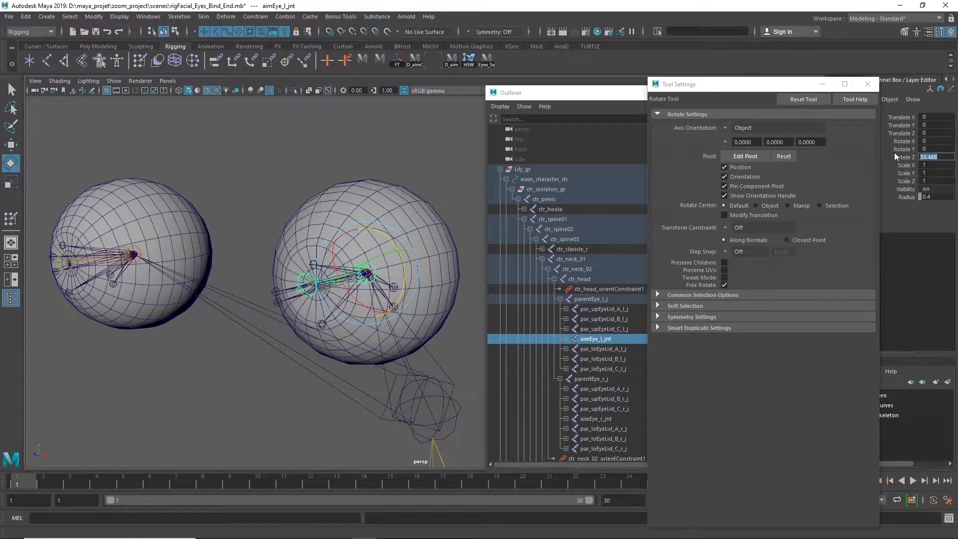
text(0)
key(Return)
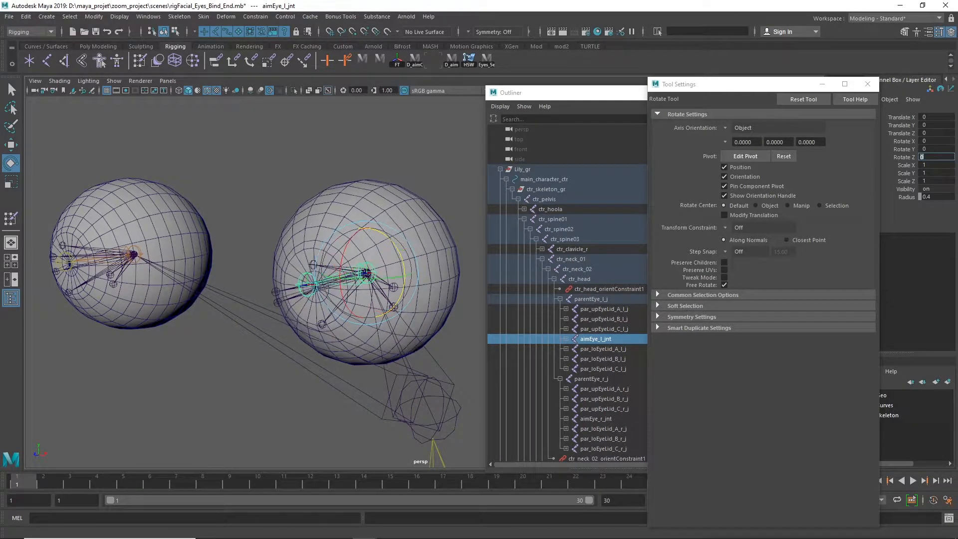
Clear the selection and turn off the X-ray display of joints while facing the front of the left eye
click(238, 218)
alt+drag(319, 219, 349, 233)
alt+middle_drag(349, 233, 217, 242)
alt+right_drag(250, 242, 381, 224)
alt+middle_drag(381, 224, 358, 217)
alt+right_drag(318, 223, 379, 211)
alt+middle_drag(379, 210, 260, 240)
alt+right_drag(270, 237, 401, 224)
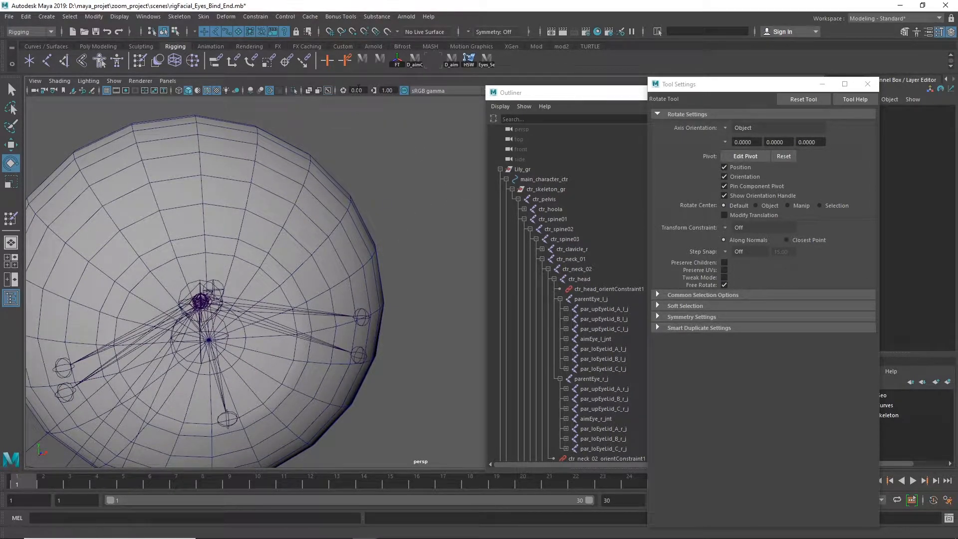
click(330, 91)
Paint-select the faces forming a half disc above the pole at the front of the left eyeball, removing stray faces
alt+drag(409, 214, 340, 317)
right_drag(326, 253, 325, 286)
double_click(325, 285)
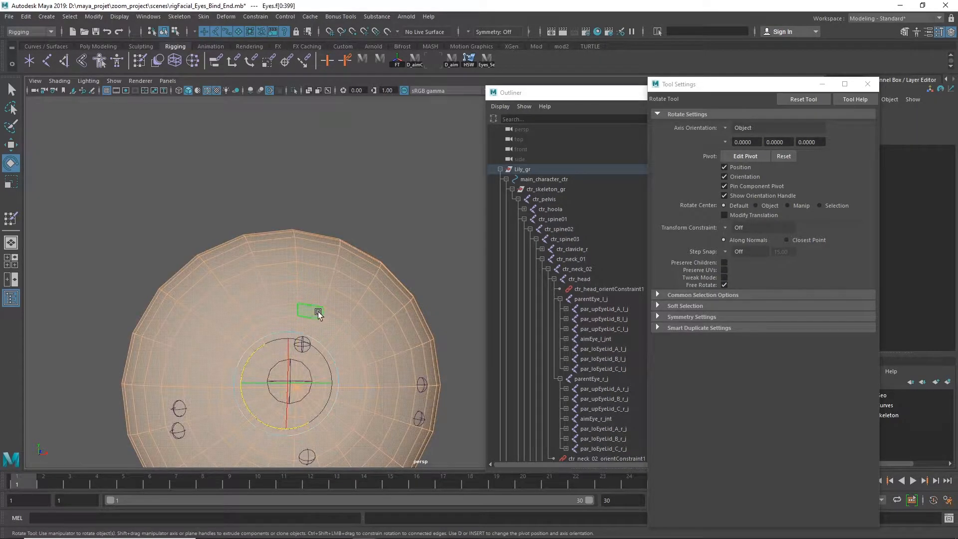
click(308, 311)
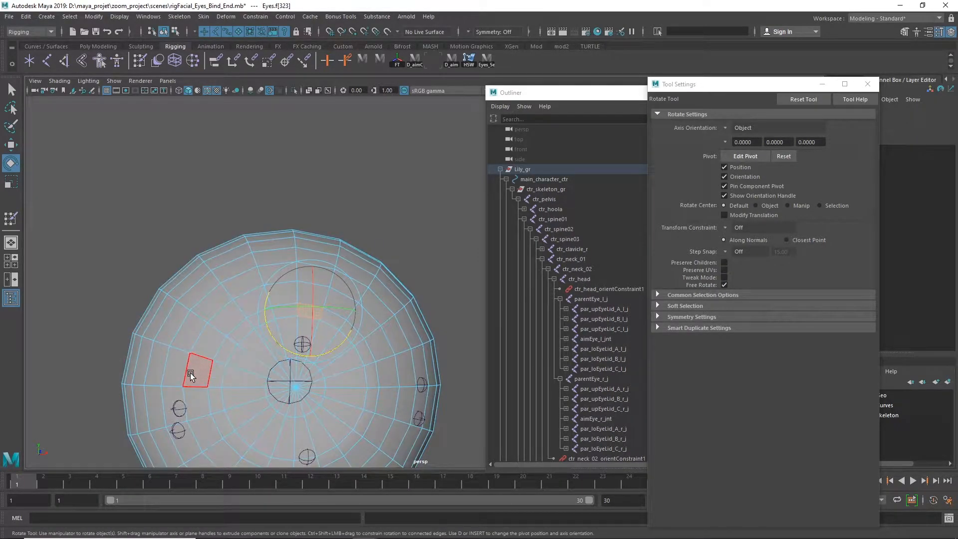
key(Tab)
drag(250, 369, 335, 376)
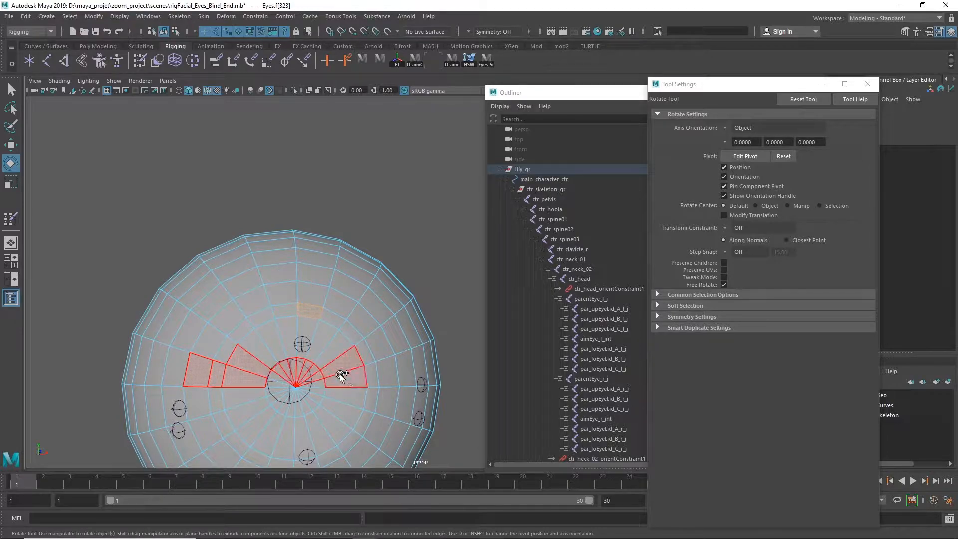
mouse_move(229, 361)
mouse_down()
mouse_move(339, 341)
mouse_move(358, 355)
mouse_up()
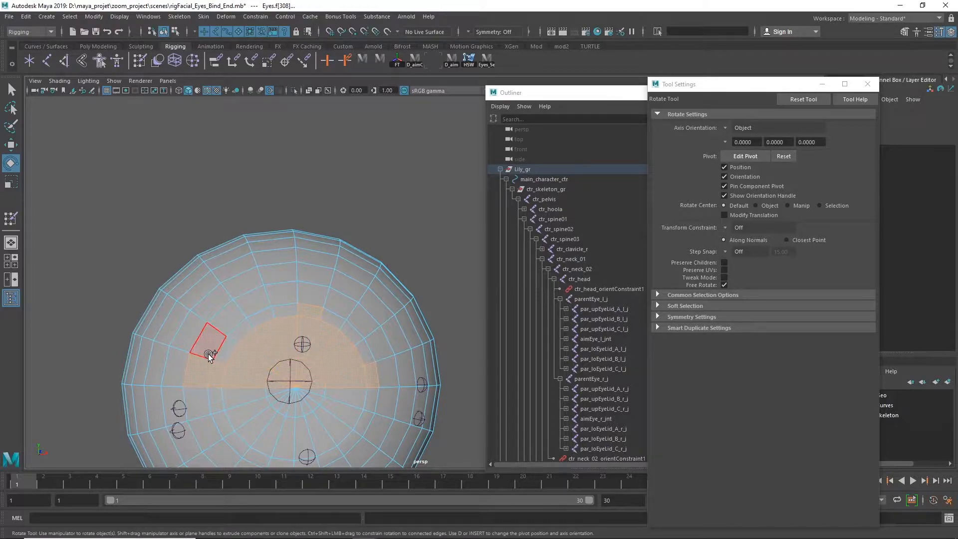
shift+drag(211, 382, 217, 359)
shift+click(227, 324)
click(306, 321)
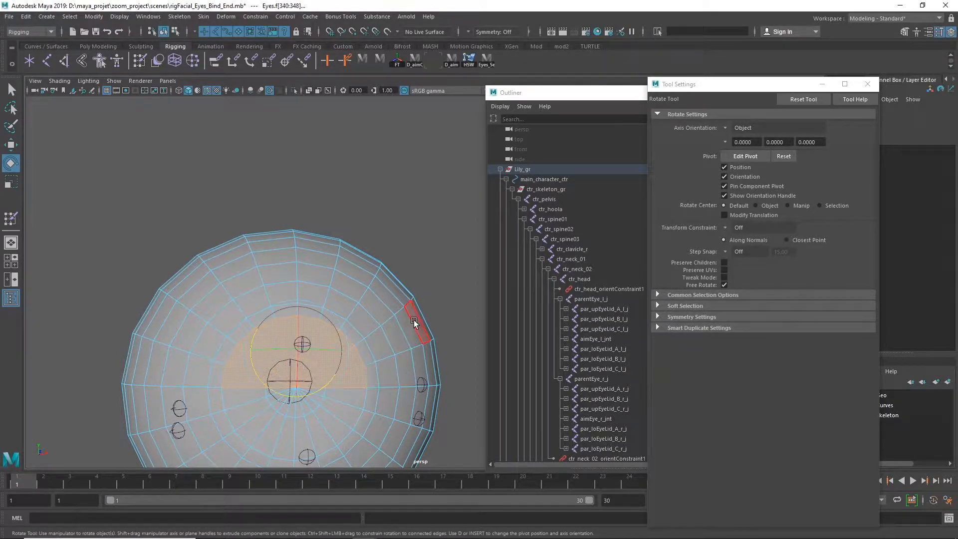
Assign a new Blinn material to the selected half-disc faces of the left eyeball
right_click(370, 188)
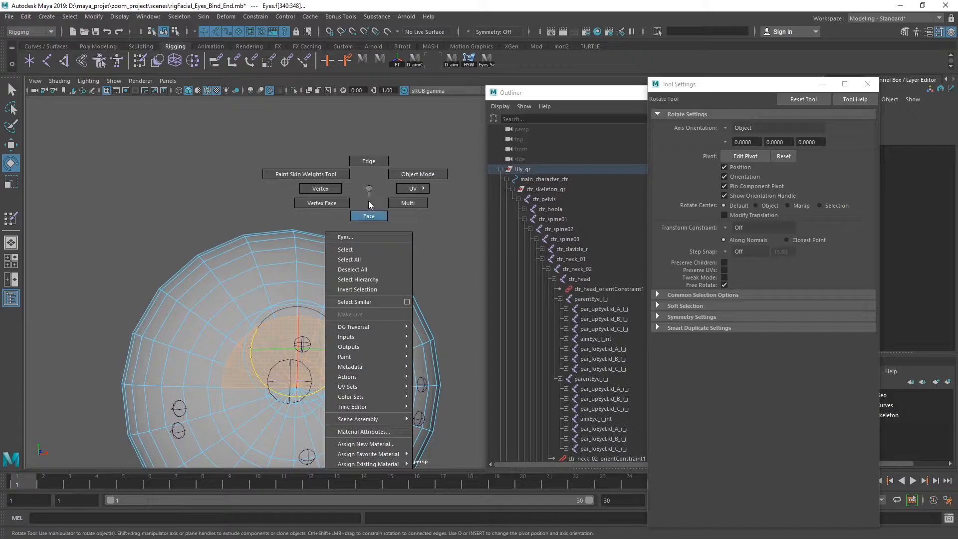
click(381, 445)
click(405, 233)
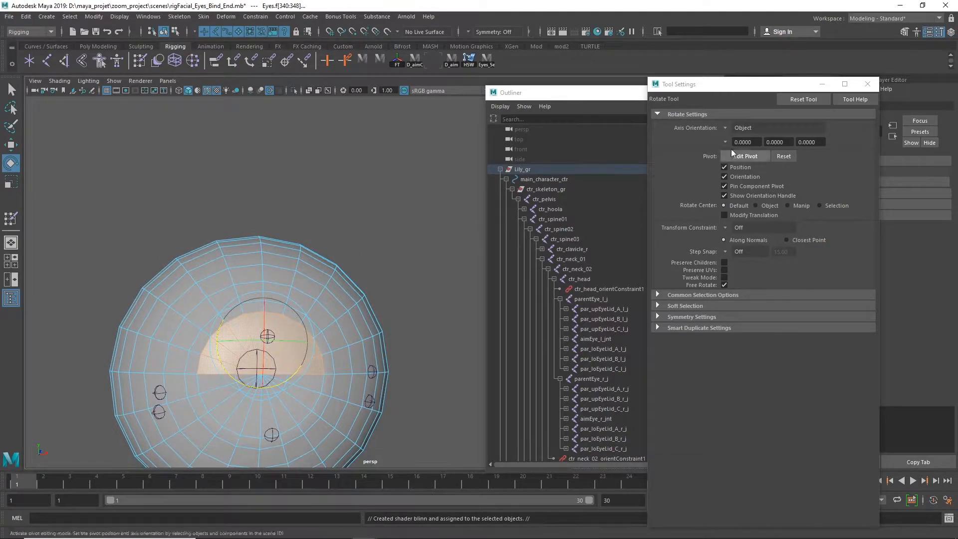
Move the floating Tool Settings and Outliner windows aside and close both
drag(765, 86, 551, 219)
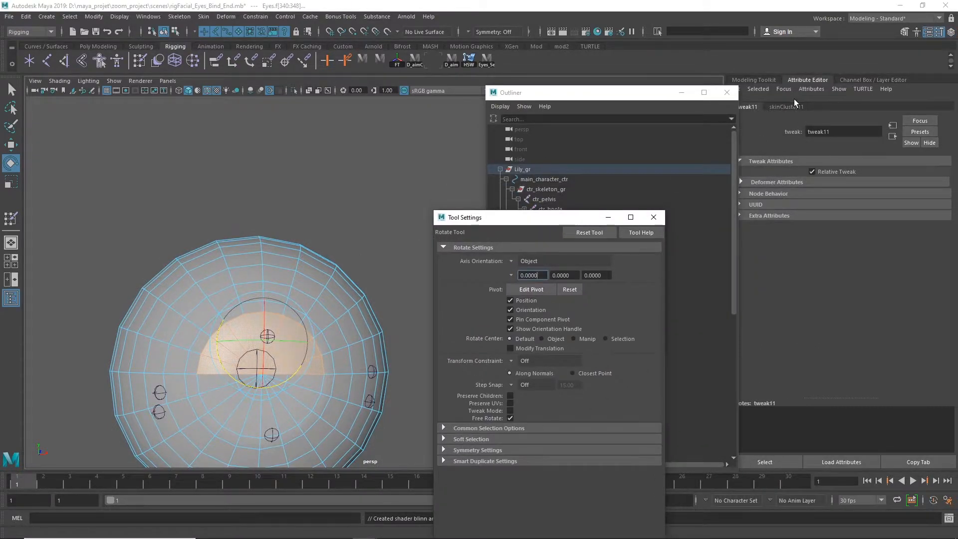
drag(661, 93, 730, 315)
click(797, 314)
click(654, 217)
Select the Eyes mesh, set the color of its blinn1 material to yellow, and clear the selection
click(410, 242)
click(324, 268)
click(951, 107)
click(922, 106)
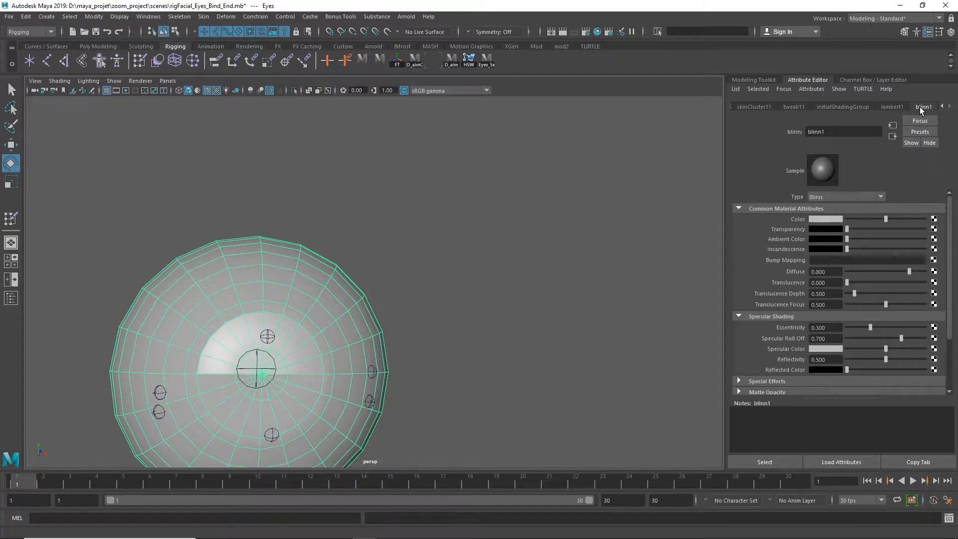
click(826, 217)
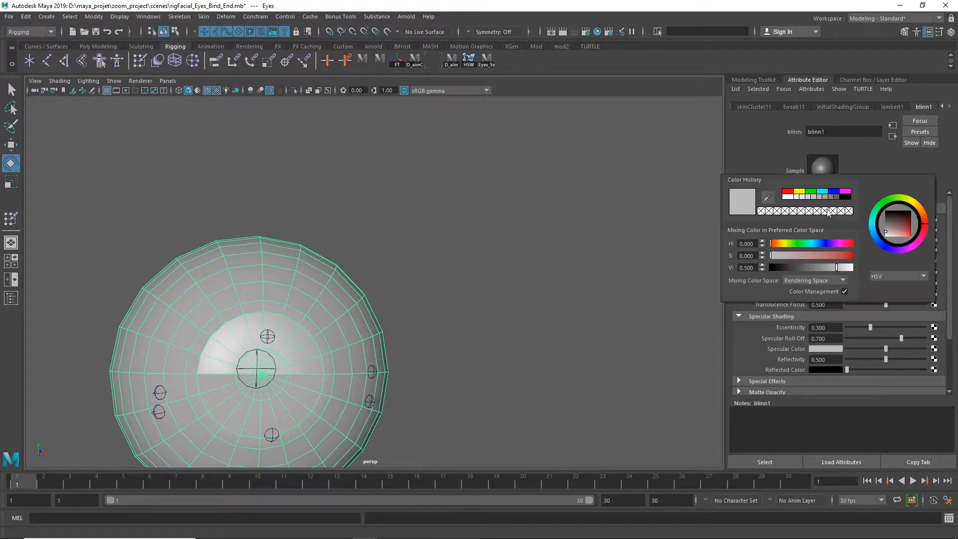
click(800, 192)
click(482, 183)
Select the Eyes mesh and paint-select the faces of a matching half disc at the front of the right eyeball
alt+right_drag(569, 242, 344, 215)
alt+middle_drag(345, 215, 559, 167)
alt+right_drag(561, 168, 554, 194)
alt+drag(554, 195, 514, 208)
click(409, 220)
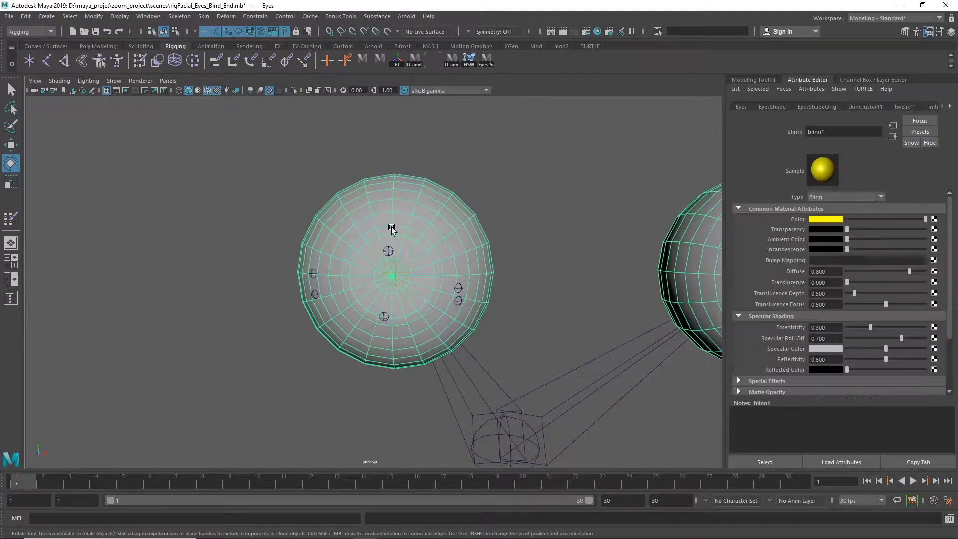
alt+right_drag(409, 220, 504, 219)
right_click(484, 185)
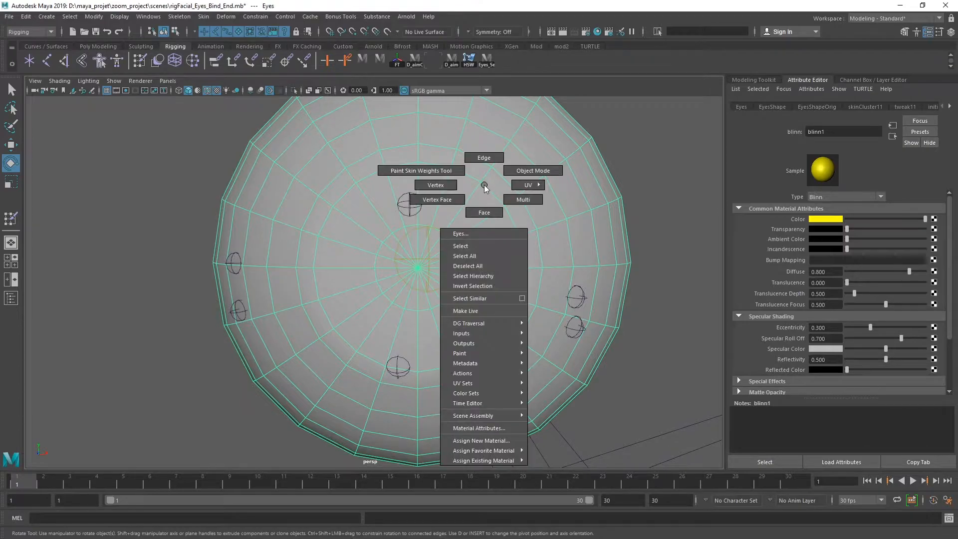
click(484, 212)
mouse_move(306, 251)
mouse_down()
mouse_move(381, 246)
mouse_move(368, 224)
mouse_up()
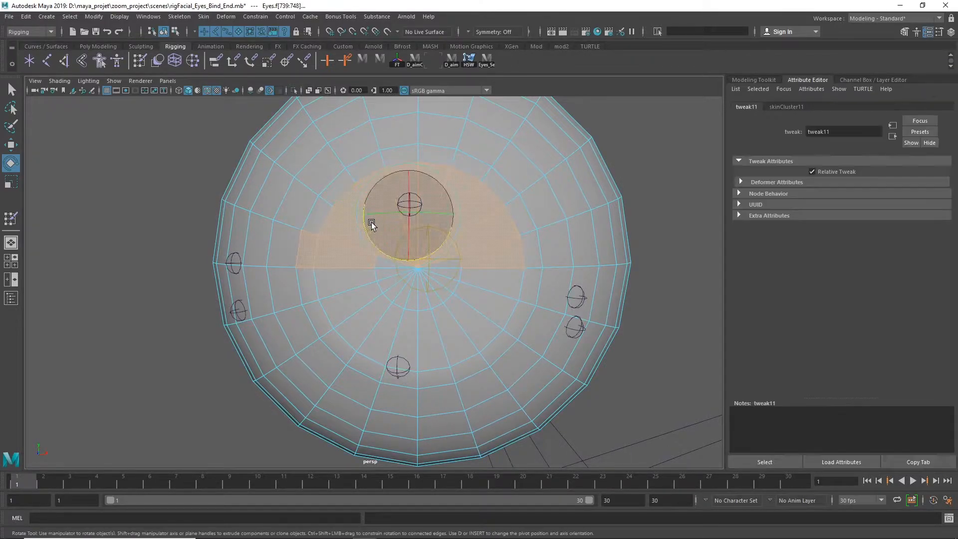
Assign the existing material blinn1 to the right eyeball's selected faces and clear the selection
right_click(656, 140)
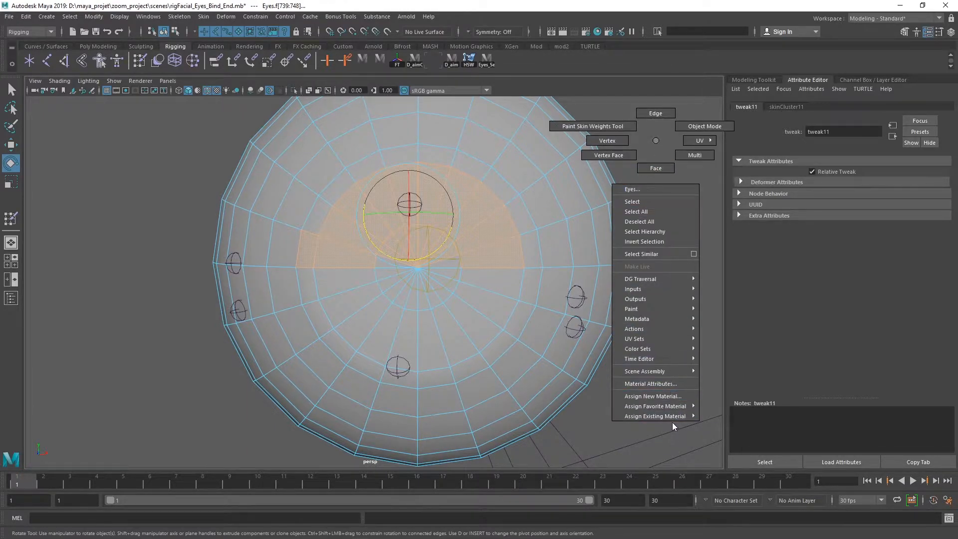
mouse_move(674, 417)
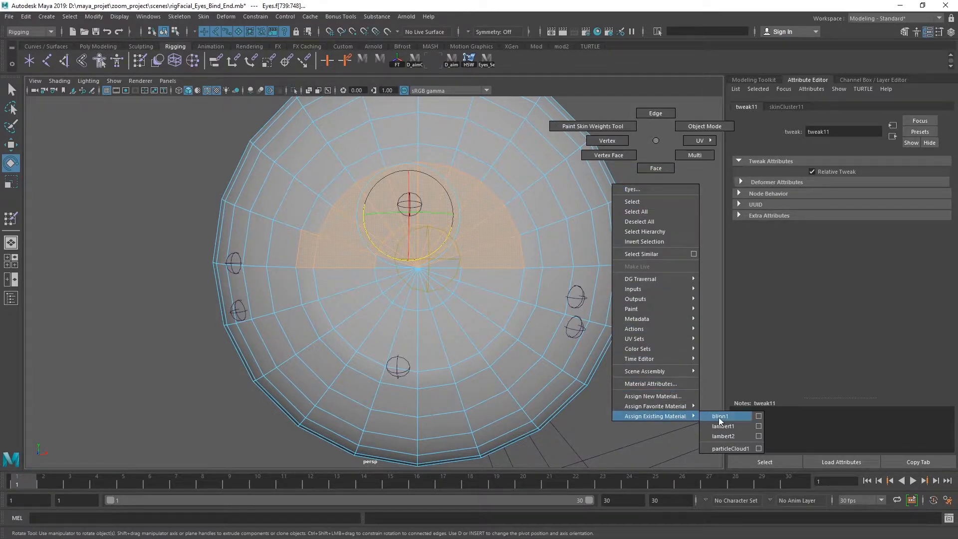
click(738, 416)
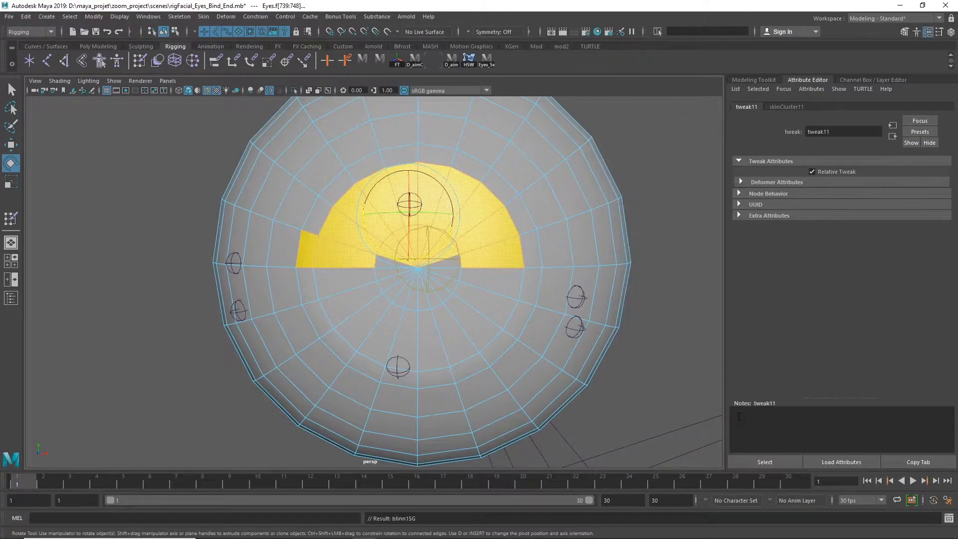
click(80, 189)
Examine the yellow markings on both eyeballs from the front and from the side
scroll(72, 200, down, 5)
scroll(447, 203, down, 3)
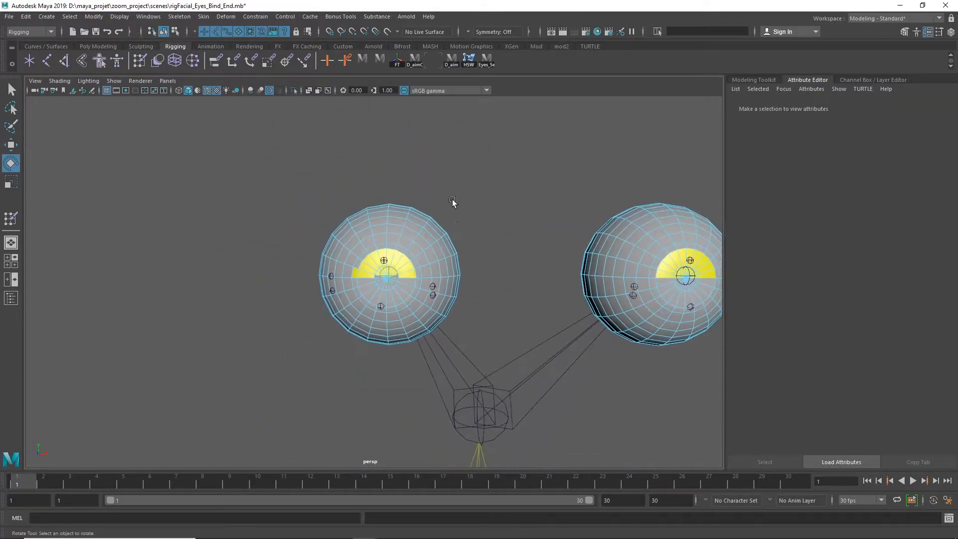
scroll(505, 199, down, 2)
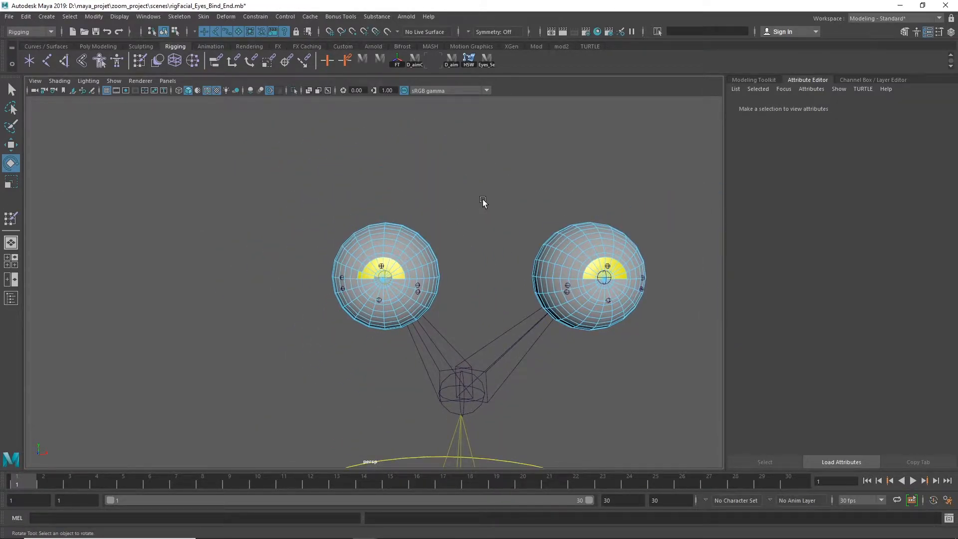
alt+drag(560, 213, 499, 229)
scroll(415, 233, up, 2)
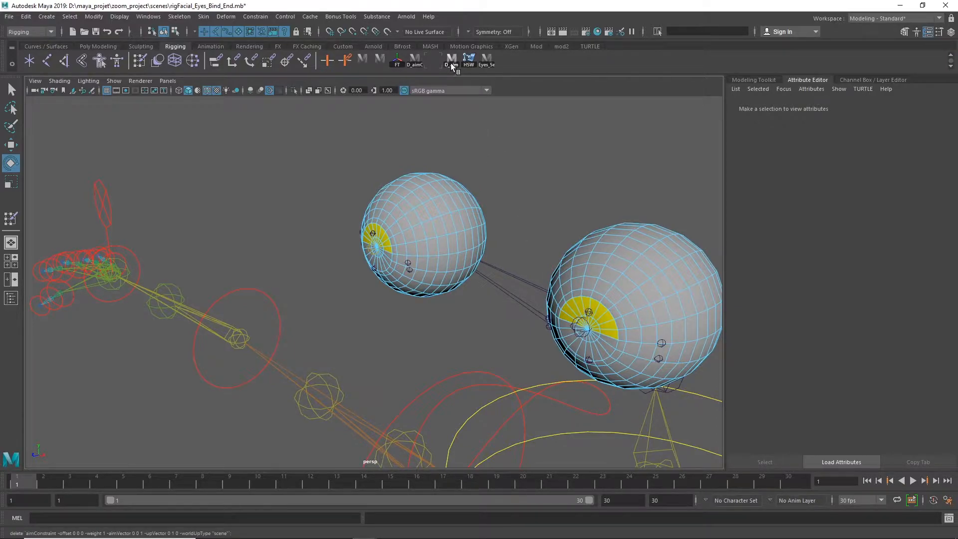
alt+middle_drag(556, 201, 406, 165)
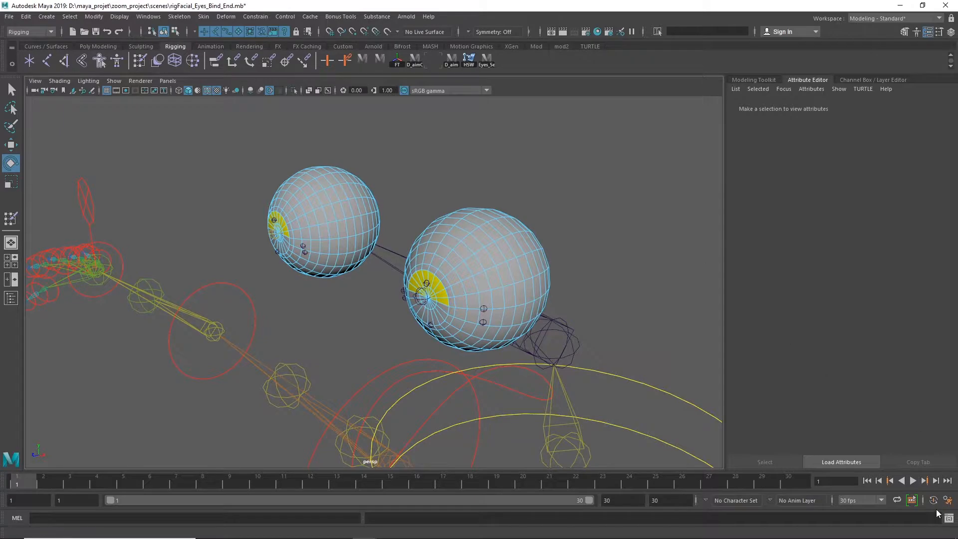
Open the Script Editor, enlarge the script text and examine the delete pointConstraint command with offset 0 0 0 and weight 1
click(949, 520)
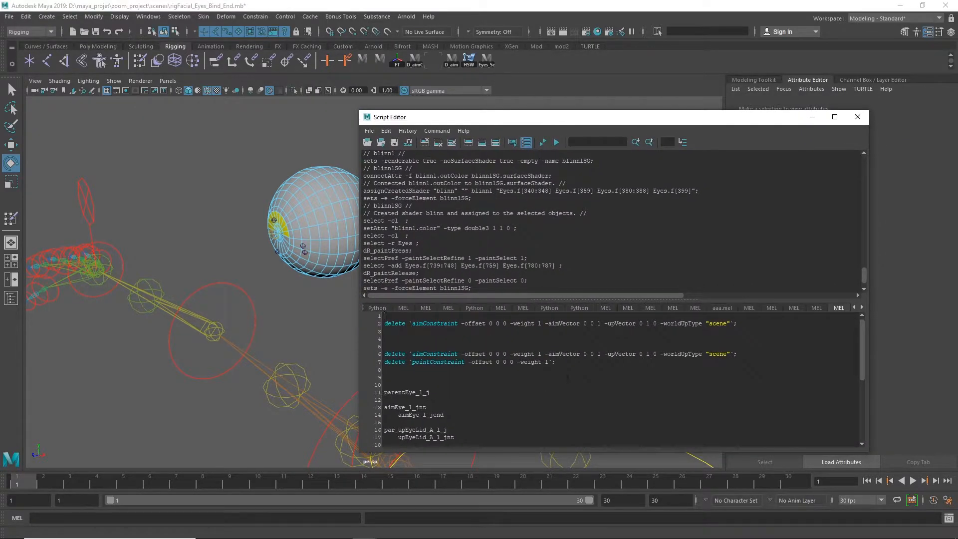
drag(554, 362, 490, 369)
click(416, 377)
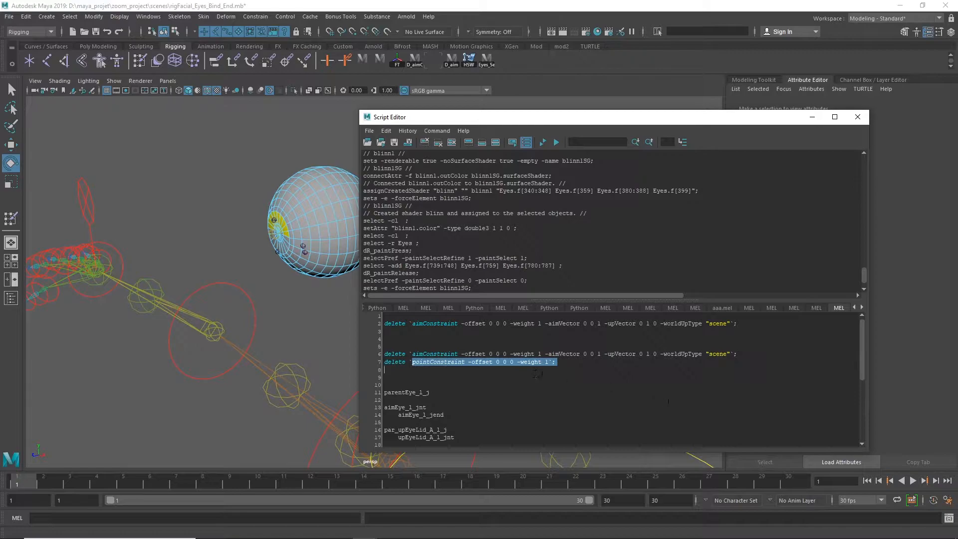
ctrl+scroll(537, 374, up, 5)
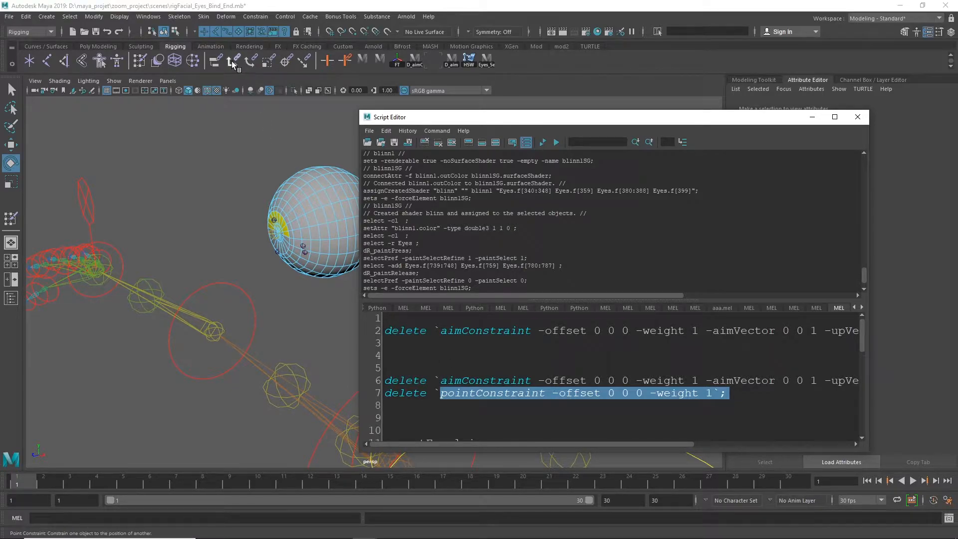
double_click(405, 394)
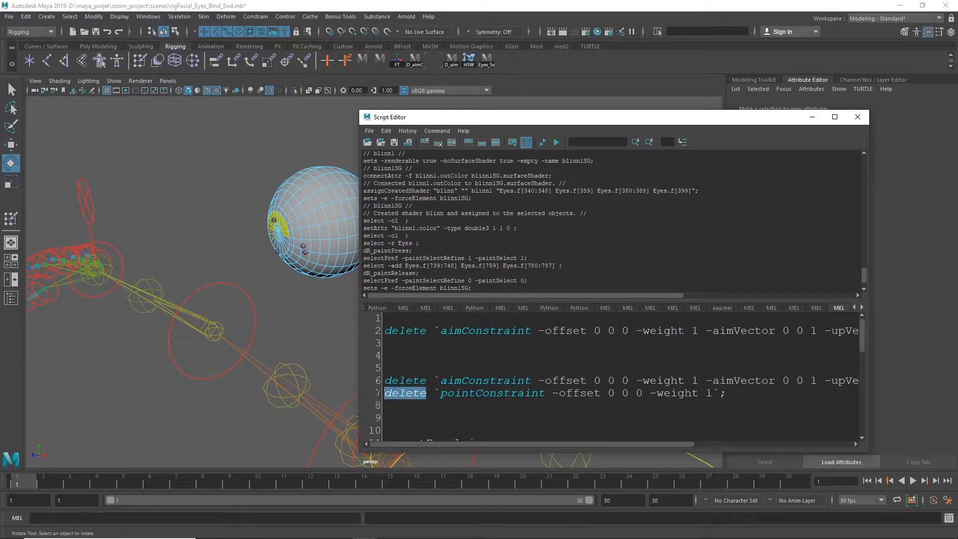
drag(470, 119, 546, 121)
drag(789, 399, 451, 396)
key(ctrl+c)
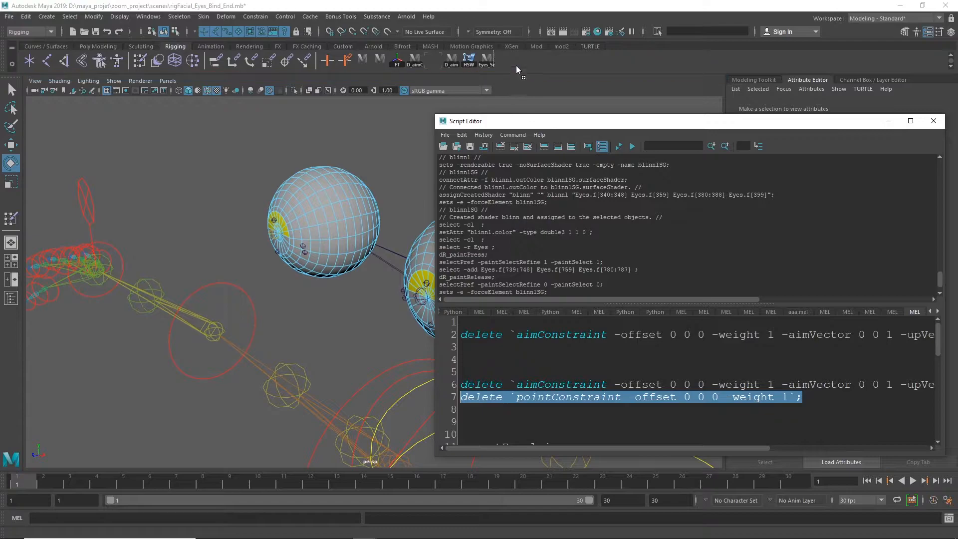
click(544, 410)
key(ctrl+v)
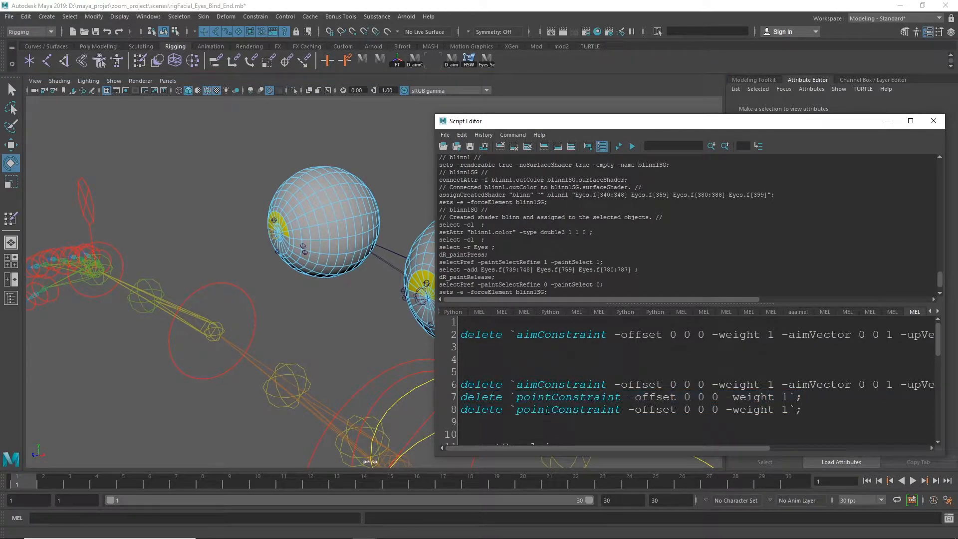
key(ctrl+z)
Save the delete pointConstraint command line to the shelf as a script named D_ptC
drag(806, 398, 460, 398)
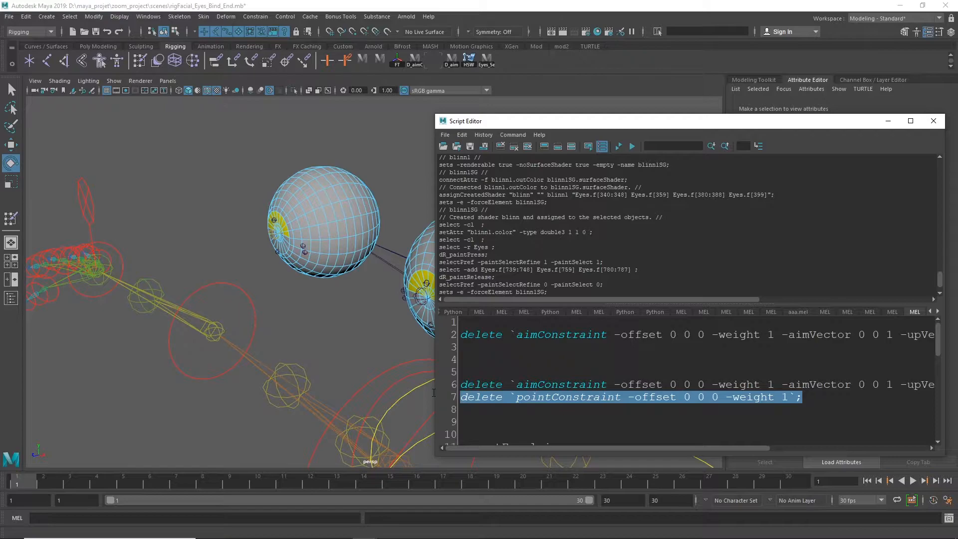
click(450, 138)
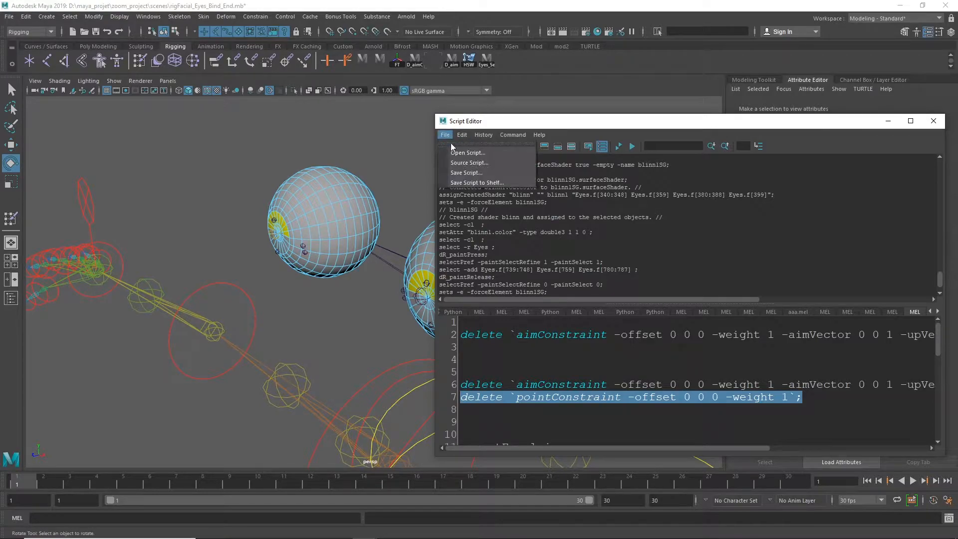
click(496, 183)
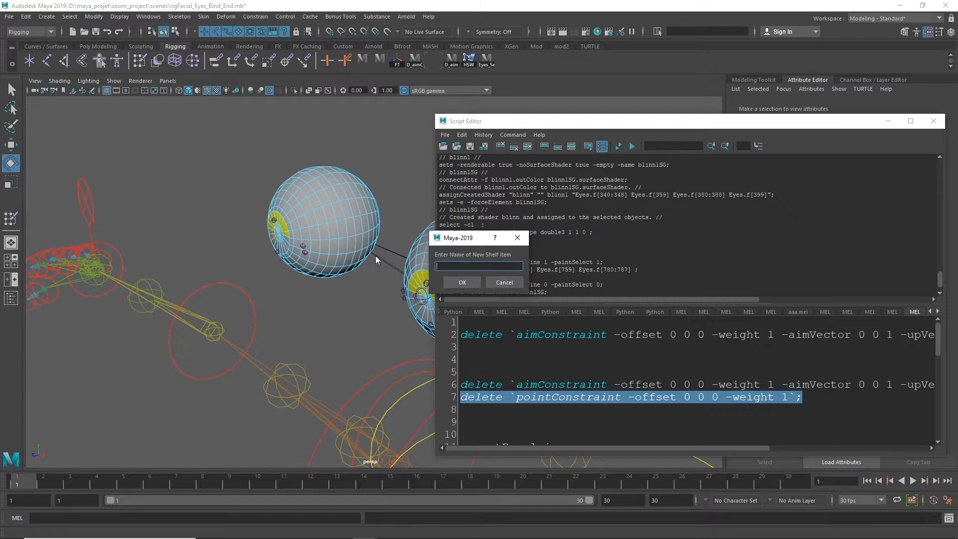
text(D)
text(_ptC)
click(462, 282)
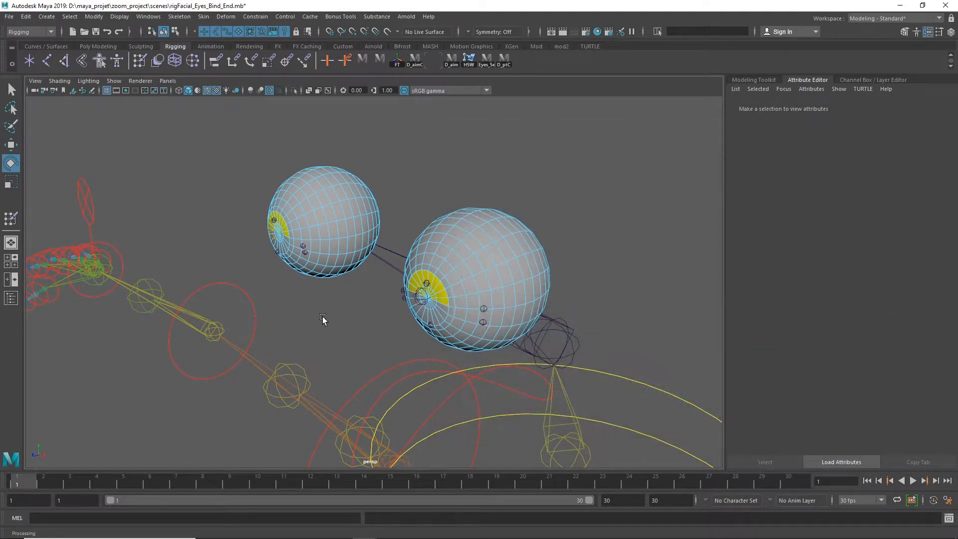
Create a locator and move it up to the front of the left eyeball
alt+right_drag(321, 315, 92, 310)
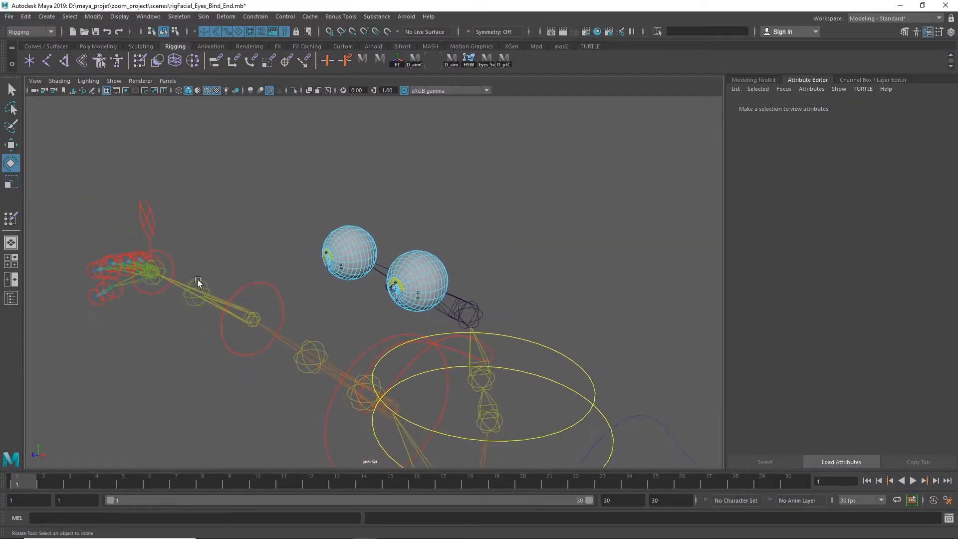
click(30, 60)
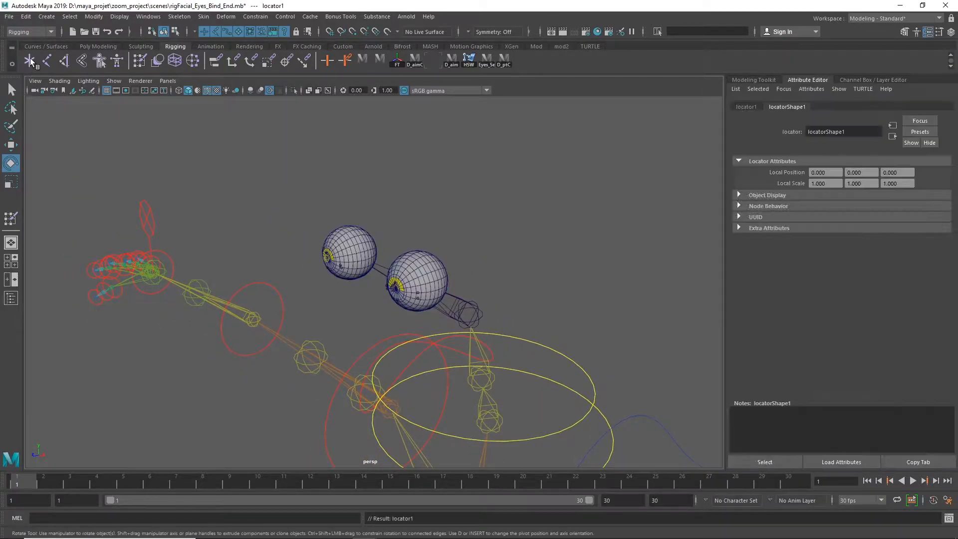
key(w)
alt+right_drag(599, 273, 60, 241)
alt+right_drag(380, 325, 415, 424)
drag(381, 416, 376, 287)
key(f)
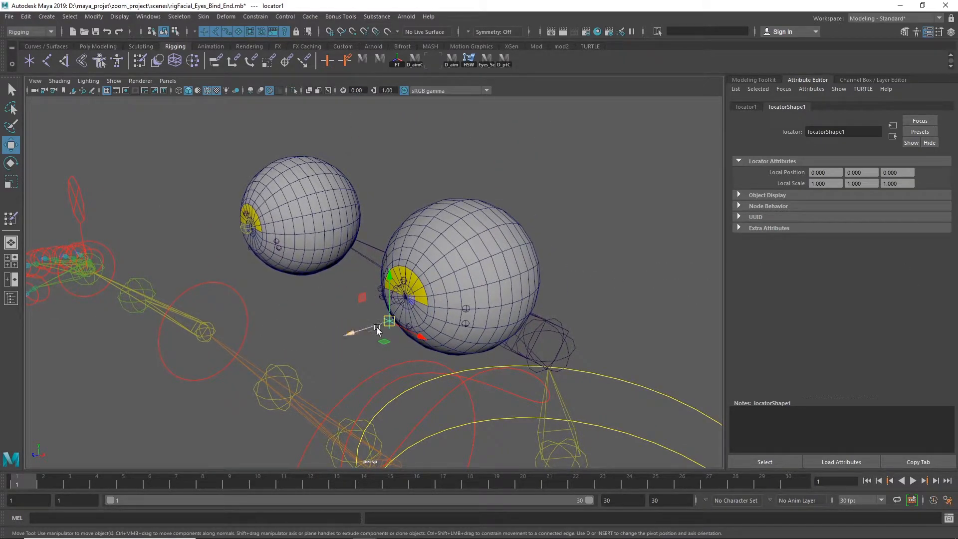
Try snapping the locator to the centre vertex of the left eyeball's front, and pull it back out into open space
drag(388, 324, 320, 309)
key(v)
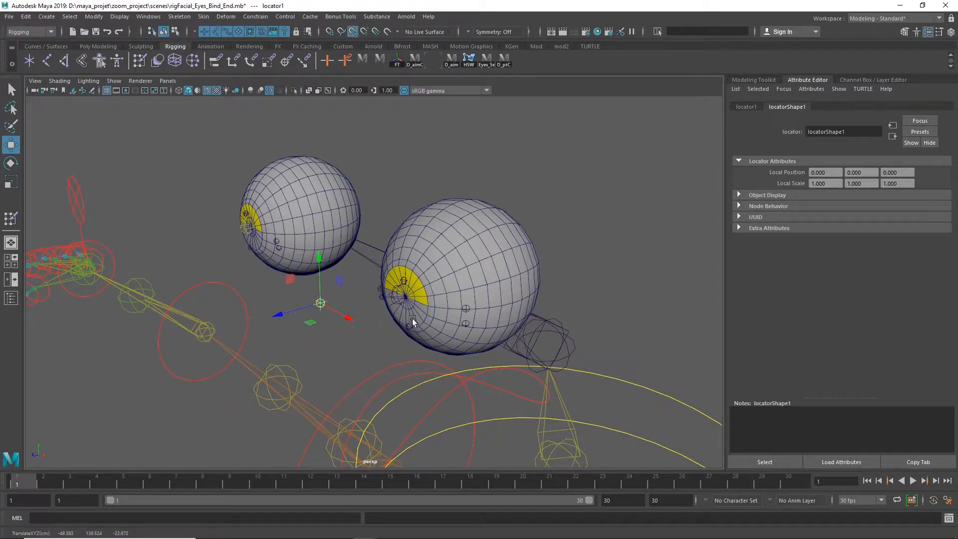
middle_click(408, 297)
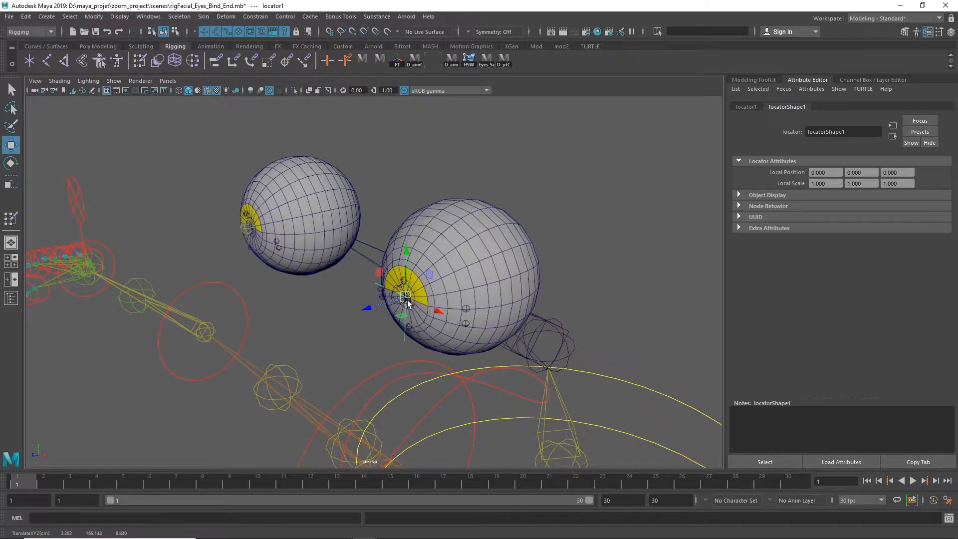
drag(405, 298, 325, 285)
alt+right_drag(447, 294, 528, 295)
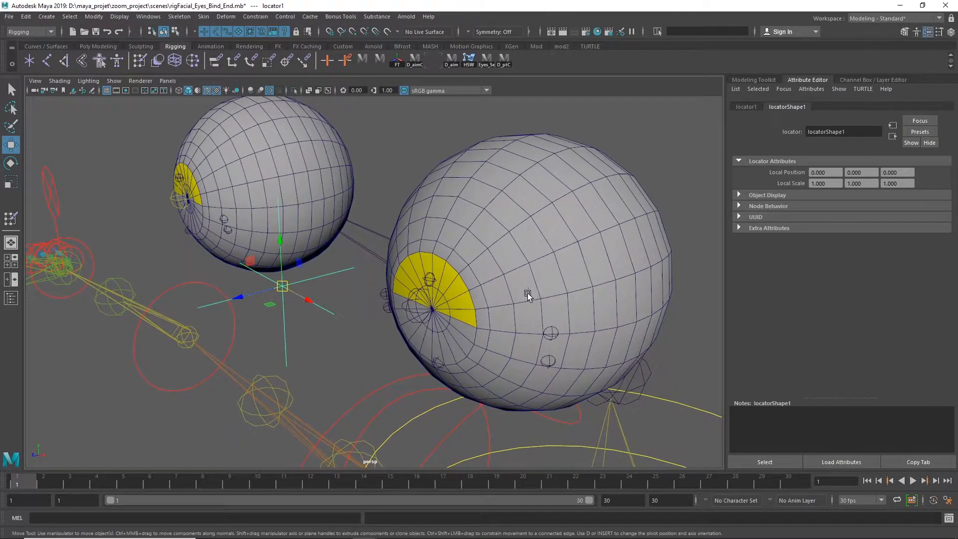
Point constrain the locator to the left eye's end joint aimEye_l_jend
click(422, 313)
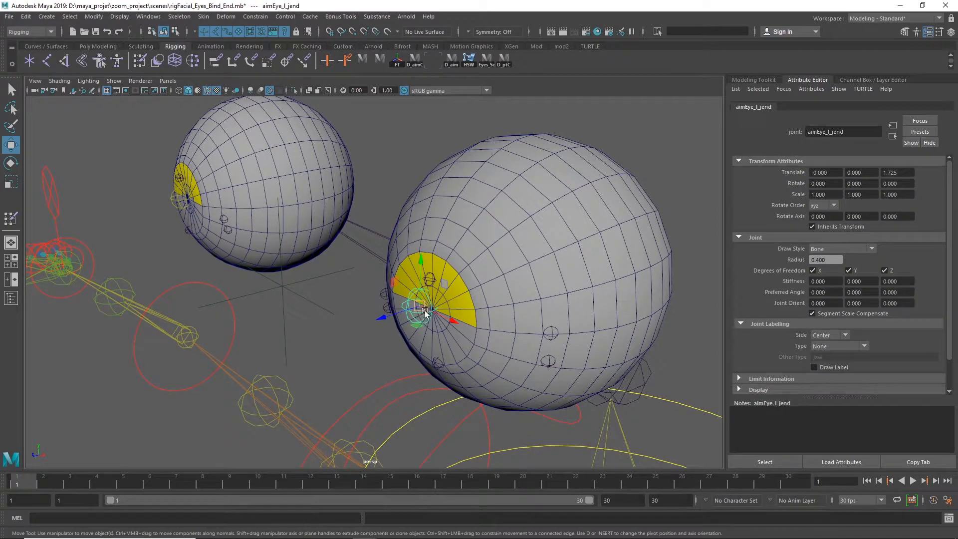
click(313, 312)
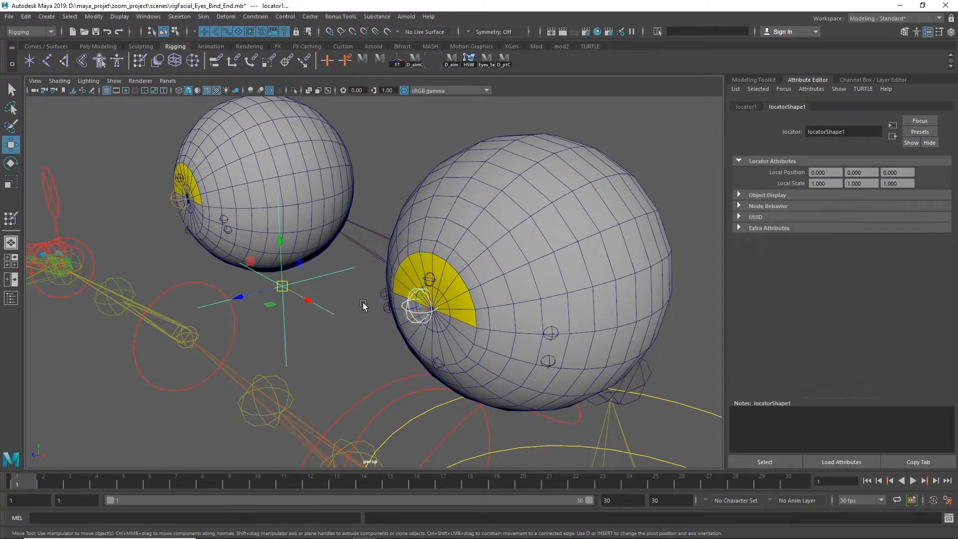
click(234, 62)
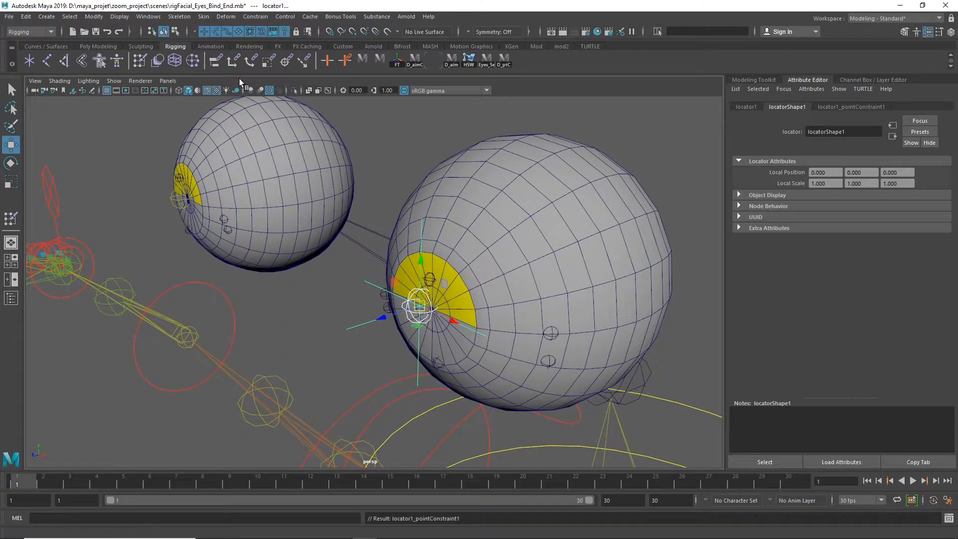
Find locator1 in the Outliner, delete its point constraint and close the Outliner
click(11, 299)
drag(642, 323, 181, 131)
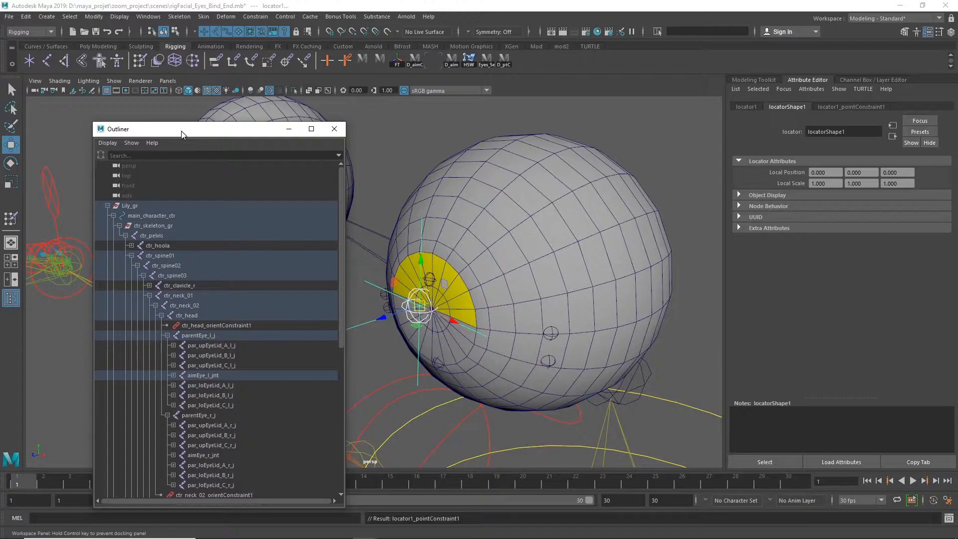
click(358, 308)
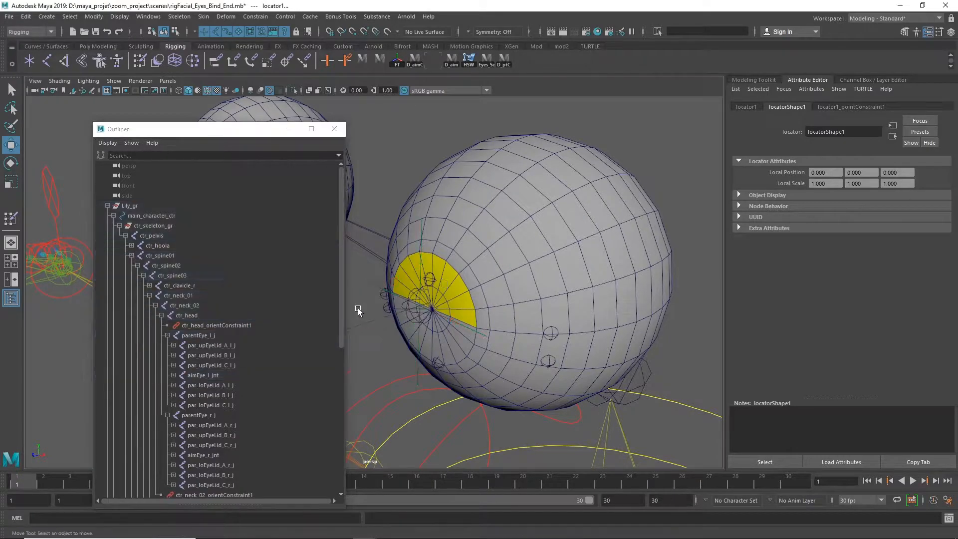
drag(338, 240, 333, 430)
click(111, 424)
click(148, 435)
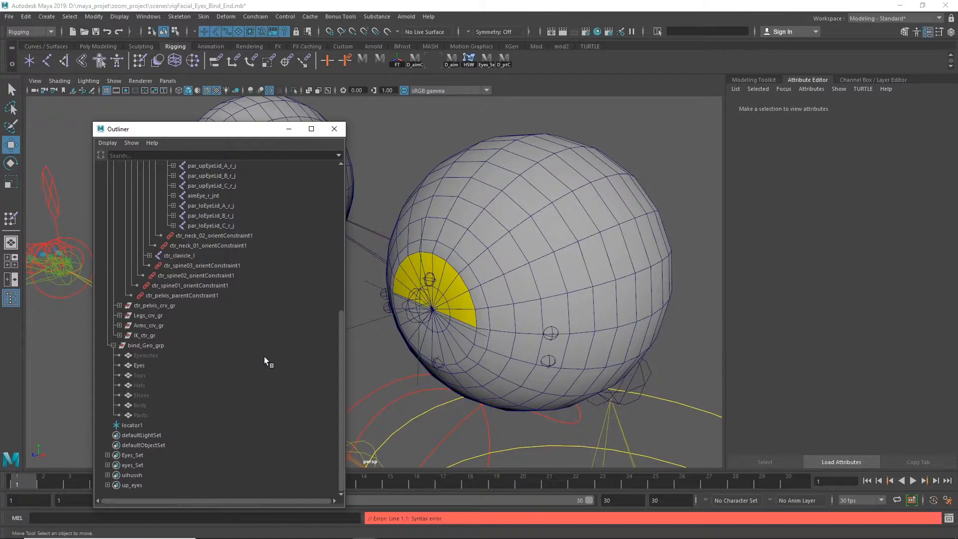
click(334, 129)
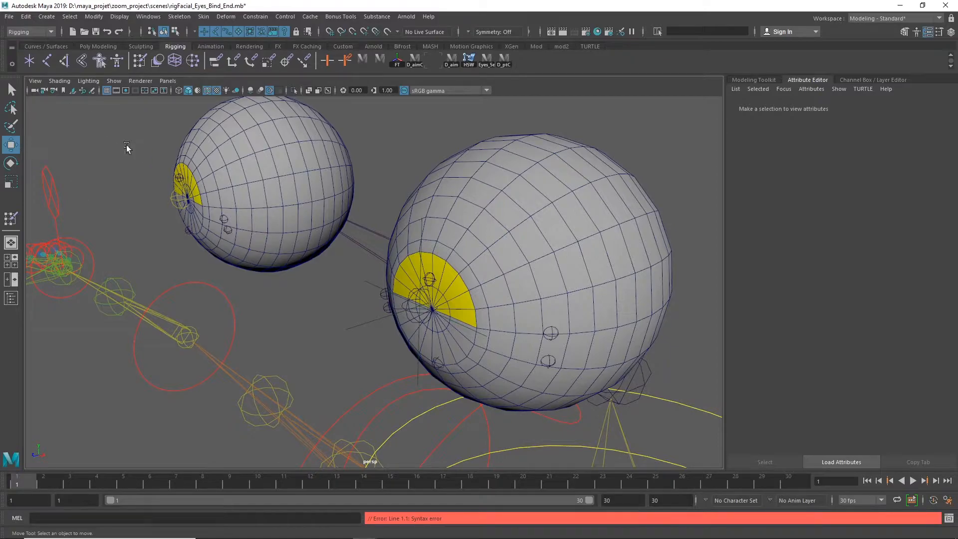
Duplicate locator1, place the copy in front of the left eyeball and clear the selection
click(369, 322)
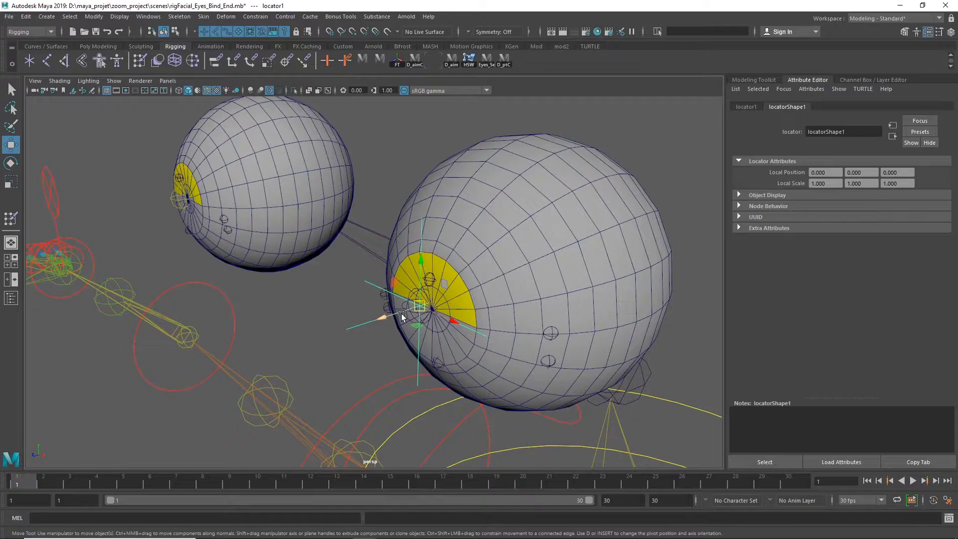
mouse_move(383, 316)
shift+mouse_down()
mouse_move(302, 336)
mouse_move(340, 331)
shift+mouse_up()
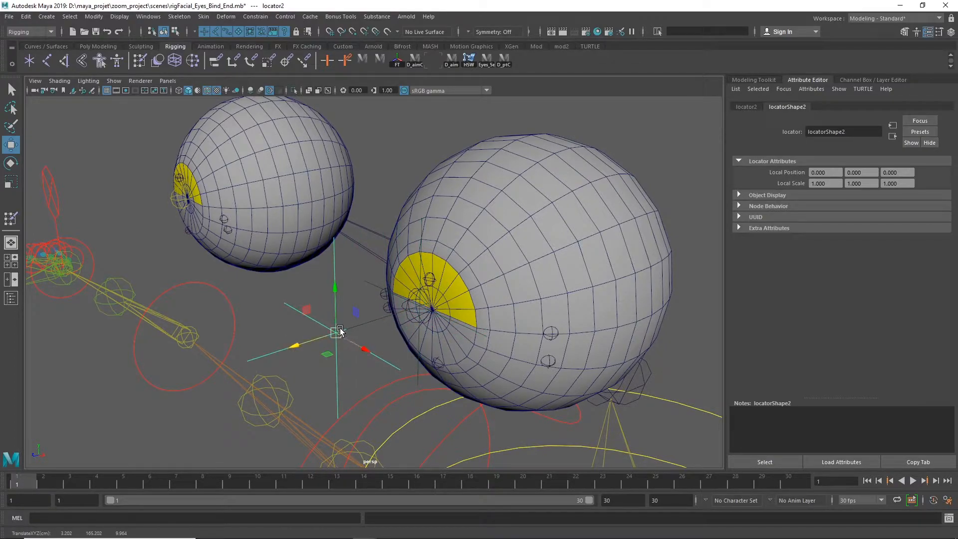
click(158, 214)
Match the duplicated locator's position to the right eye's end joint aimEye_r_jend with the D_ptC shelf script, and clear the selection
mouse_move(171, 218)
alt+mouse_down()
mouse_move(217, 227)
mouse_move(255, 196)
mouse_move(181, 215)
alt+mouse_up()
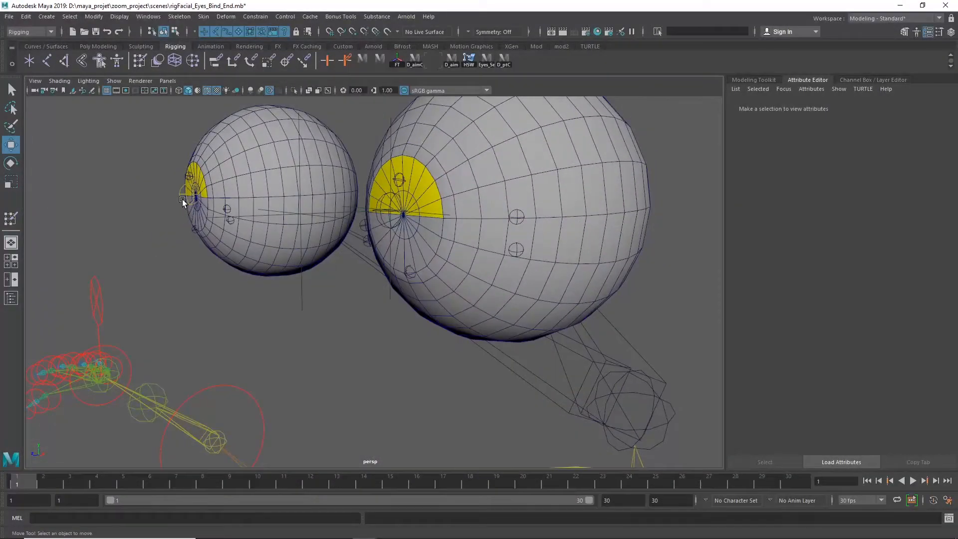
click(183, 200)
alt+drag(248, 274, 313, 316)
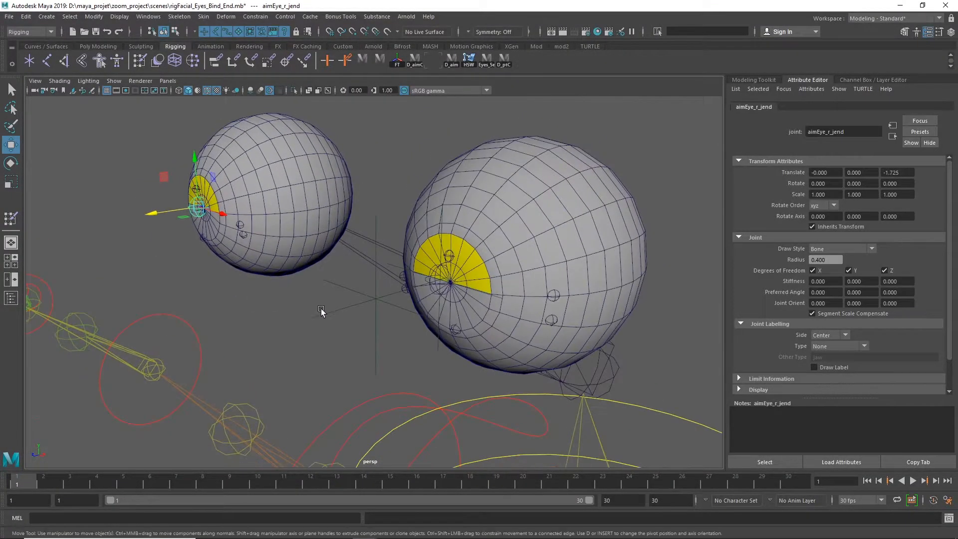
click(365, 295)
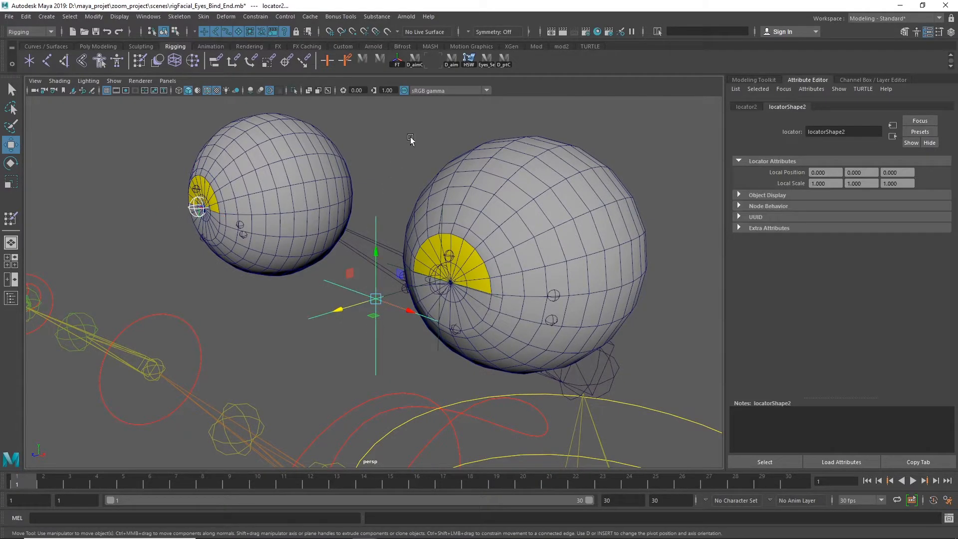
click(505, 62)
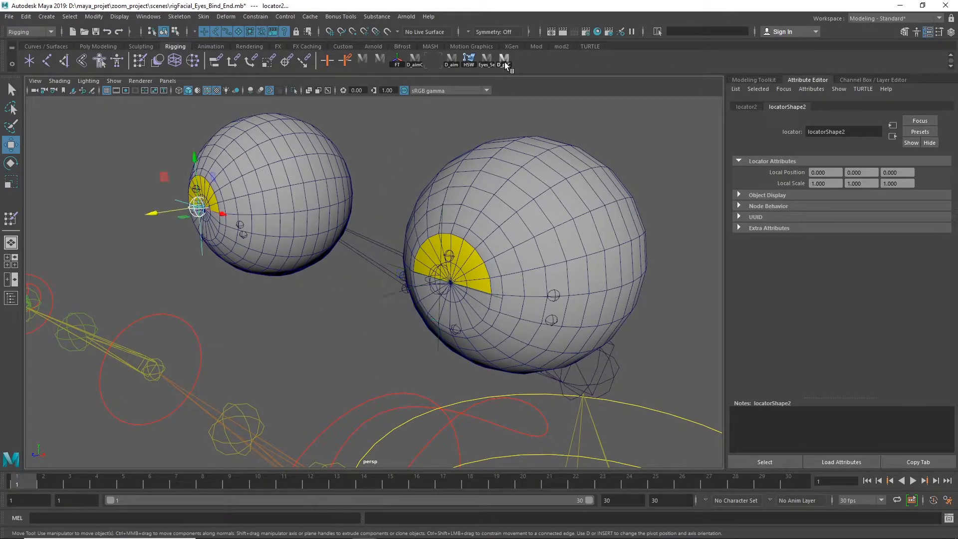
click(219, 280)
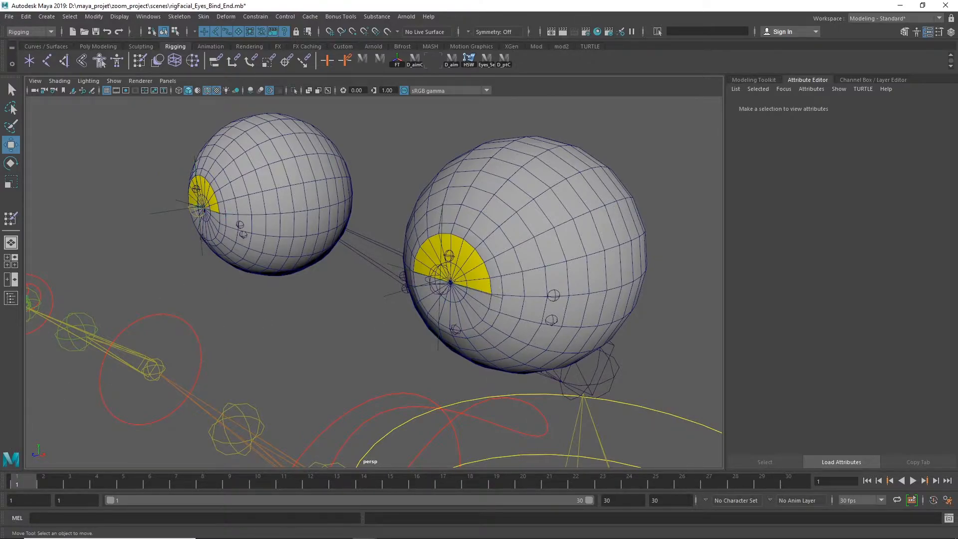
Open the Outliner, collapse the Lily_gr hierarchy and place the window clear of the eyes
scroll(255, 259, down, 3)
click(250, 238)
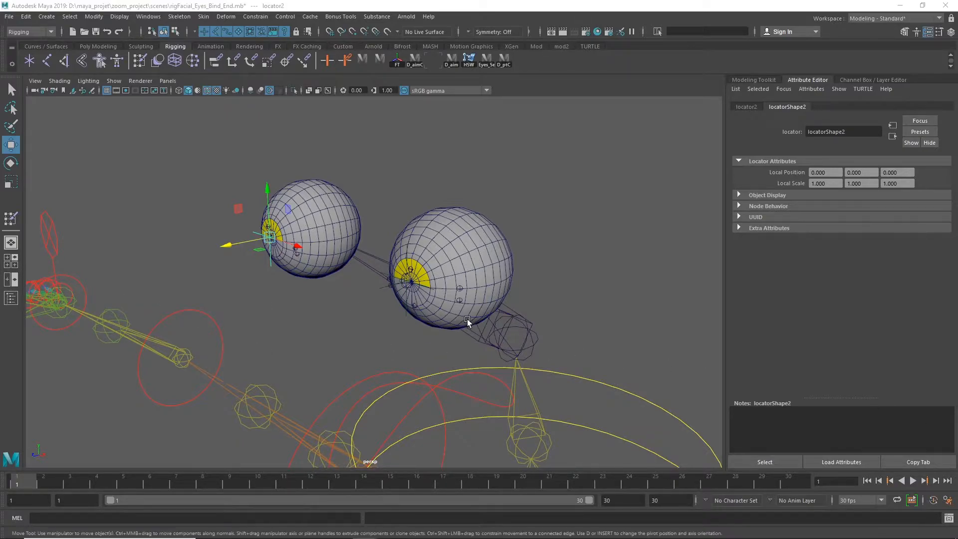
click(13, 299)
drag(214, 135, 345, 136)
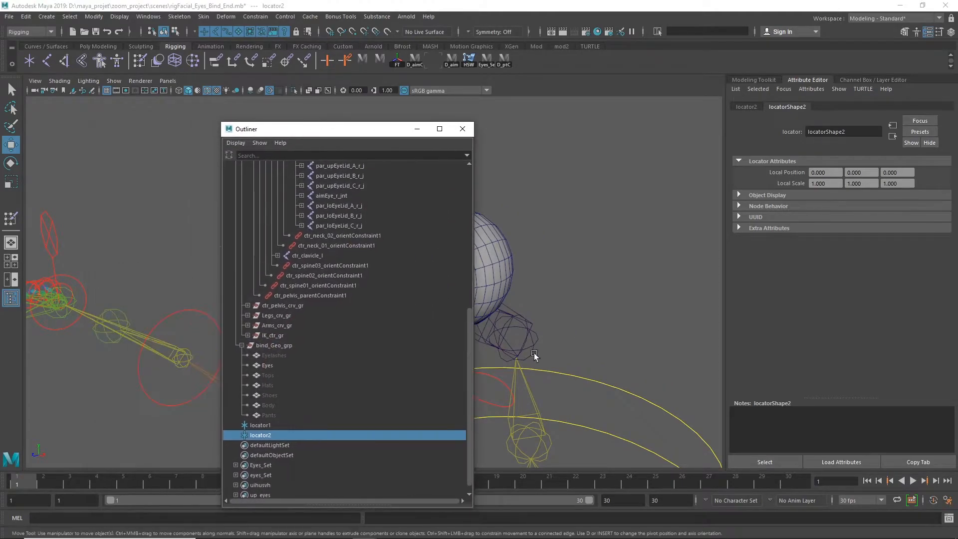
drag(464, 326, 424, 195)
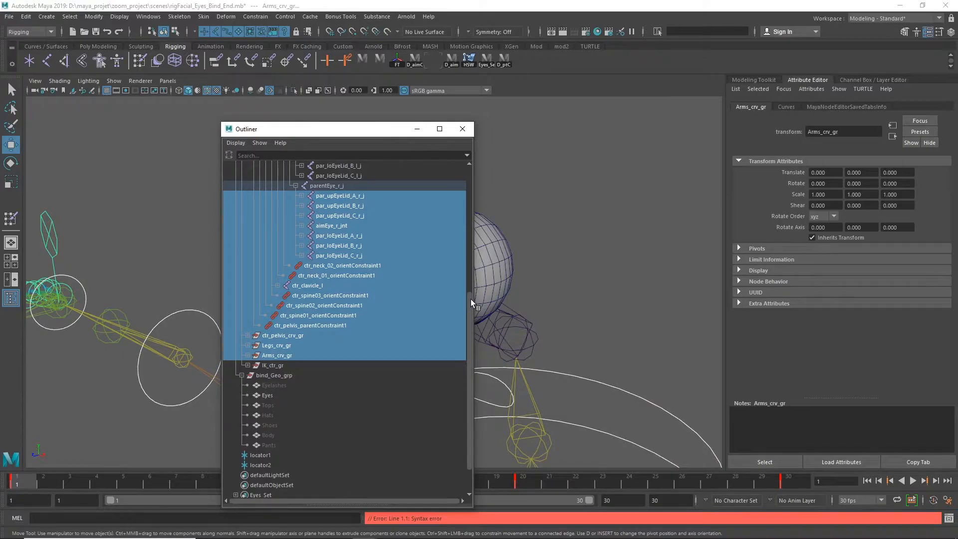
drag(471, 299, 485, 134)
click(236, 206)
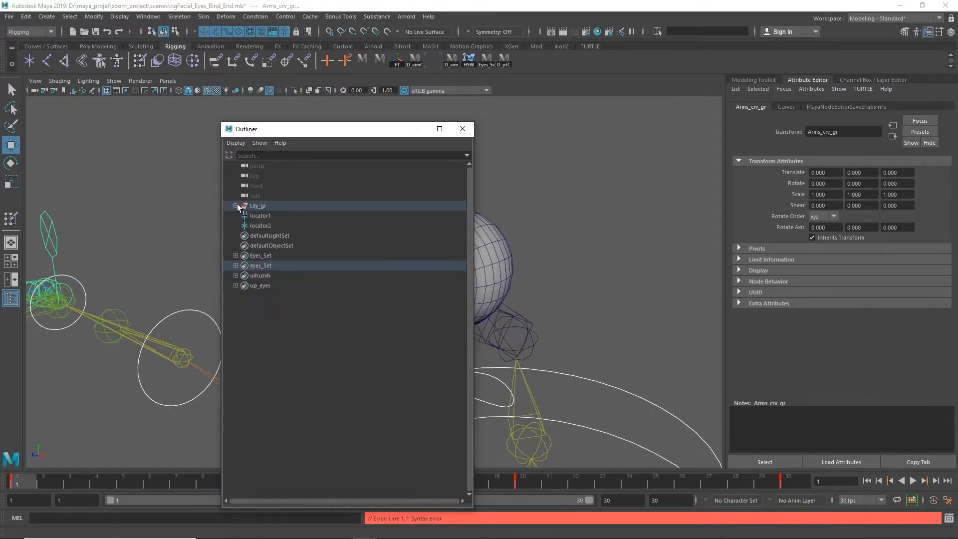
drag(319, 129, 608, 85)
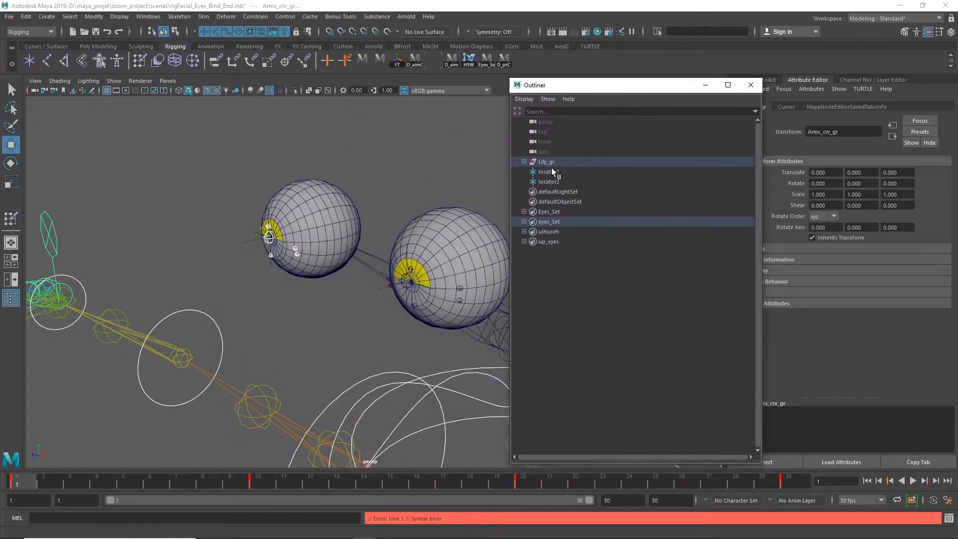
Rename locator1 as Carole_eye_l_loc and locator2 as Carole_eye_r_loc
click(551, 172)
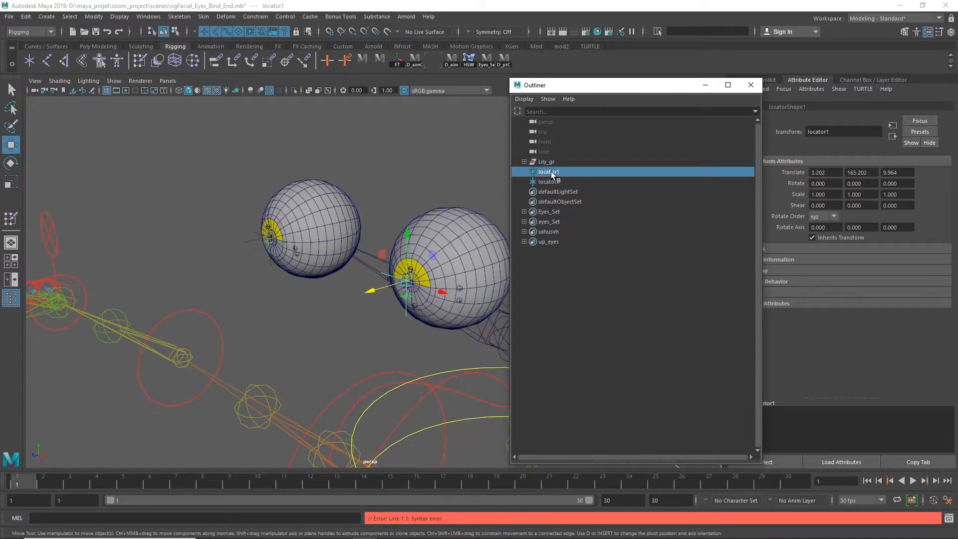
double_click(549, 172)
text(Carole_eye_l_loc)
key(Return)
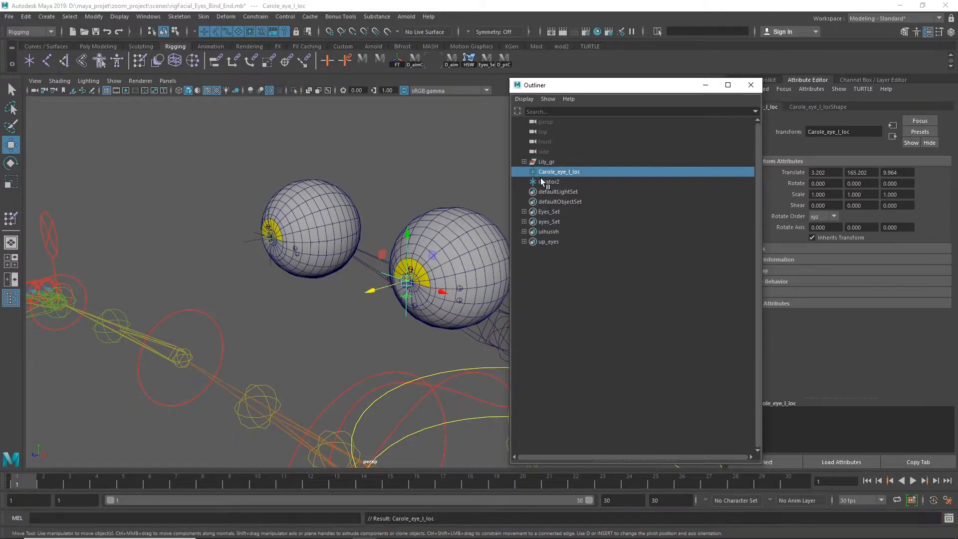
double_click(547, 182)
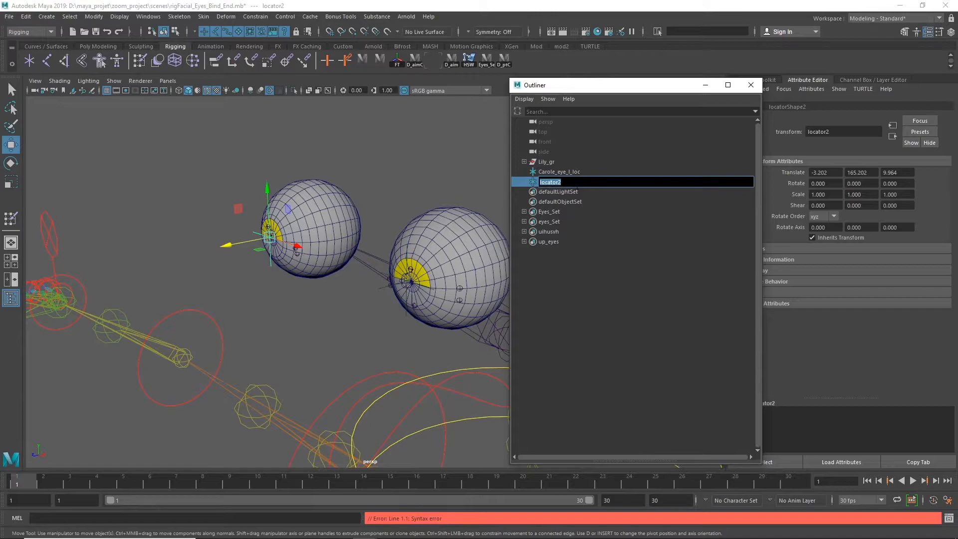
text(Carole_eye_l_loc)
key(Return)
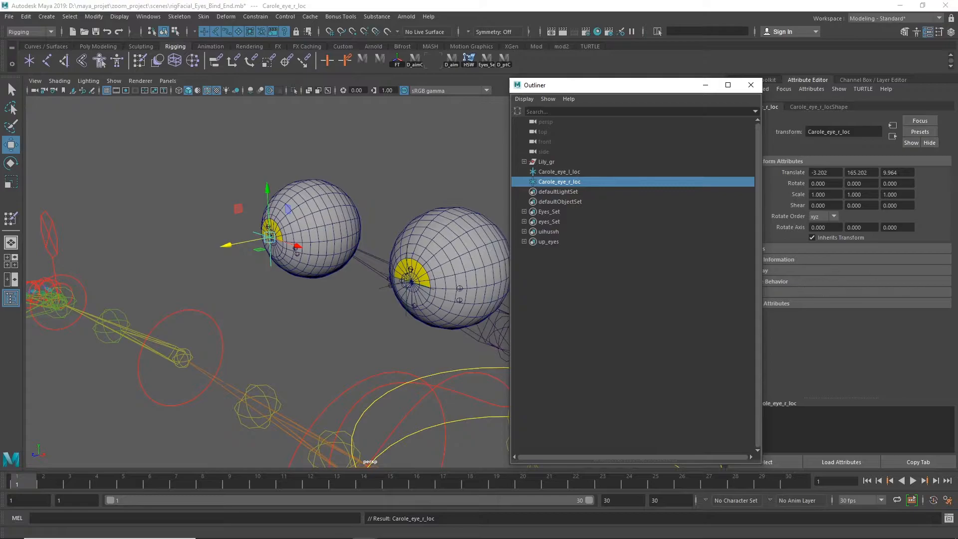
Check the locator name Carole_eye_l_loc in the Script Editor's notes and close the editor
click(949, 519)
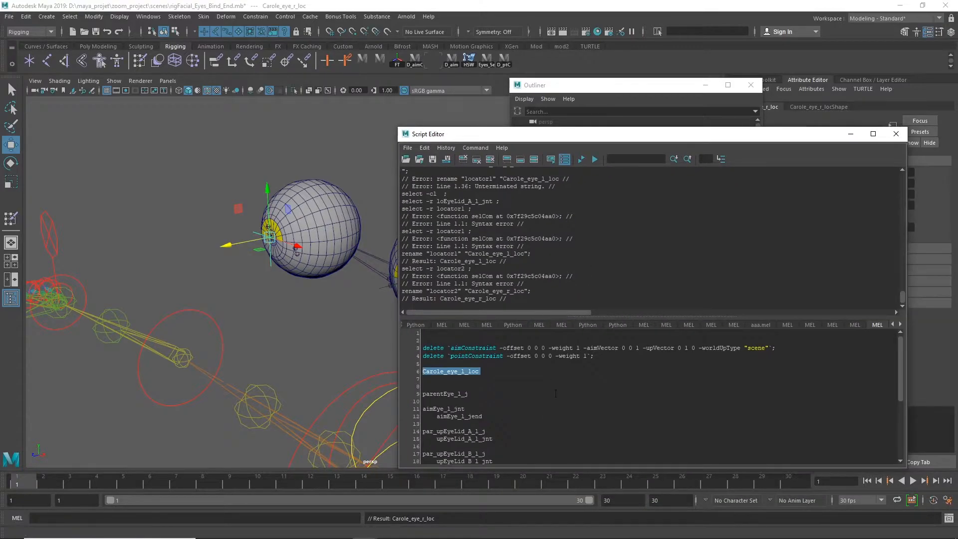
ctrl+scroll(893, 457, up, 8)
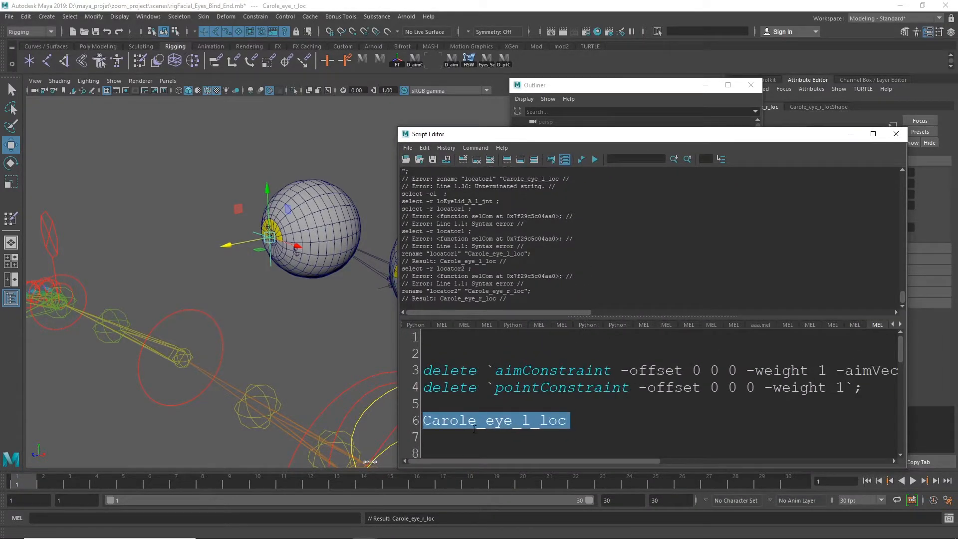
click(475, 424)
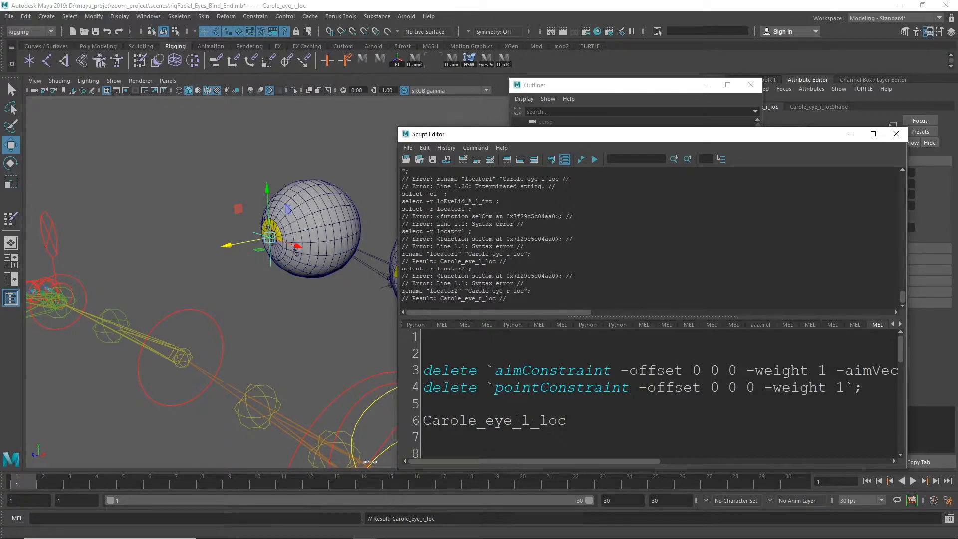
click(896, 134)
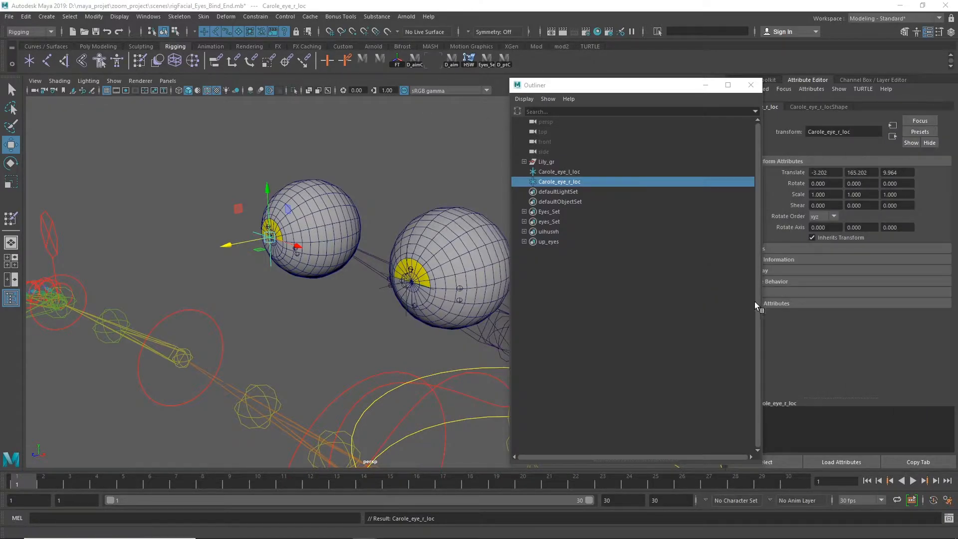
Group Carole_eye_l_loc and Carole_eye_r_loc and rename the group as dfbgfd
click(554, 173)
ctrl+click(557, 182)
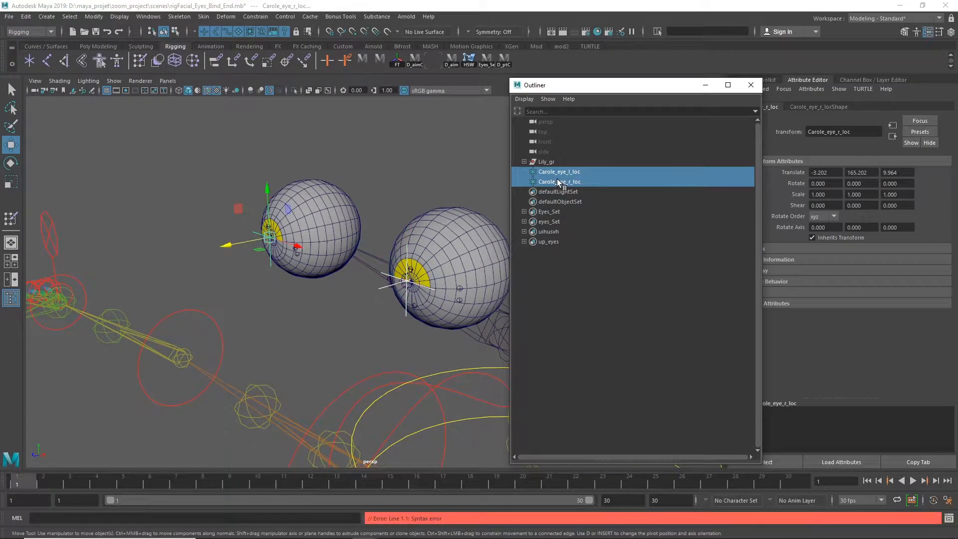
key(ctrl+g)
double_click(575, 168)
text(dfbgfd)
key(Return)
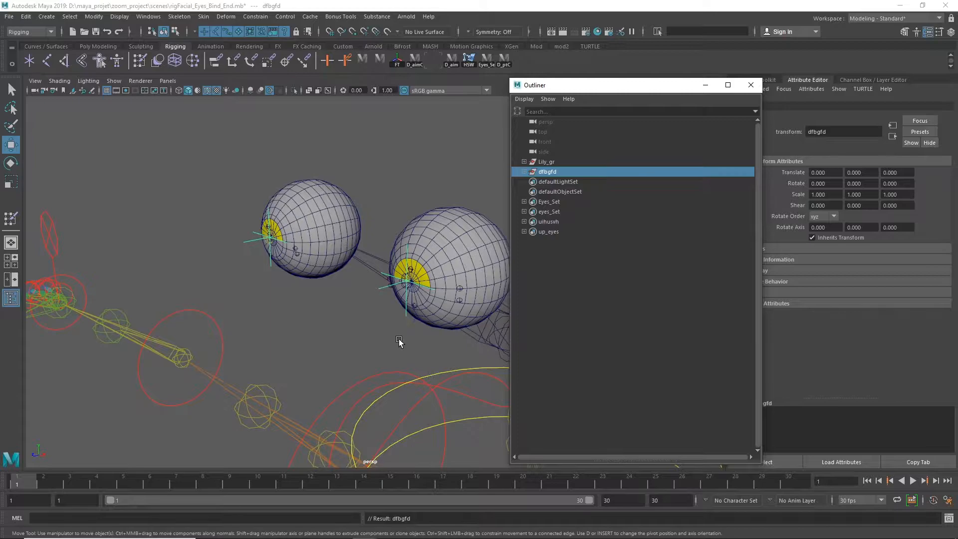
Center the pivot of the dfbgfd group and move the group forward of the eyes to about 11.6 in Z
alt+right_drag(405, 338, 64, 324)
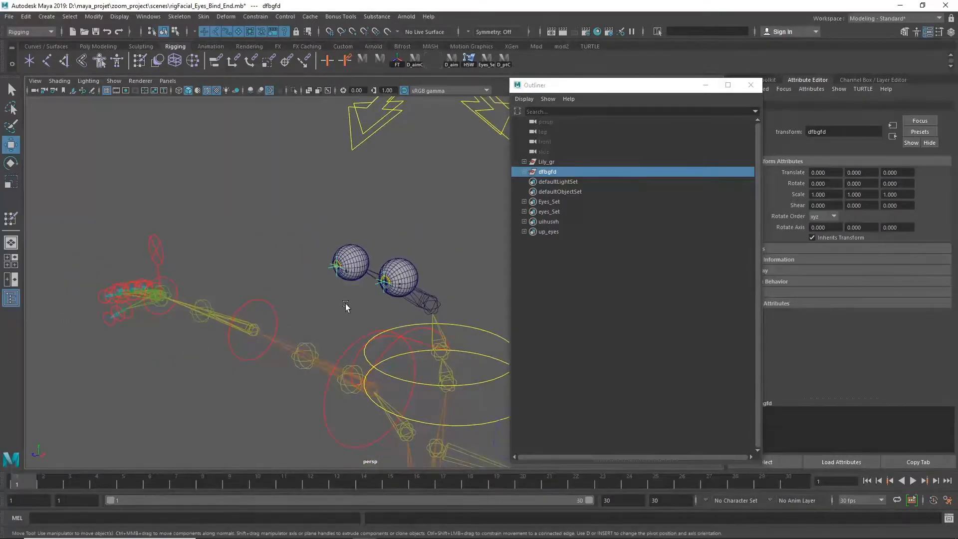
key(a)
alt+middle_drag(420, 308, 382, 272)
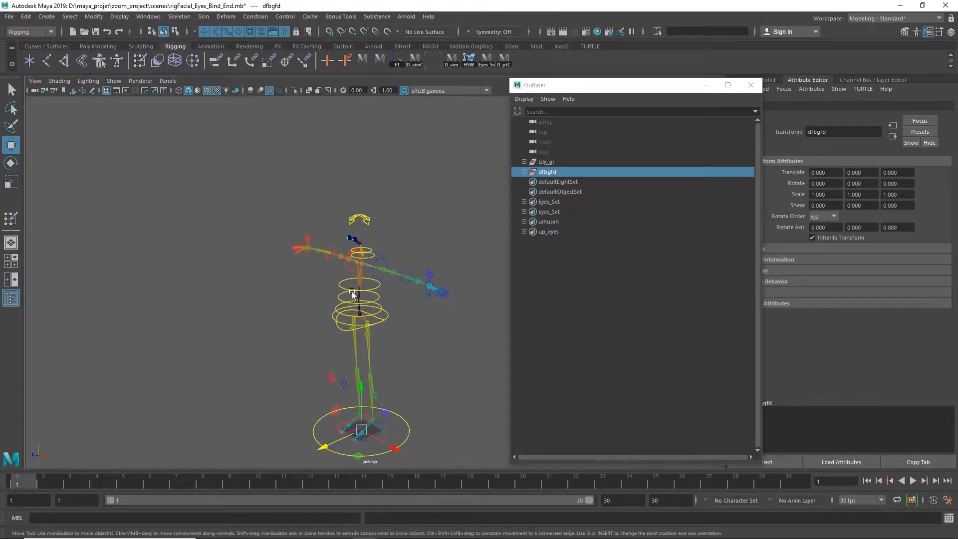
alt+right_drag(372, 403, 535, 397)
alt+right_drag(350, 213, 492, 205)
alt+middle_drag(424, 199, 475, 352)
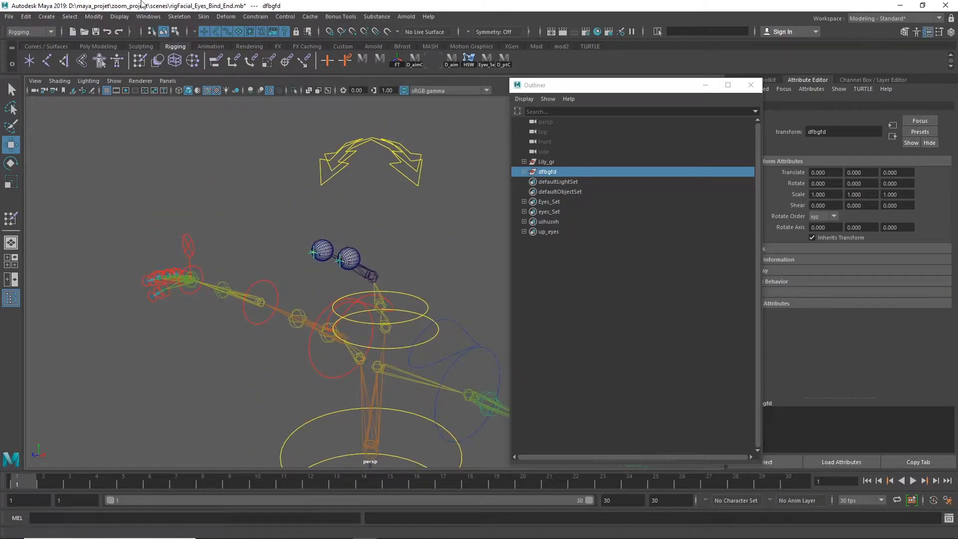
click(94, 17)
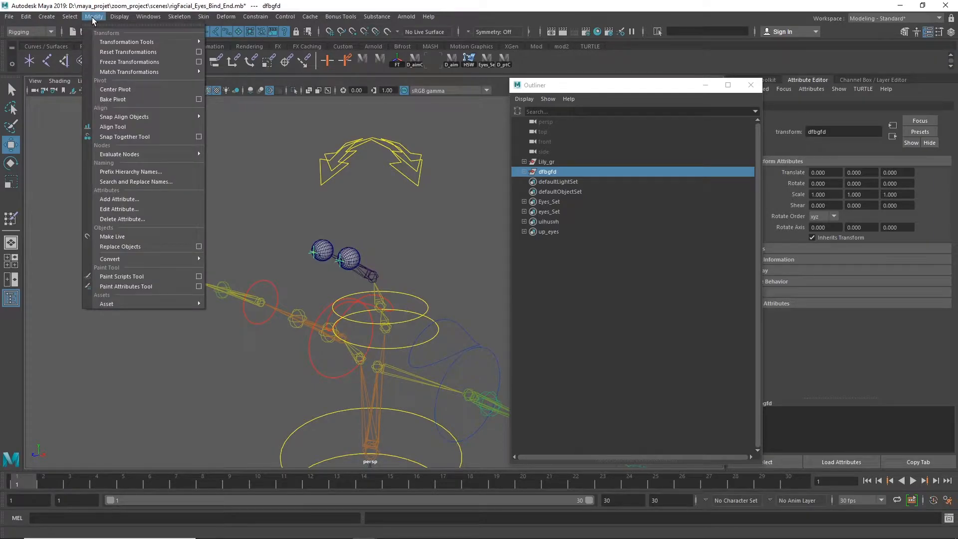
click(128, 91)
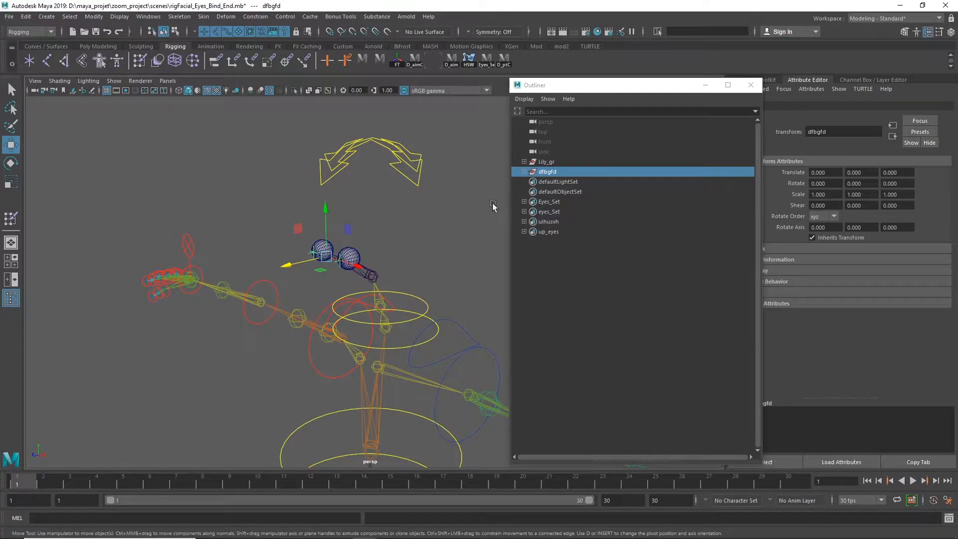
click(559, 171)
drag(288, 269, 218, 282)
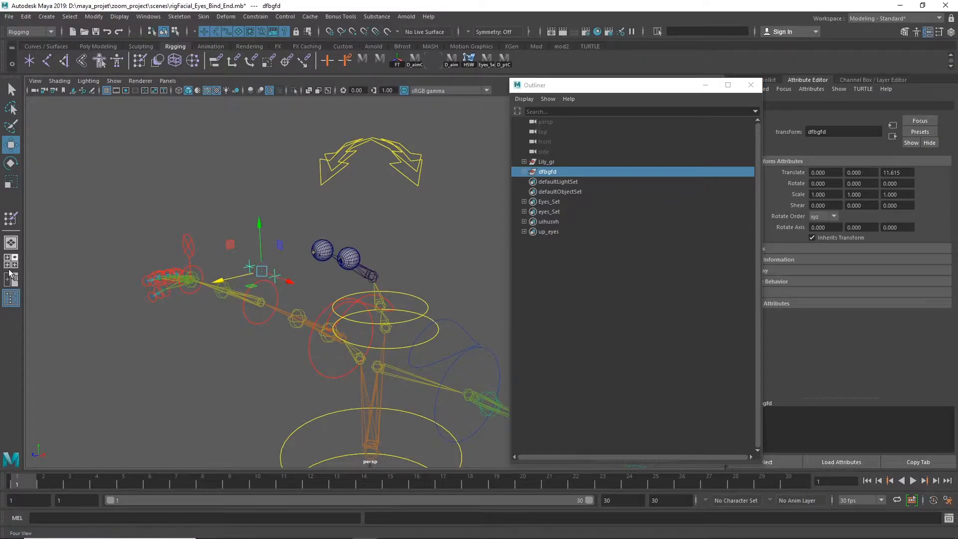
Expand Lily_gr and bind_Geo_grp, hide the Eyes mesh, show the Body mesh and clear the selection
click(525, 162)
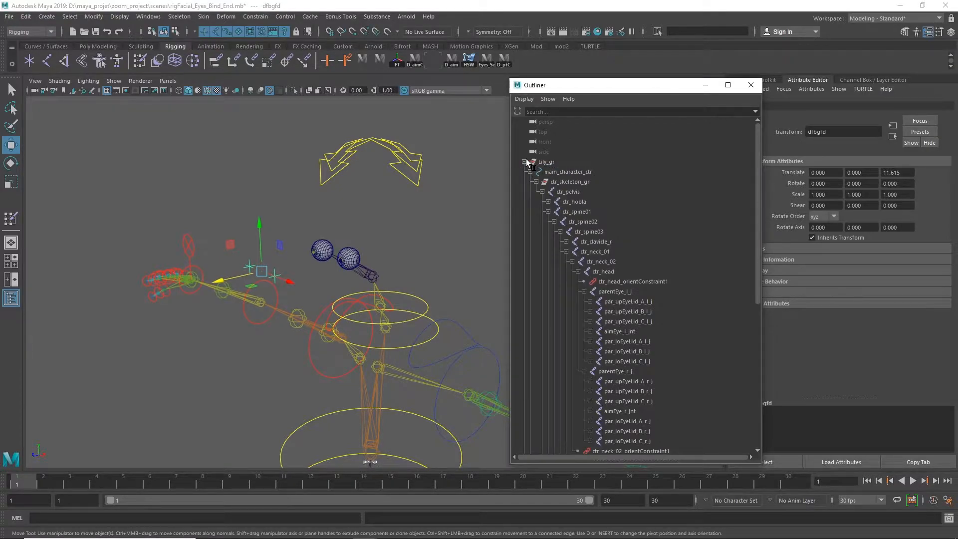
click(525, 162)
click(524, 162)
click(525, 161)
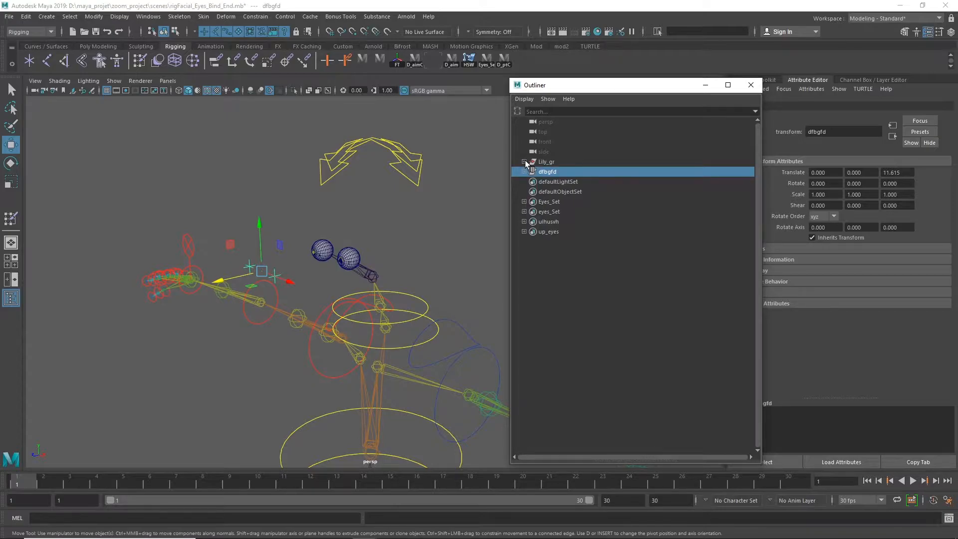
click(524, 161)
click(561, 180)
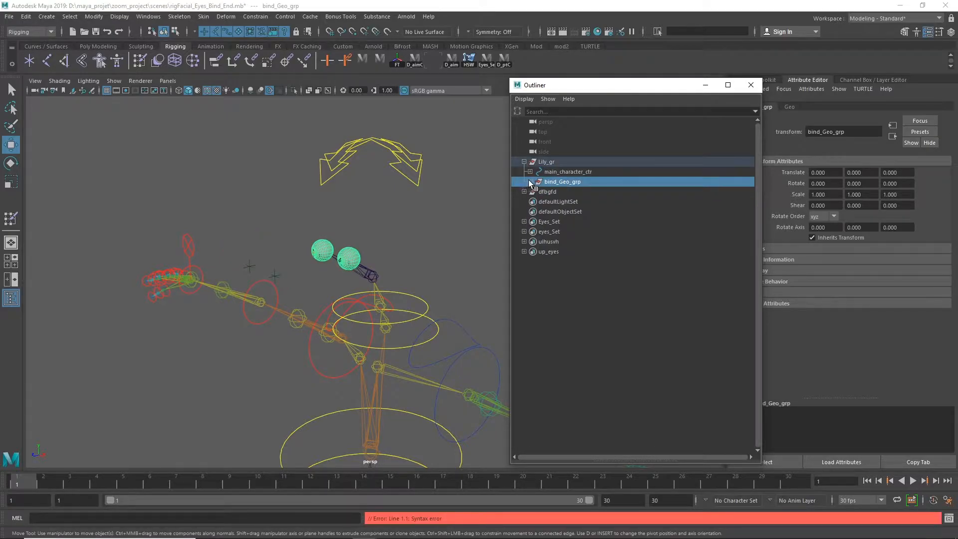
click(530, 182)
click(569, 200)
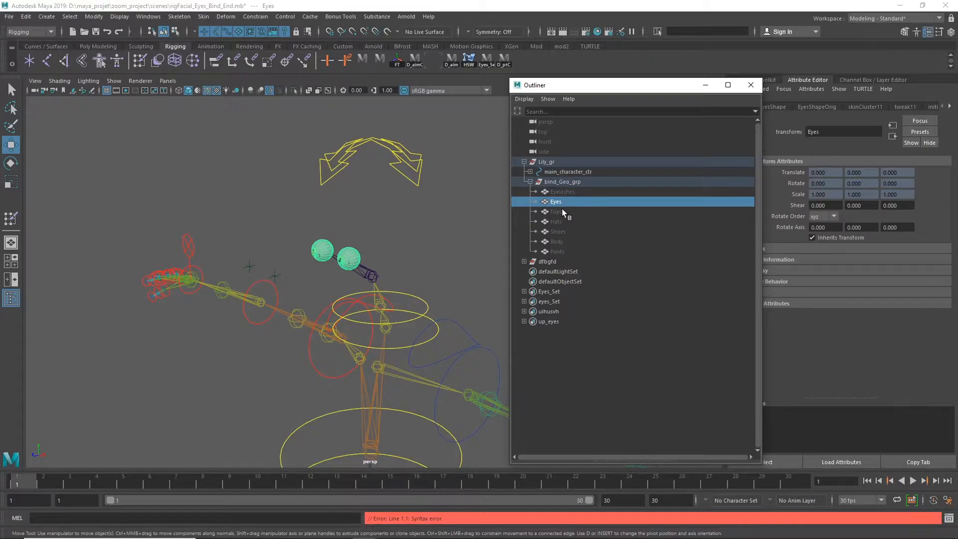
key(h)
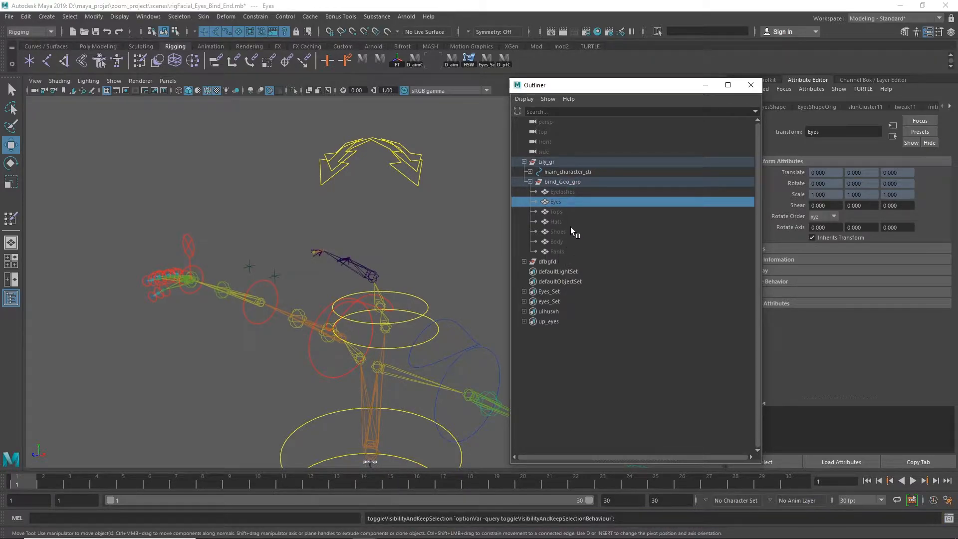
click(557, 240)
key(h)
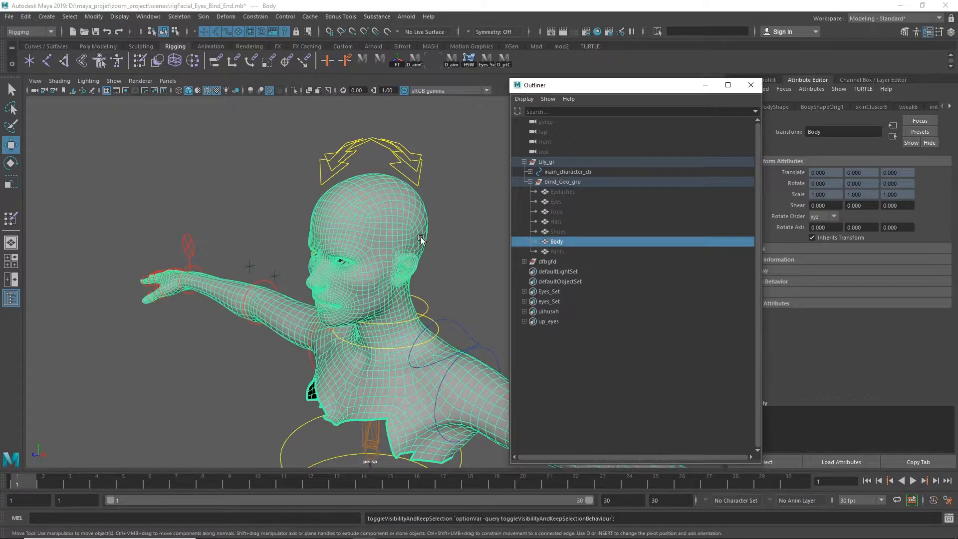
click(260, 252)
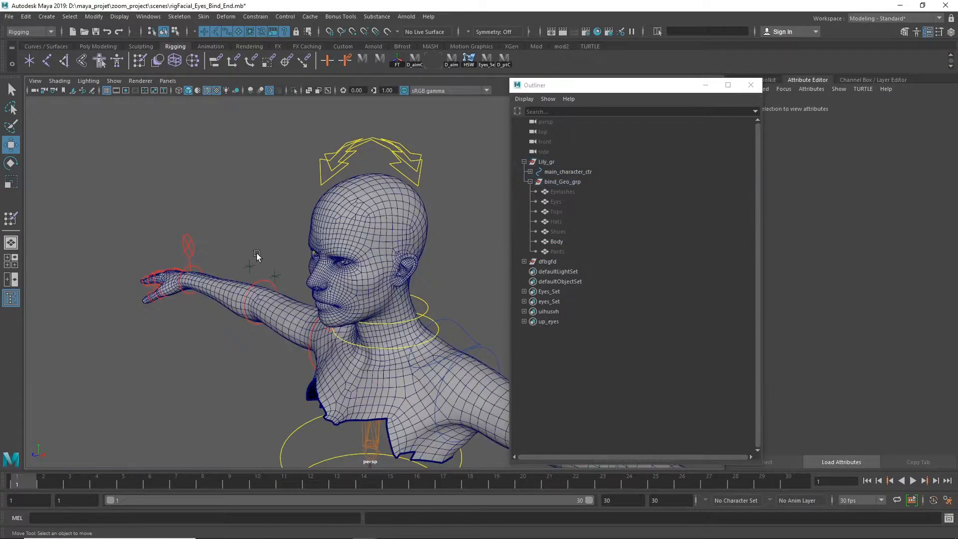
Move the dfbgfd locator group back closer to the face and clear the selection
click(254, 268)
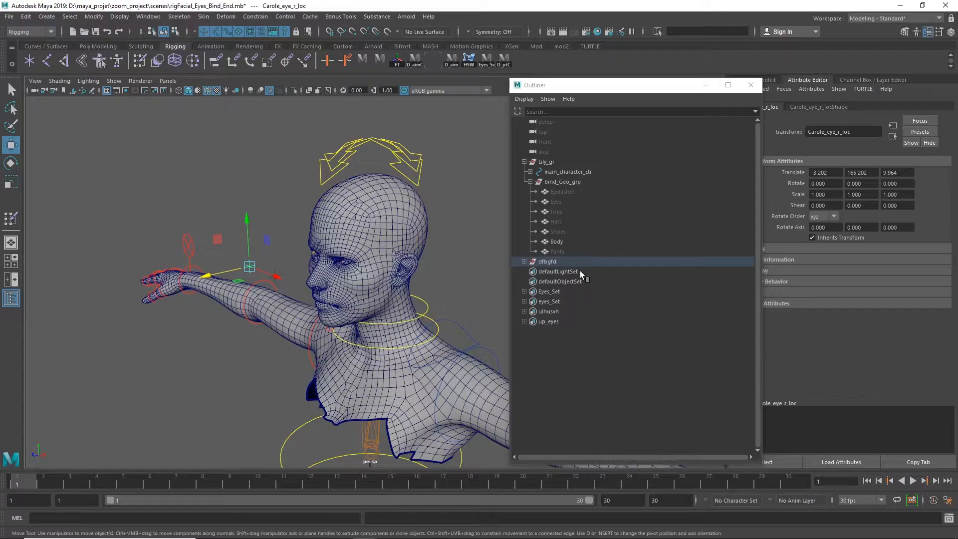
click(547, 261)
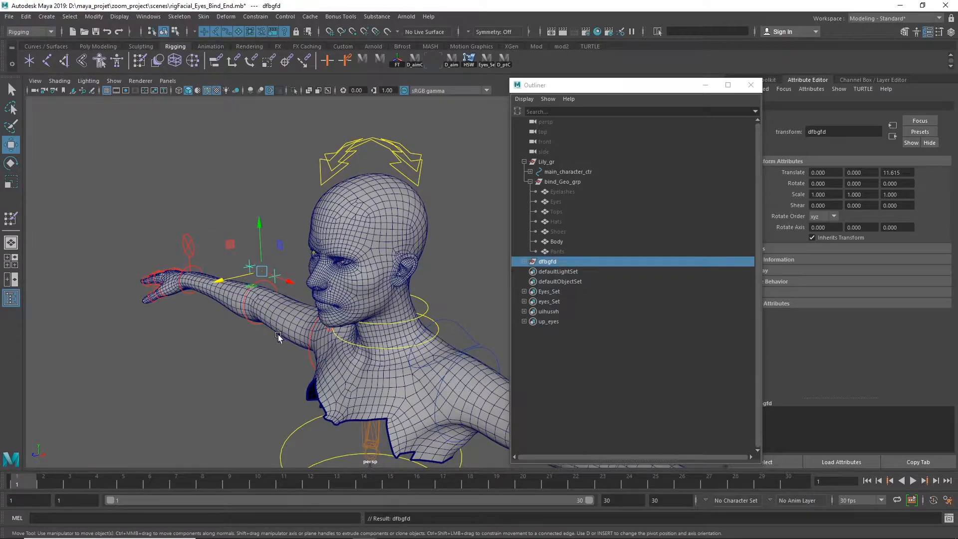
alt+drag(378, 290, 312, 280)
alt+right_drag(313, 280, 479, 277)
alt+drag(345, 283, 429, 306)
drag(196, 261, 237, 262)
alt+drag(302, 276, 414, 250)
click(442, 255)
alt+right_drag(414, 250, 462, 295)
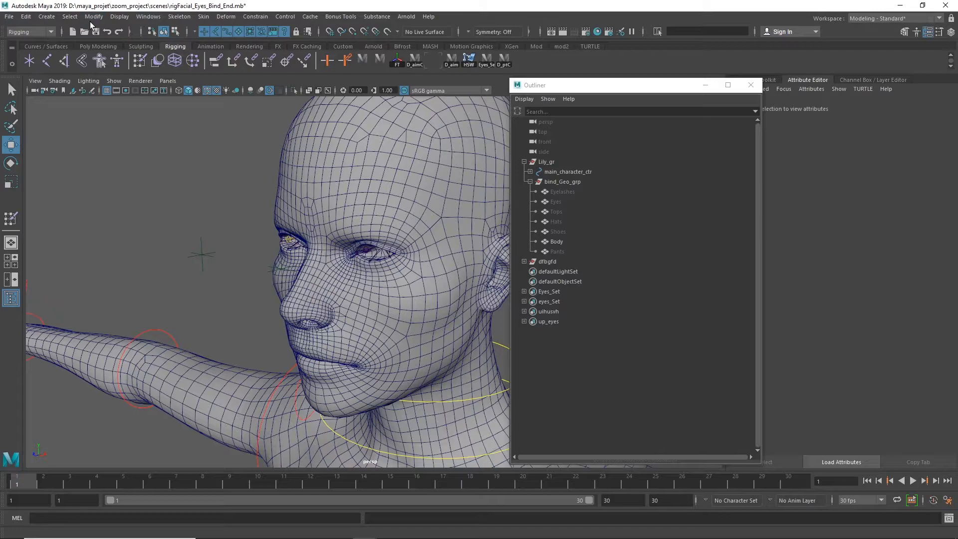
Create a NURBS circle with normal axis Z, radius 1 and 8 sections, and close its options
click(46, 16)
mouse_move(118, 43)
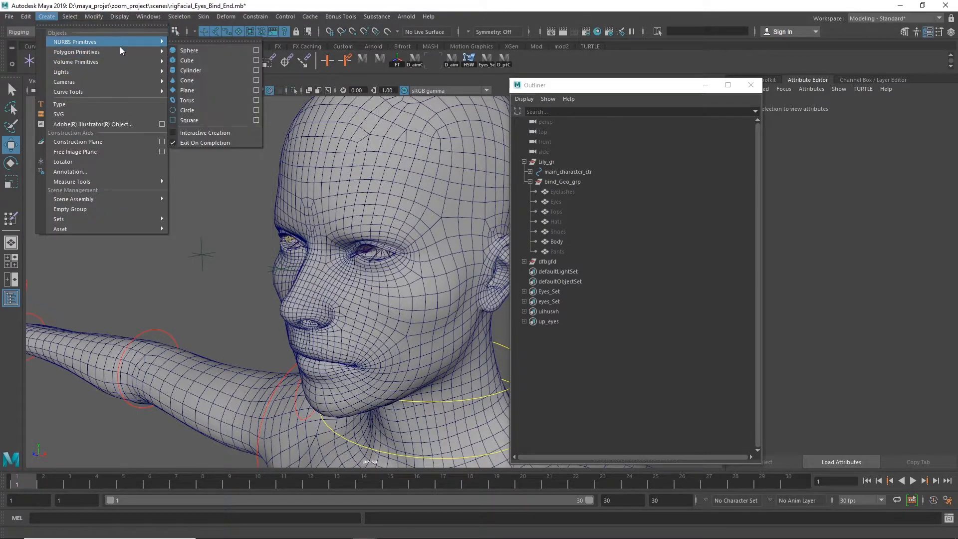
click(256, 110)
alt+drag(259, 286, 391, 267)
click(386, 118)
click(415, 140)
click(558, 153)
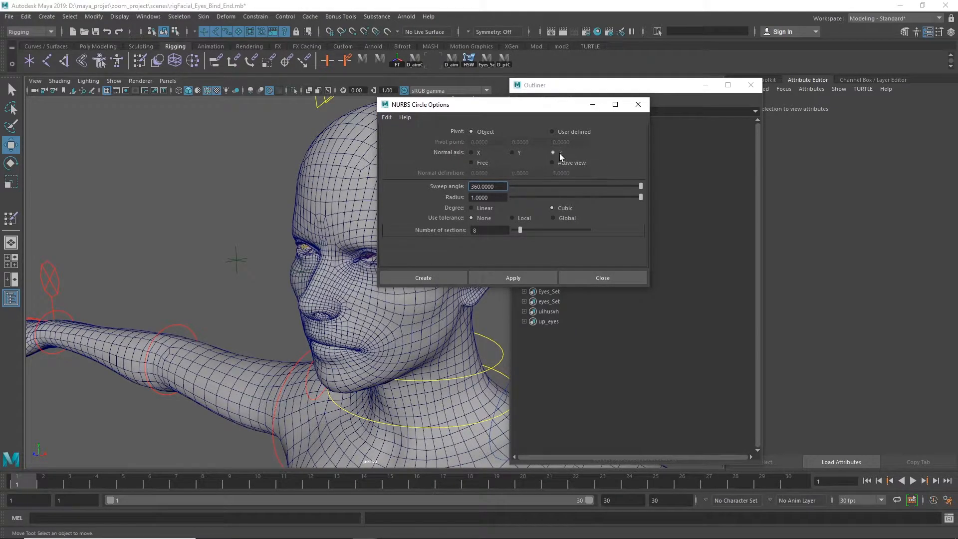
click(510, 279)
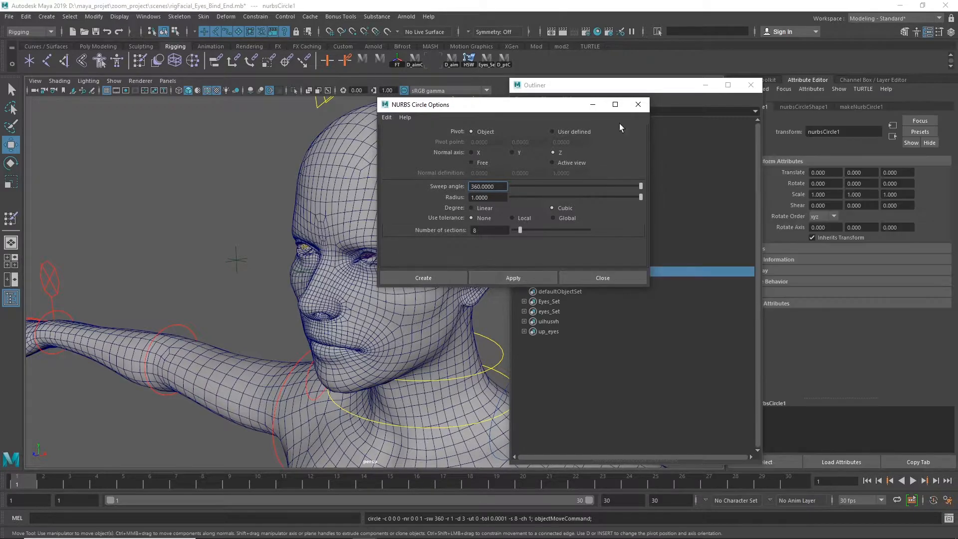
click(641, 105)
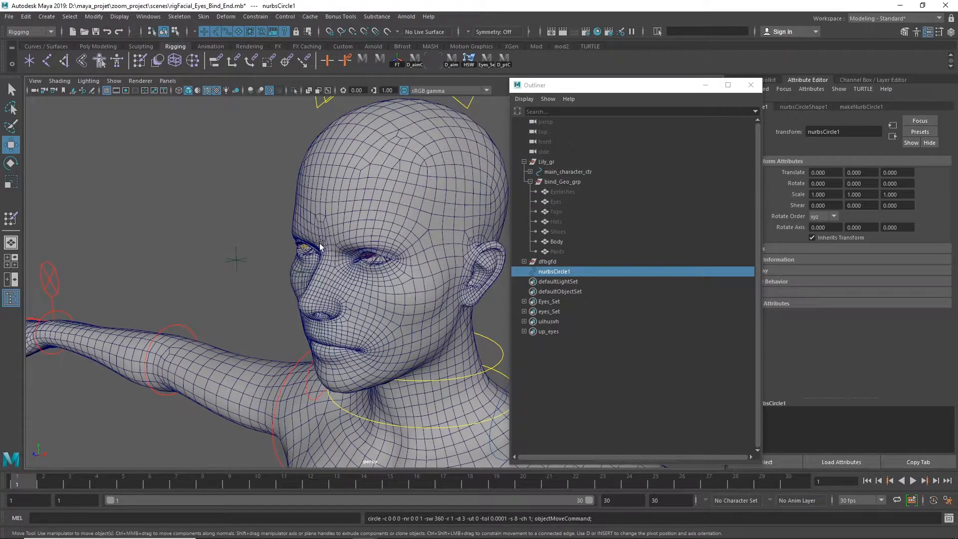
Match nurbsCircle1's position to Carole_eye_r_loc with the D_ptC shelf script and clear the selection
click(559, 271)
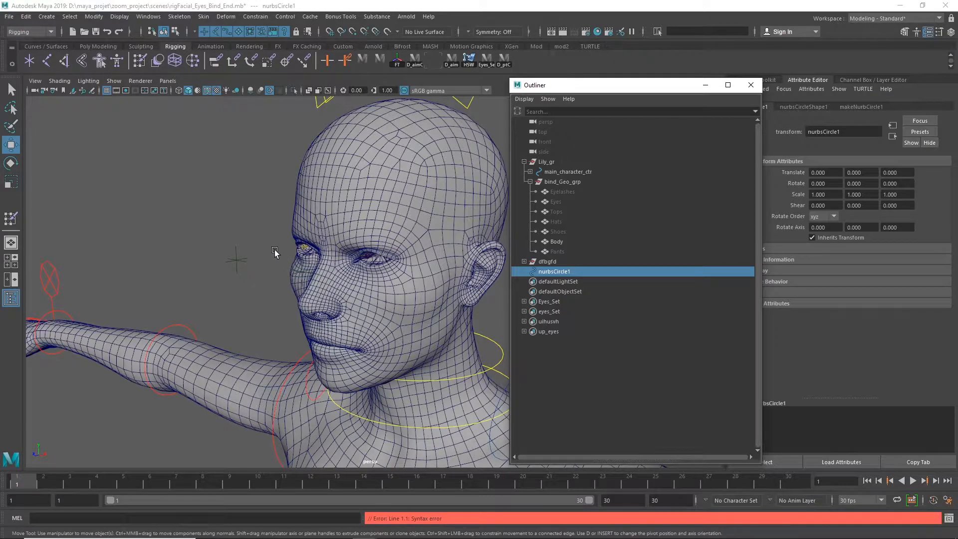
drag(254, 228, 222, 270)
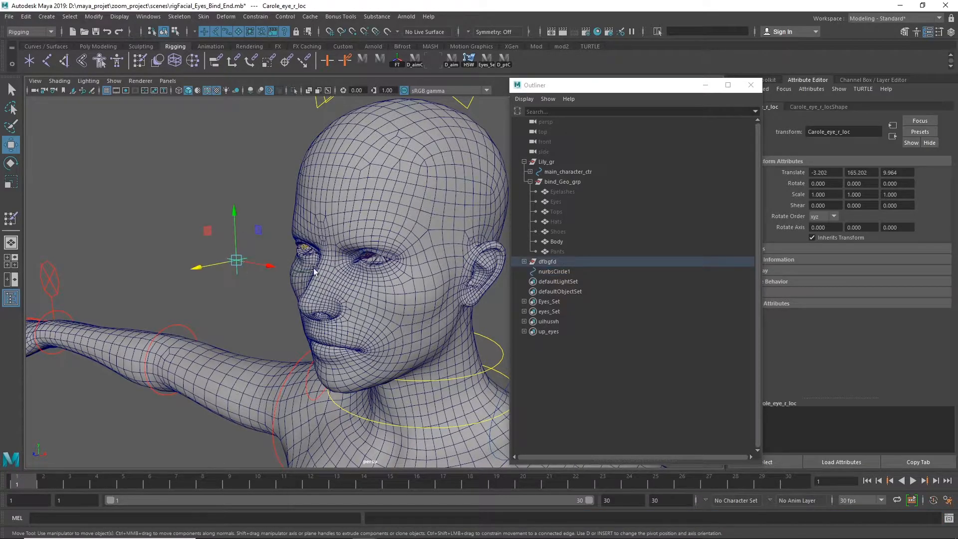
click(566, 272)
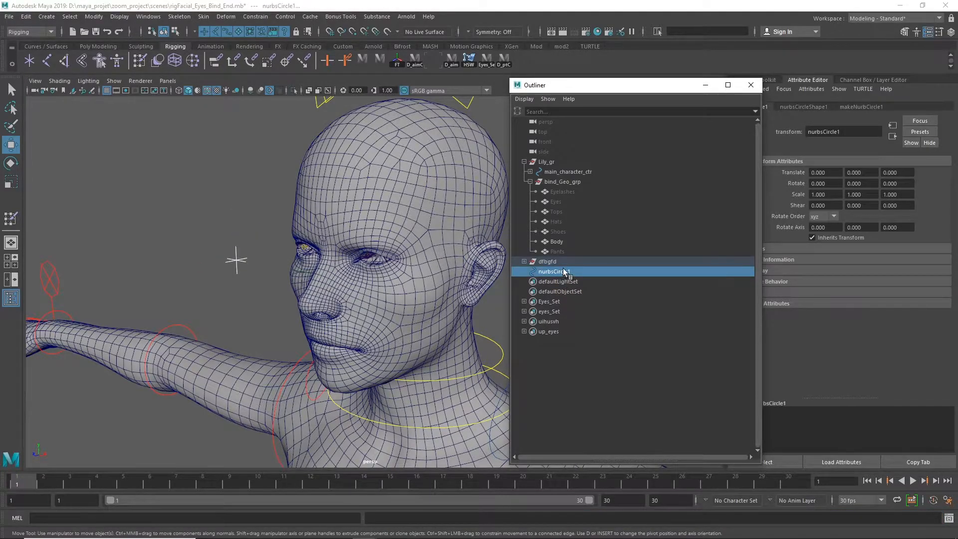
click(505, 61)
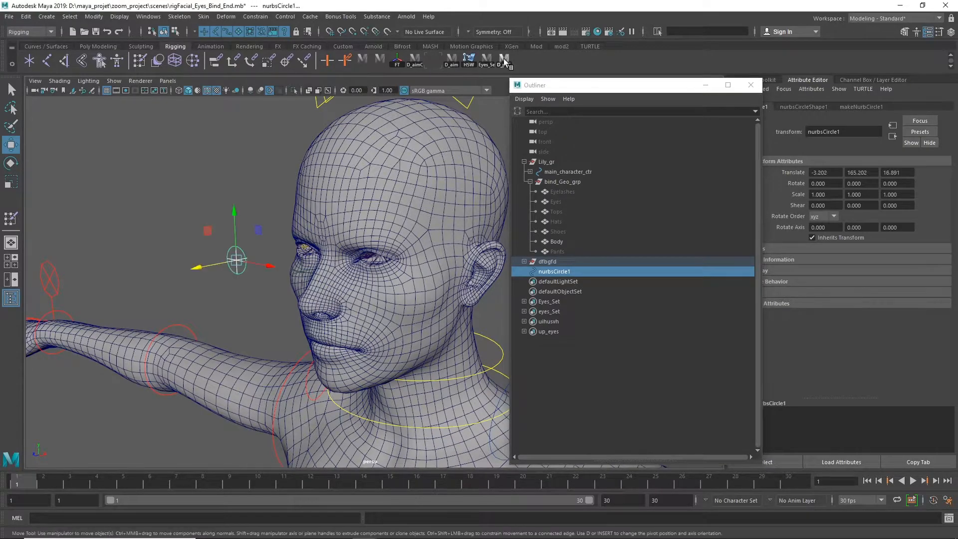
click(249, 315)
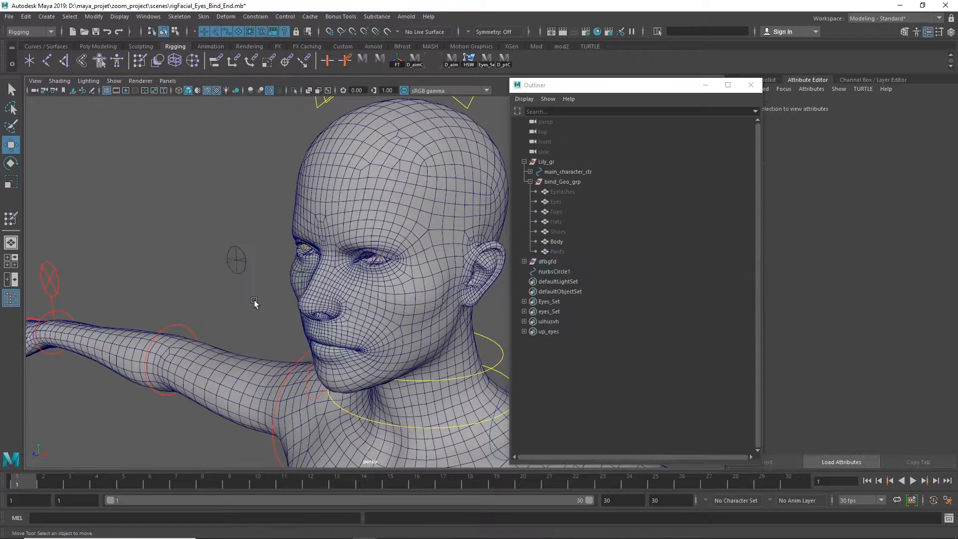
Duplicate nurbsCircle1 and move the copy along X toward the left eye's locator, to about 0.6
click(244, 264)
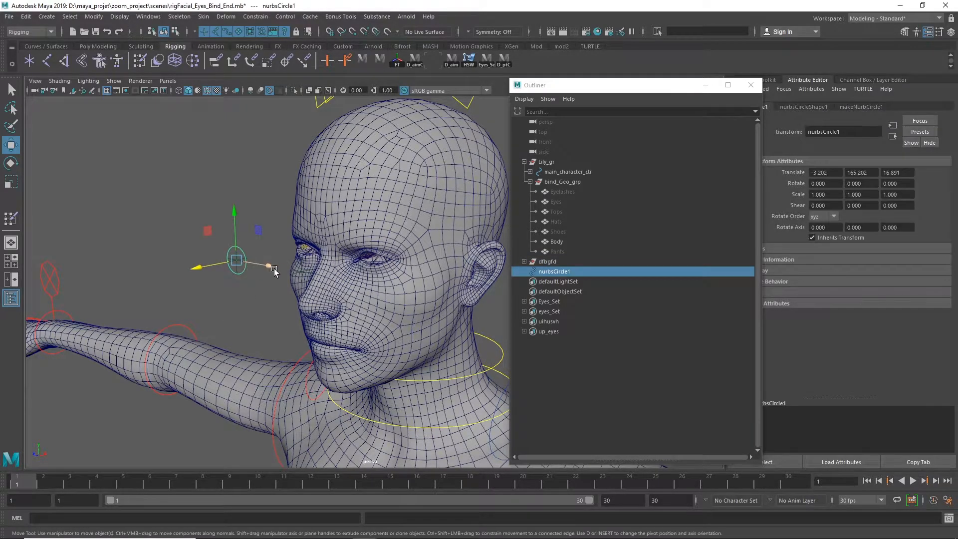
shift+drag(272, 267, 308, 274)
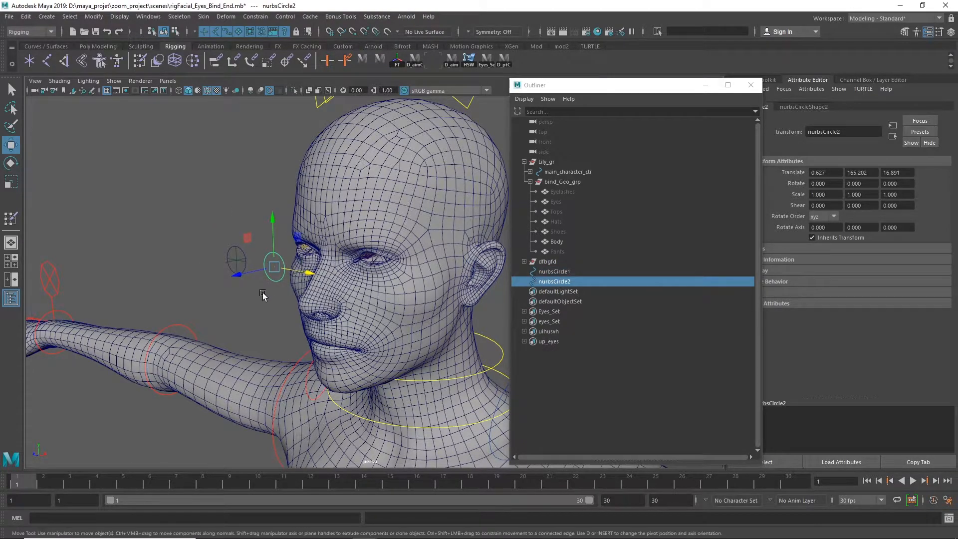
Match nurbsCircle2's position to Carole_eye_l_loc with the D_ptC shelf script and clear the selection
alt+drag(281, 292, 306, 261)
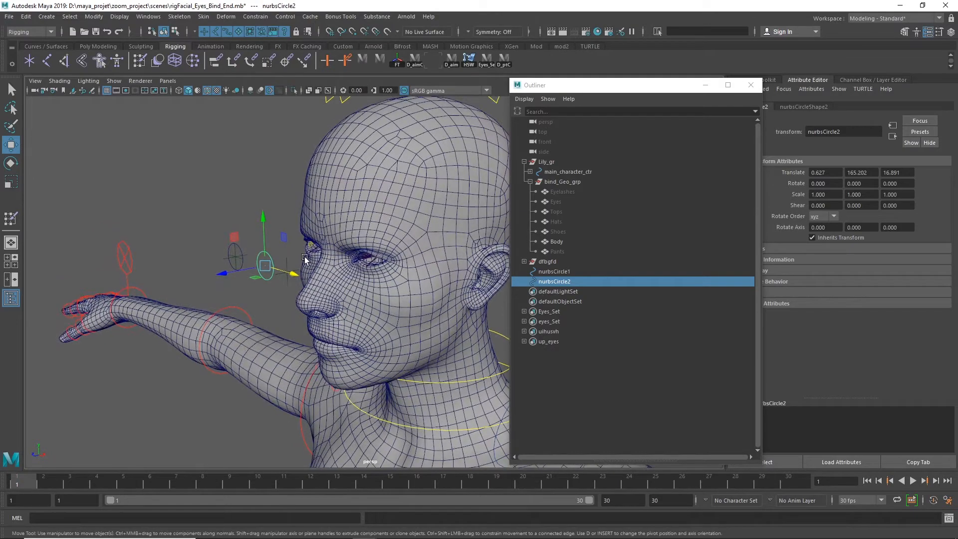
click(290, 258)
click(292, 271)
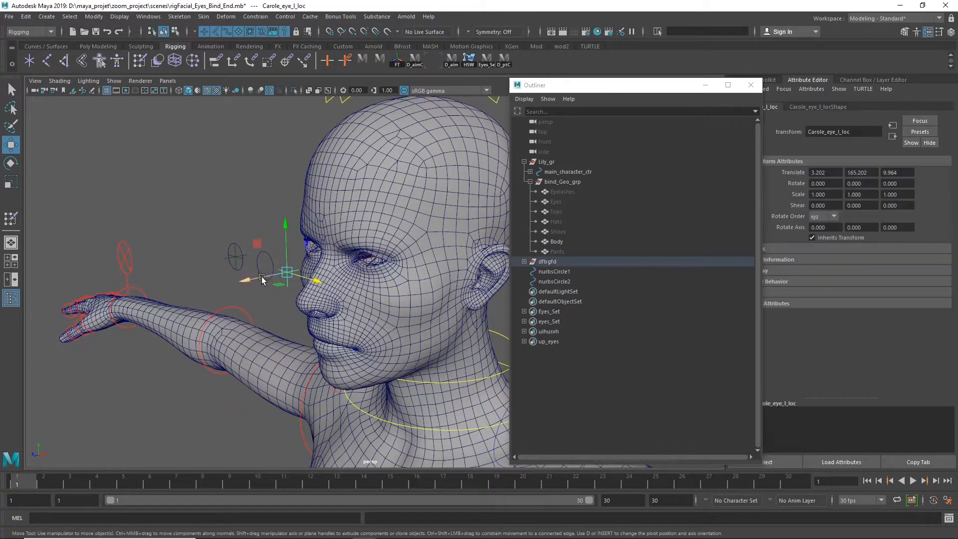
shift+click(269, 259)
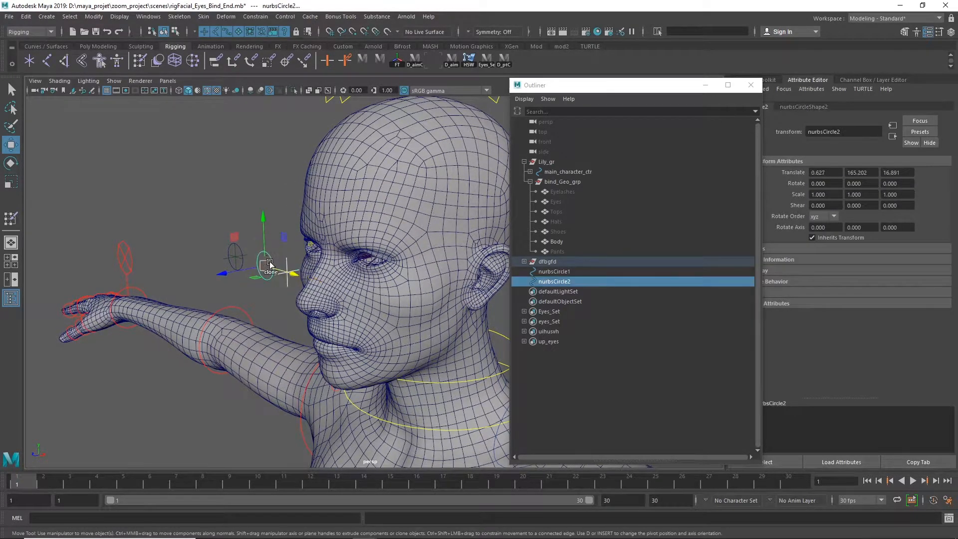
click(505, 61)
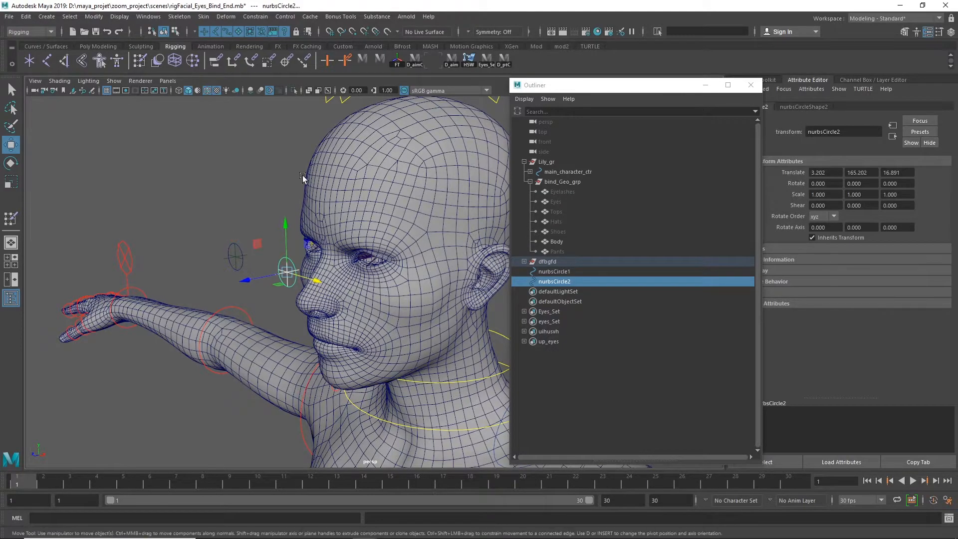
click(255, 183)
Duplicate nurbsCircle2 and match the copy's position to the dfbgfd group with the D_ptC shelf script
click(282, 261)
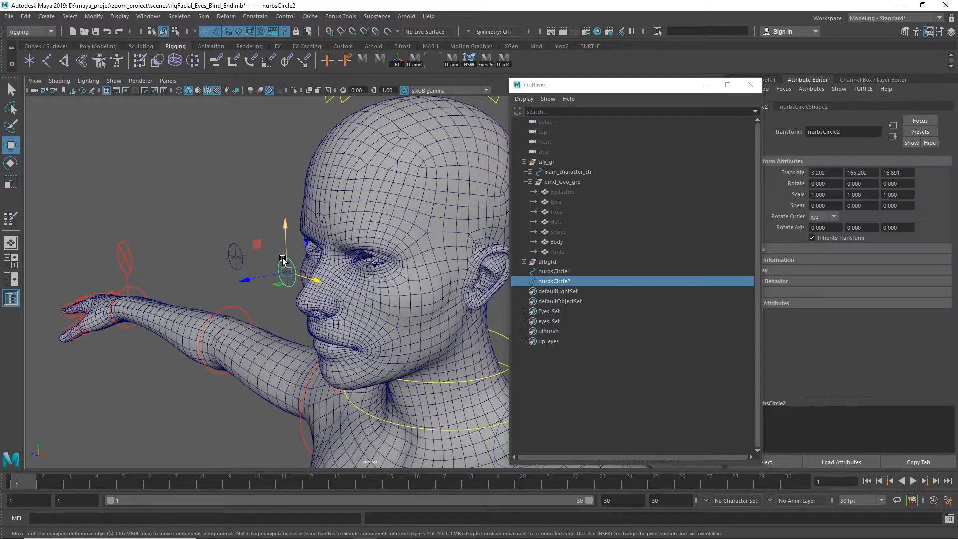
shift+drag(287, 227, 293, 156)
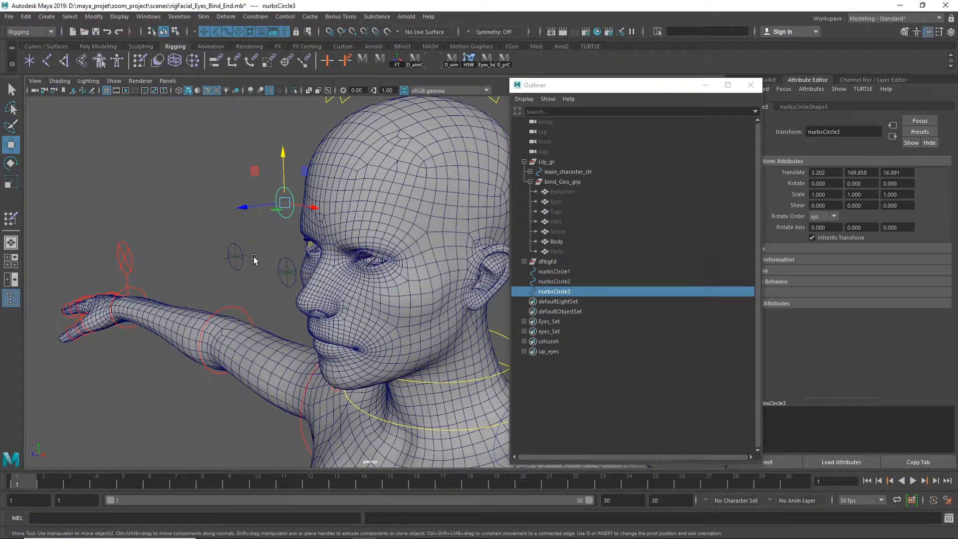
click(553, 261)
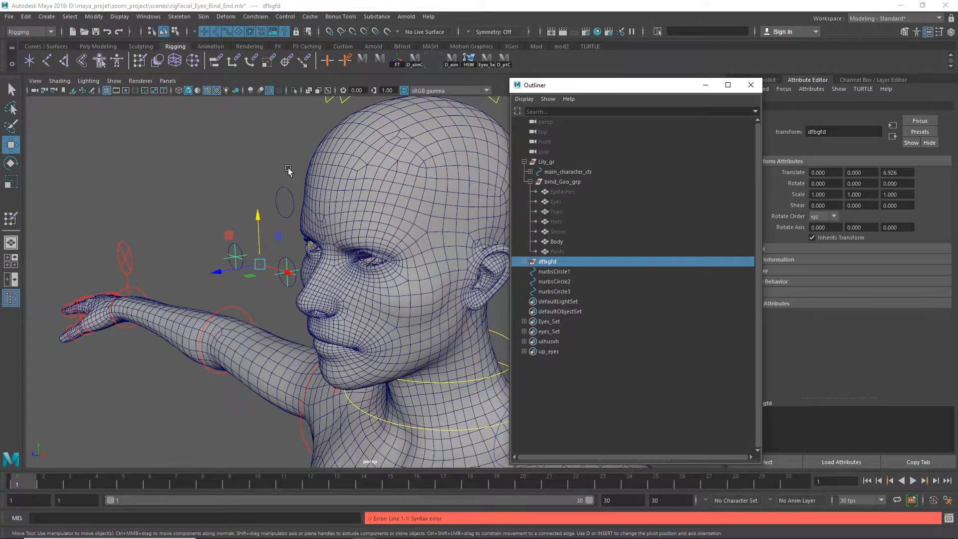
shift+click(278, 201)
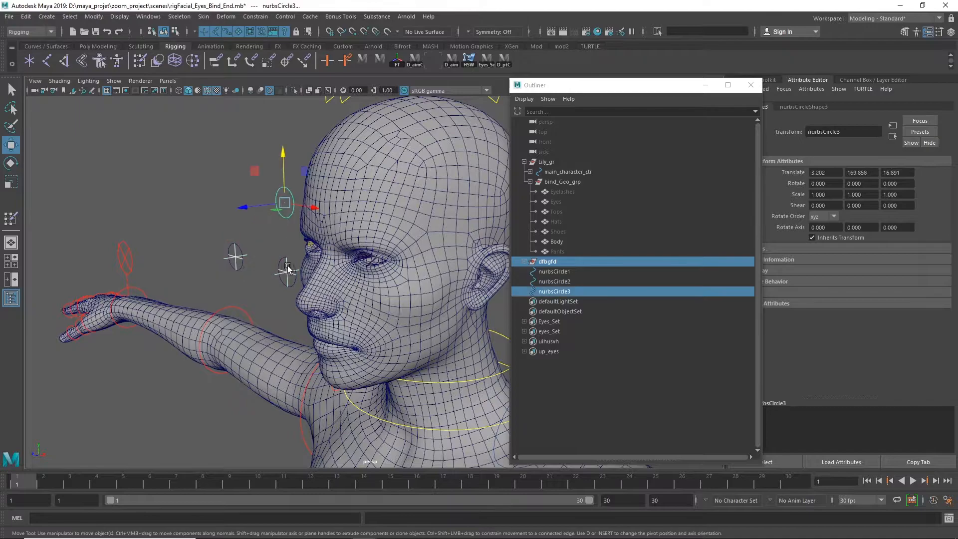
click(504, 61)
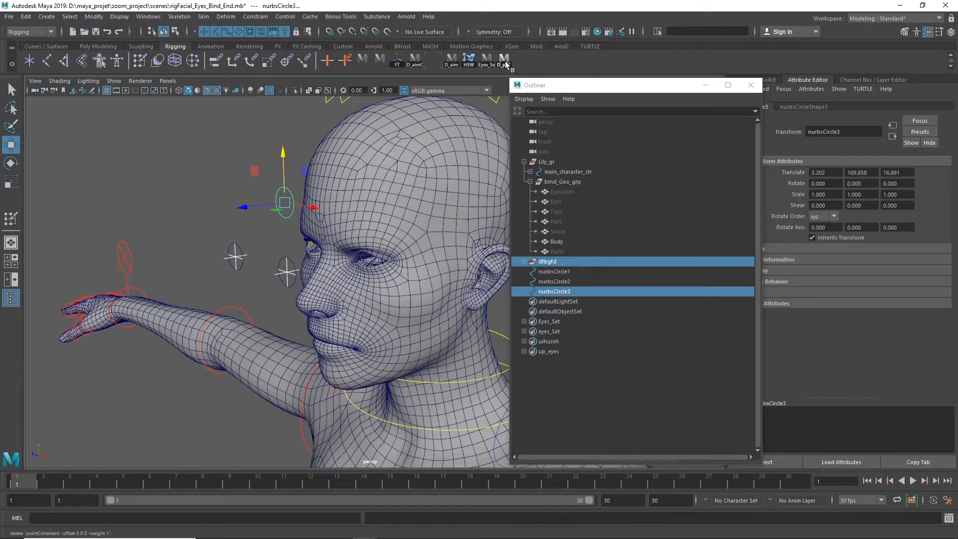
click(223, 195)
Delete the history of nurbsCircle1, nurbsCircle2 and nurbsCircle3 and freeze their transformations
alt+drag(246, 216, 309, 196)
alt+right_drag(309, 196, 486, 240)
alt+drag(264, 252, 244, 260)
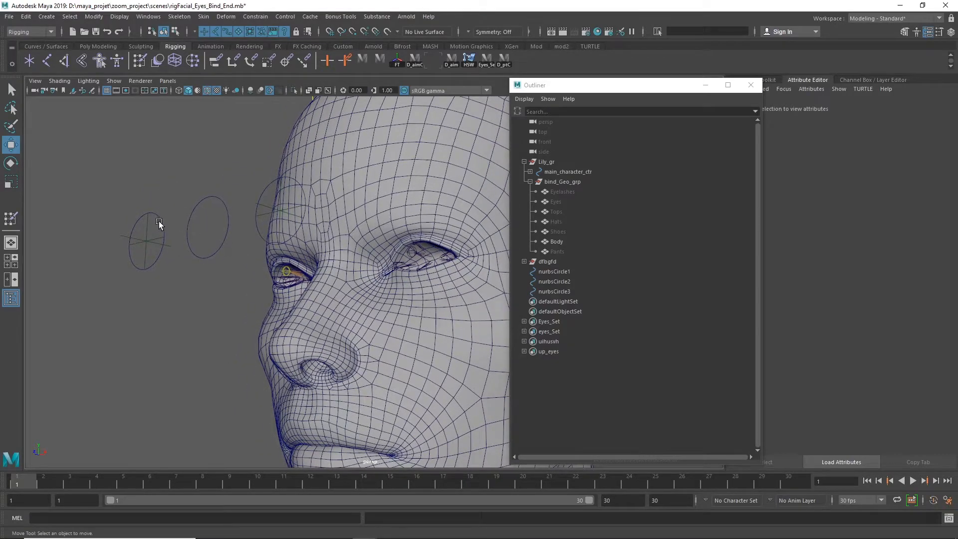
drag(562, 272, 552, 290)
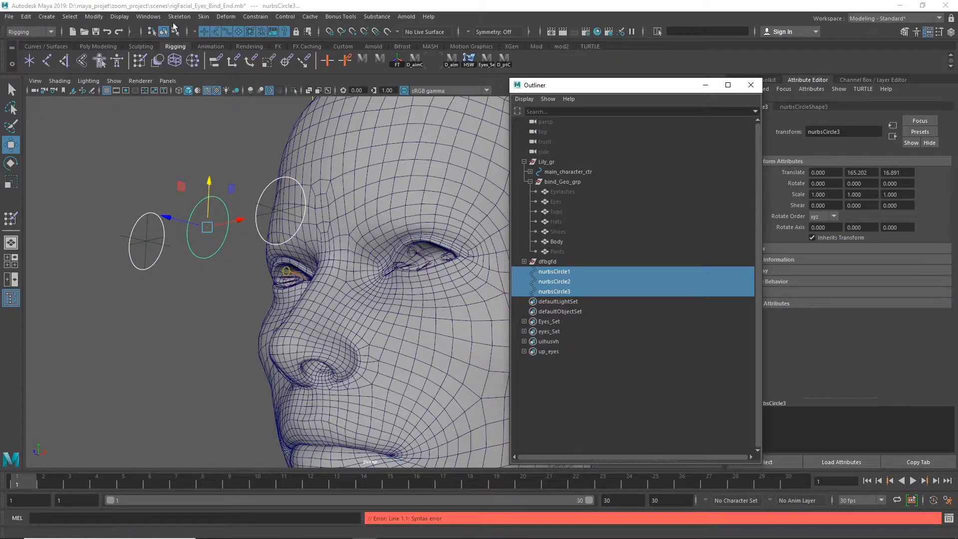
click(26, 17)
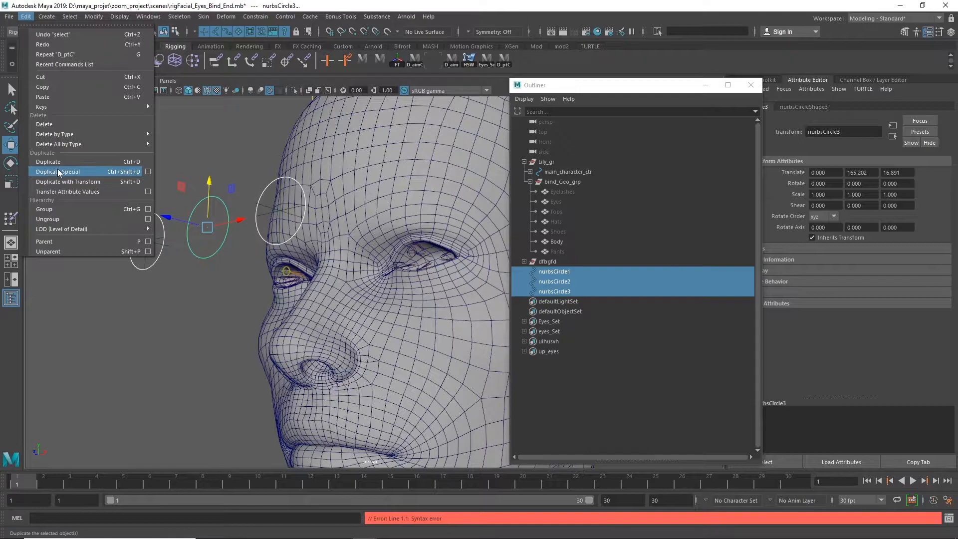
mouse_move(129, 137)
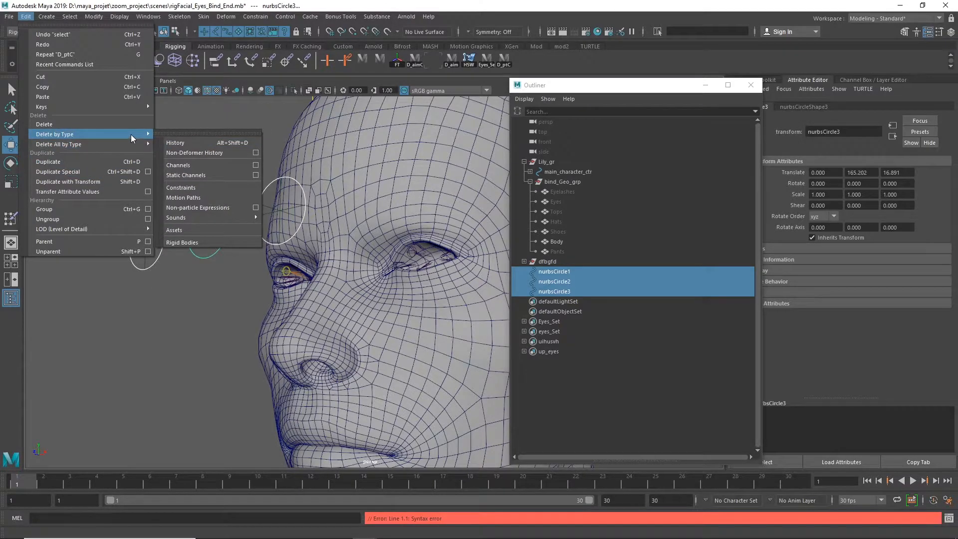
click(172, 143)
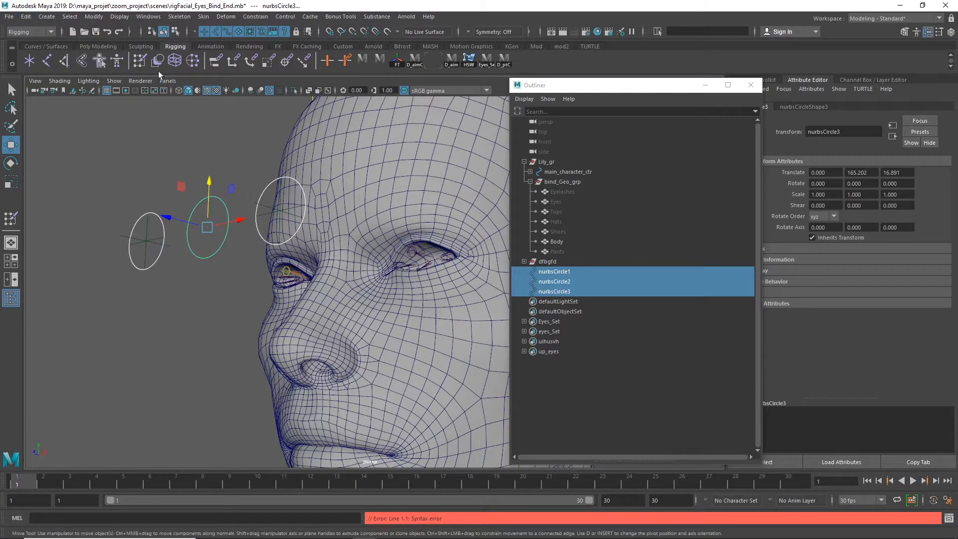
click(98, 17)
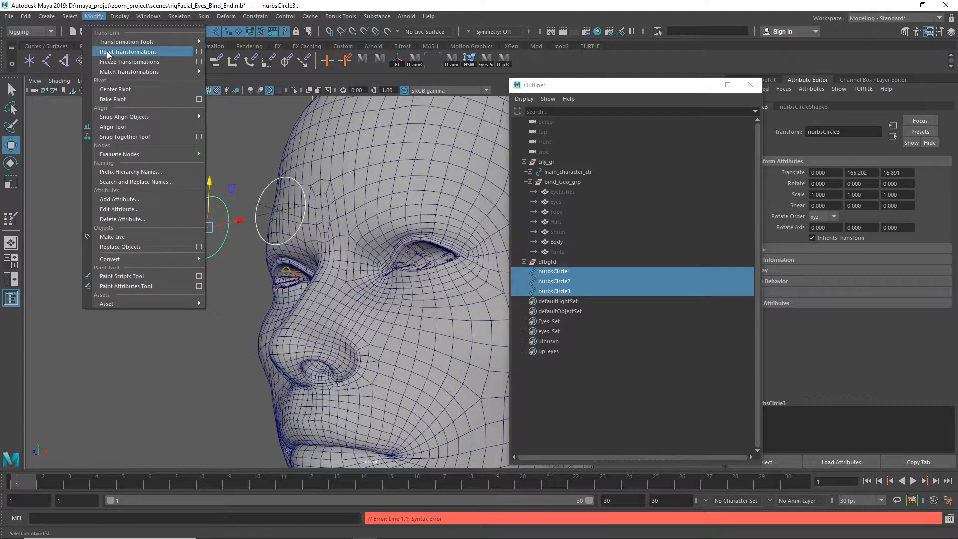
click(133, 62)
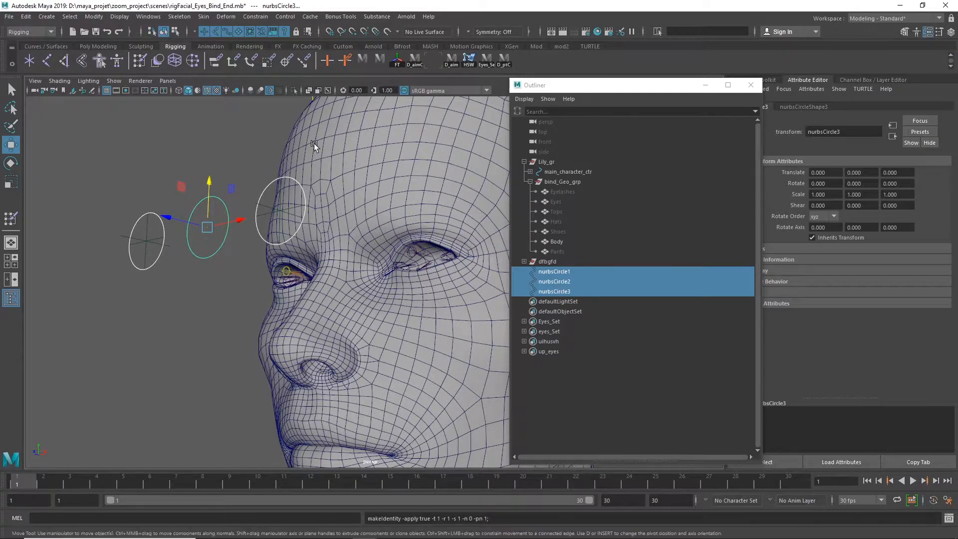
Show the transform channels of the three circles in the channel box
alt+drag(226, 280, 268, 290)
alt+right_drag(305, 278, 280, 277)
alt+drag(328, 265, 242, 290)
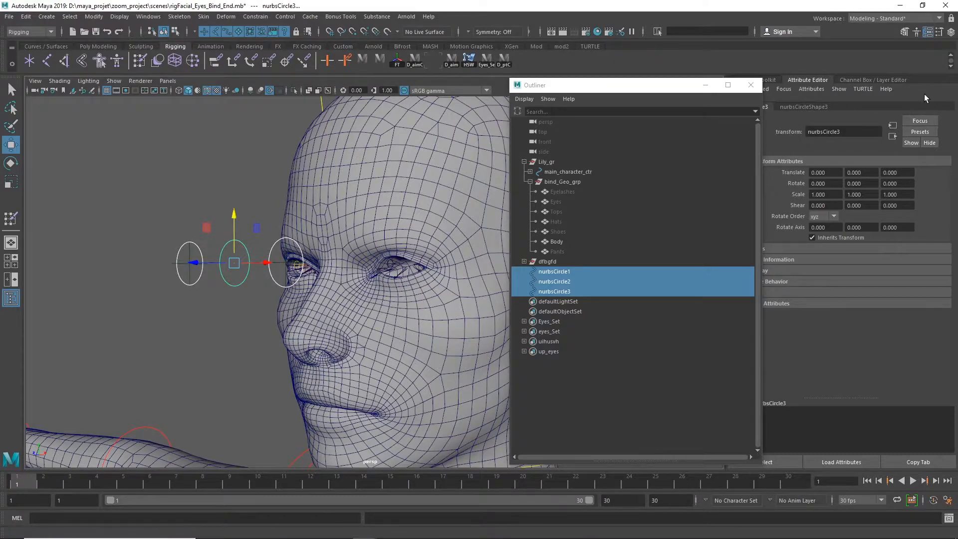
key(ctrl+a)
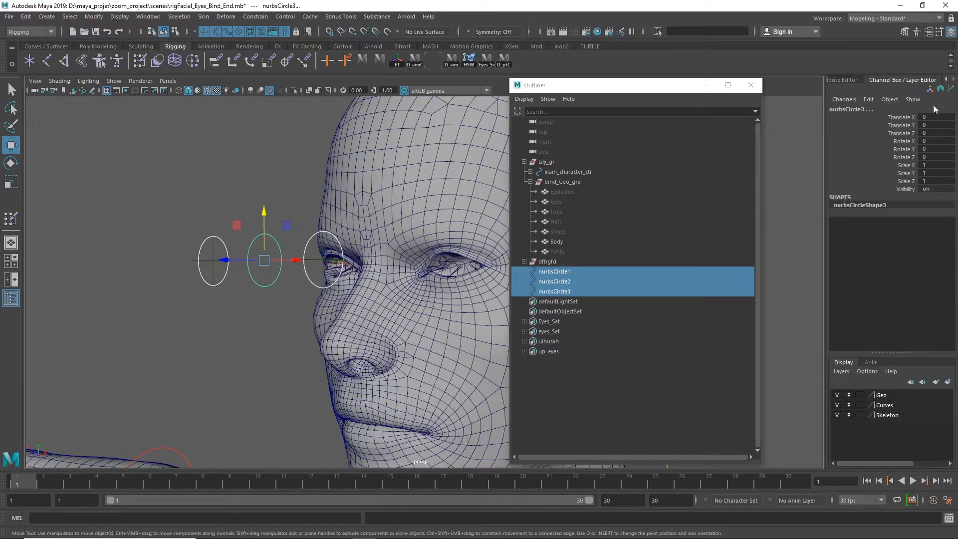
Scale the control vertices of nurbsCircle3 into a wide glasses-shaped outline surrounding both eye circles, pinched in at the middle
alt+drag(256, 307, 226, 287)
right_drag(226, 283, 172, 278)
alt+drag(263, 293, 268, 294)
drag(239, 298, 295, 190)
alt+drag(287, 281, 546, 259)
key(r)
alt+drag(269, 307, 181, 212)
click(236, 352)
alt+drag(185, 219, 259, 263)
shift+drag(328, 212, 346, 302)
drag(269, 216, 276, 123)
alt+drag(239, 223, 282, 324)
click(253, 238)
alt+drag(282, 324, 260, 295)
Move nurbsCircle3's middle vertices forward about 0.57 and its side vertices back about 0.48 in Z, then scale the outline to about 0.89 in X
key(w)
drag(228, 253, 224, 254)
alt+drag(227, 275, 264, 290)
drag(162, 295, 151, 308)
alt+drag(259, 320, 235, 320)
shift+drag(350, 208, 328, 239)
alt+drag(260, 284, 387, 261)
key(r)
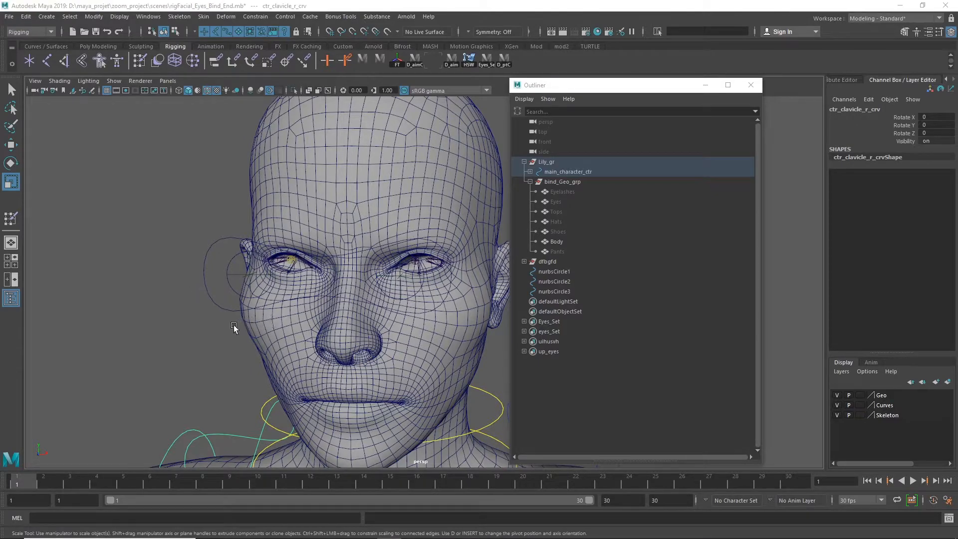
click(208, 299)
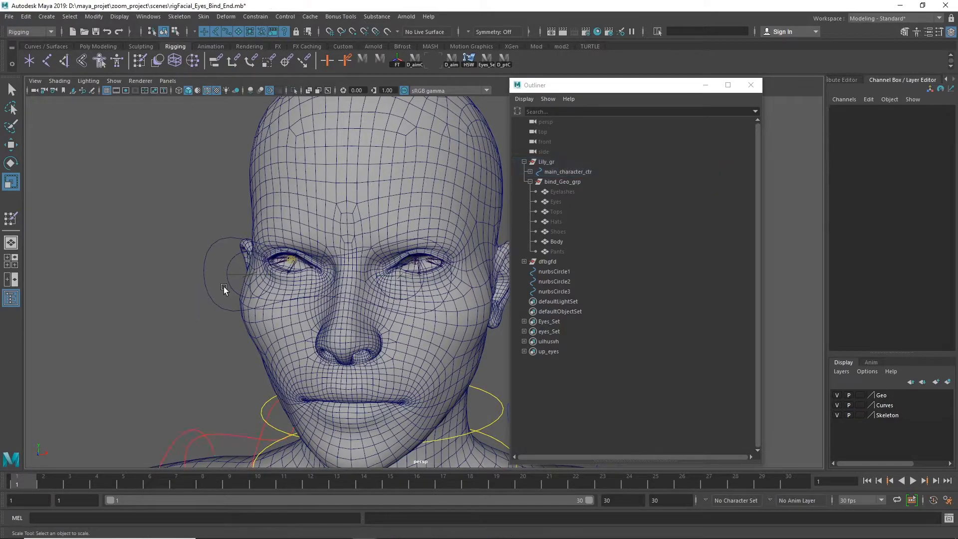
Rename nurbsCircle3, the outline around both eyes, as Carole_eyes_crv
click(212, 313)
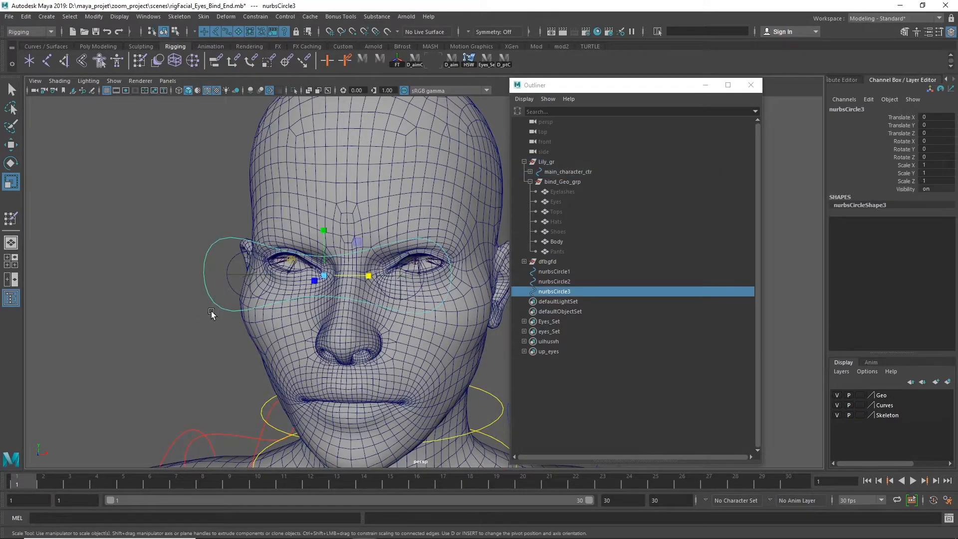
double_click(574, 292)
text(Carole_eyes_l_crv)
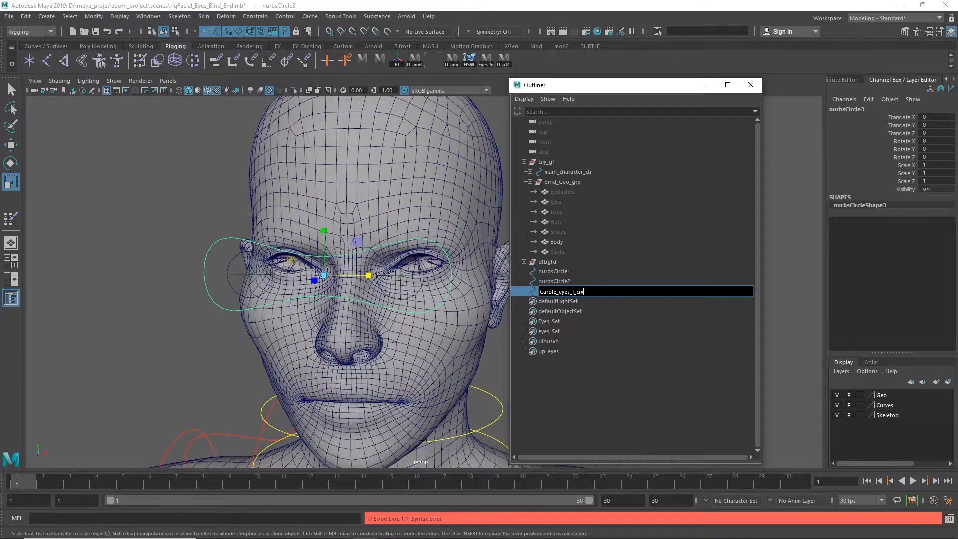
key(BackSpace)
key(BackSpace)
key(Return)
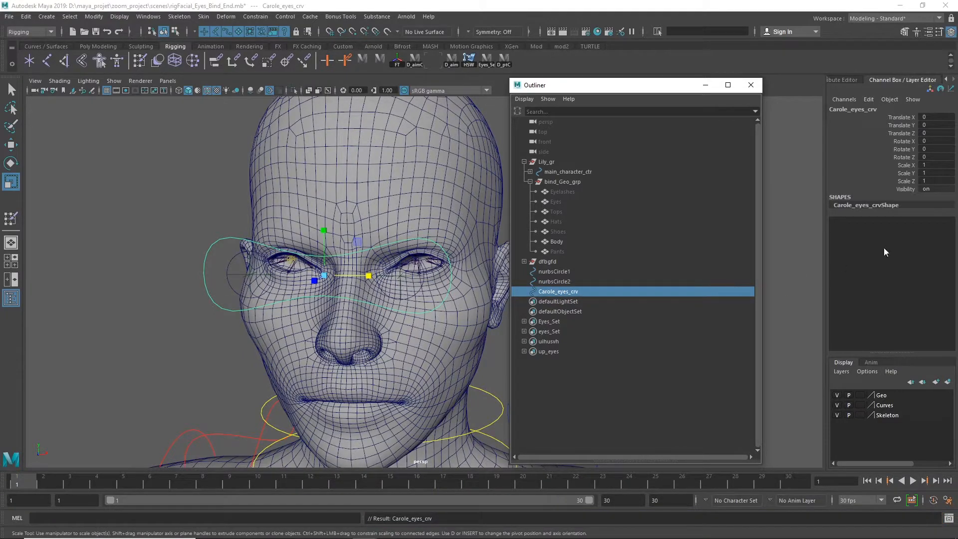
Review the Carole_eyes_l_crv name noted in the Script Editor and put the editor away
drag(957, 319, 588, 96)
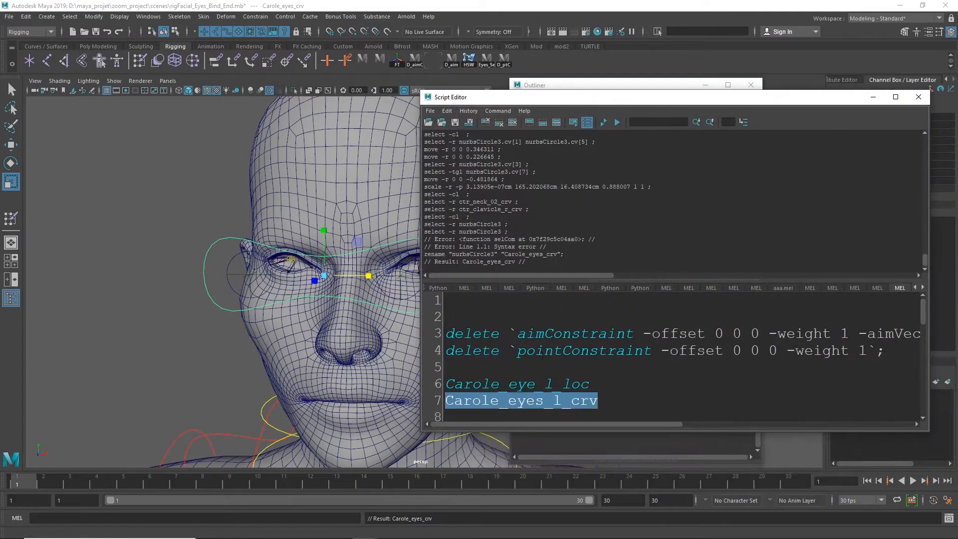
click(618, 405)
drag(549, 411, 468, 400)
click(554, 400)
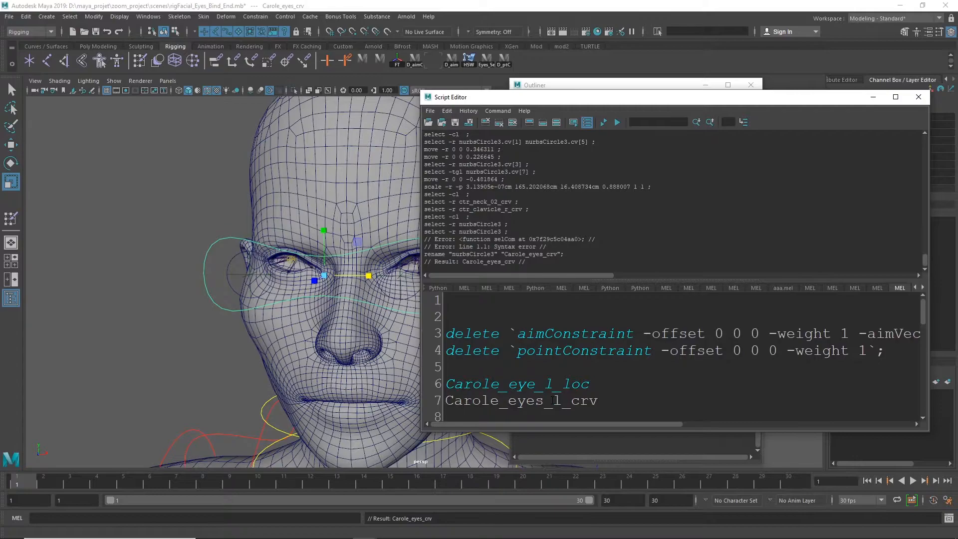
drag(564, 400, 553, 400)
drag(599, 104, 716, 184)
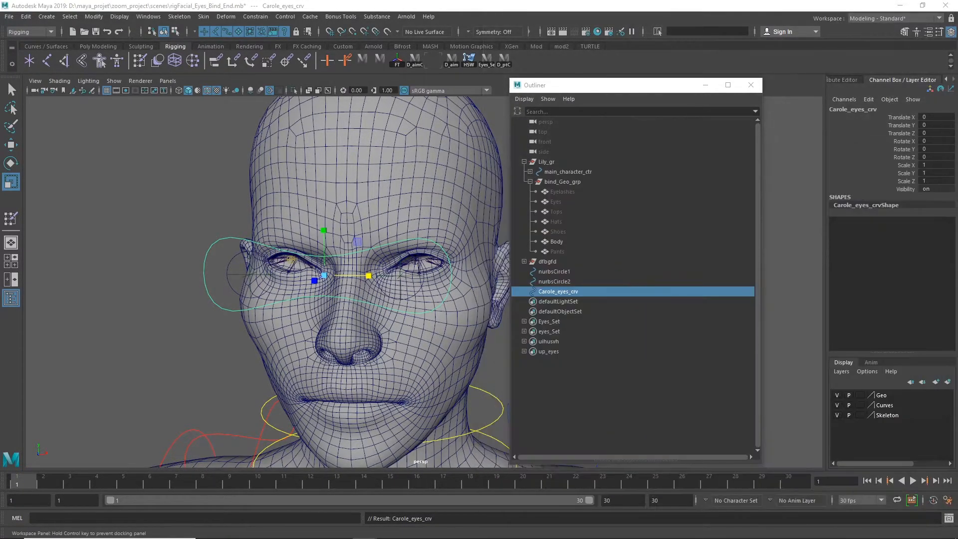
Parent nurbsCircle1 and nurbsCircle2 under Carole_eyes_crv
click(582, 273)
ctrl+click(574, 281)
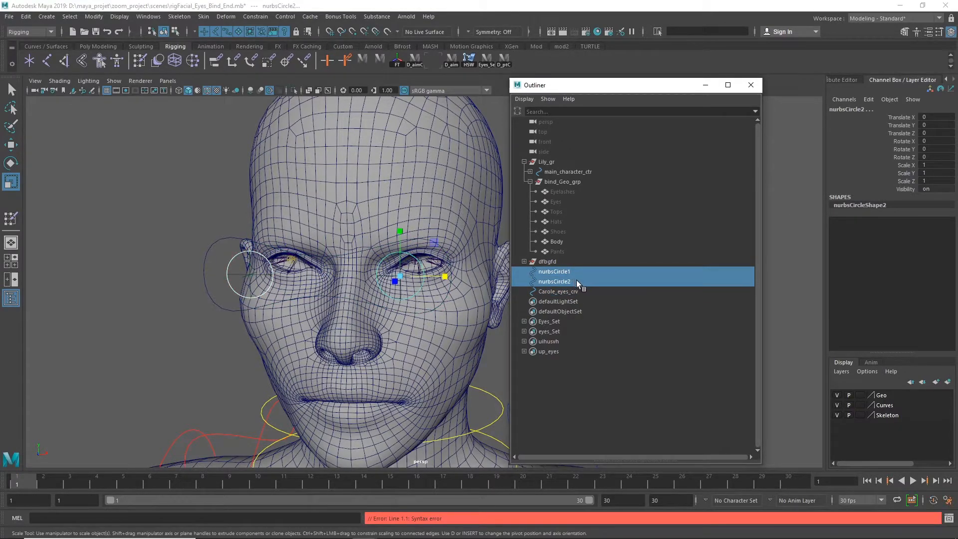
ctrl+click(570, 292)
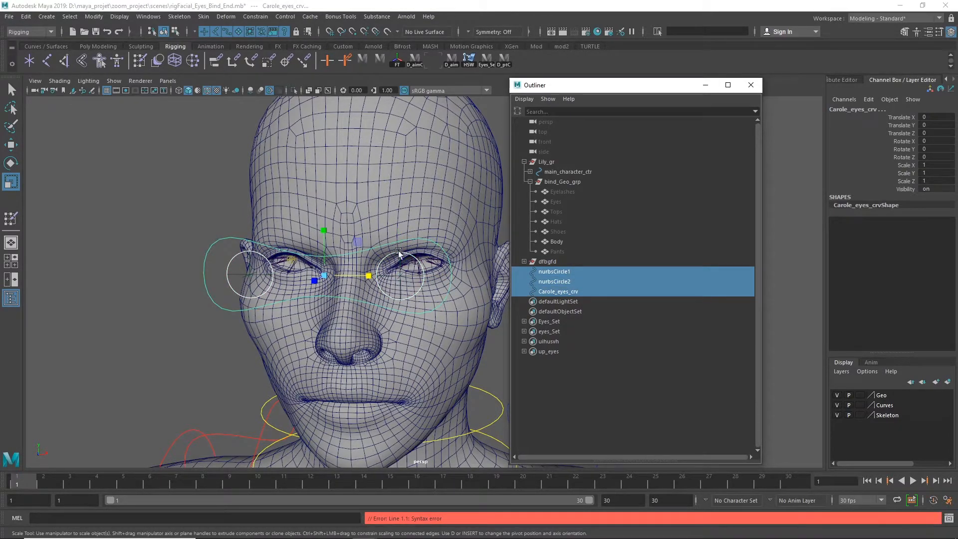
key(p)
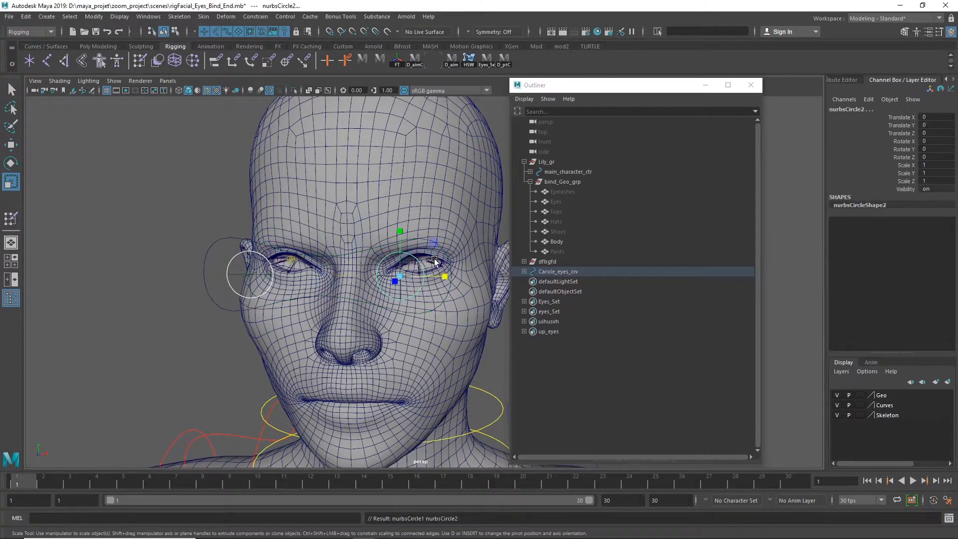
Expand Carole_eyes_crv and rename its child nurbsCircle1 as Carole_eye_r_crv
click(525, 271)
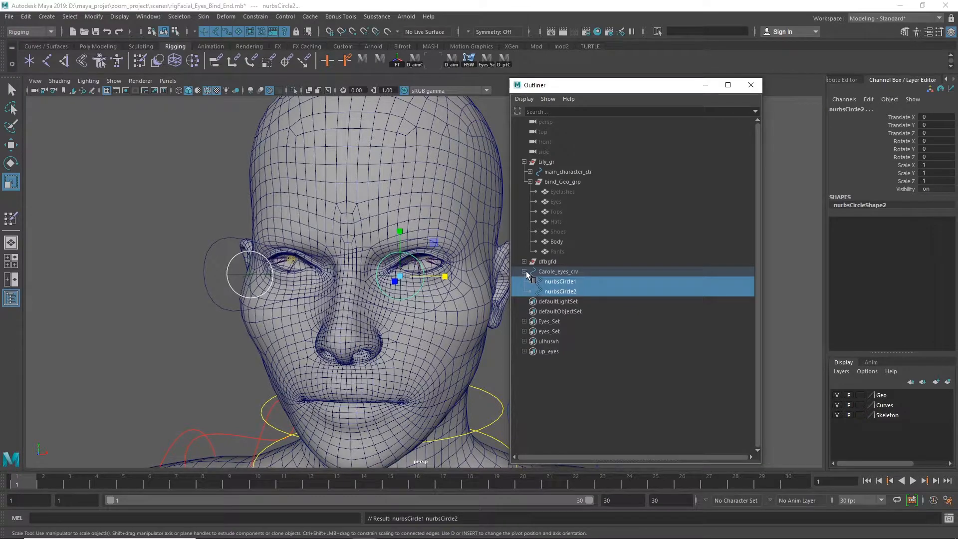
click(574, 283)
double_click(584, 283)
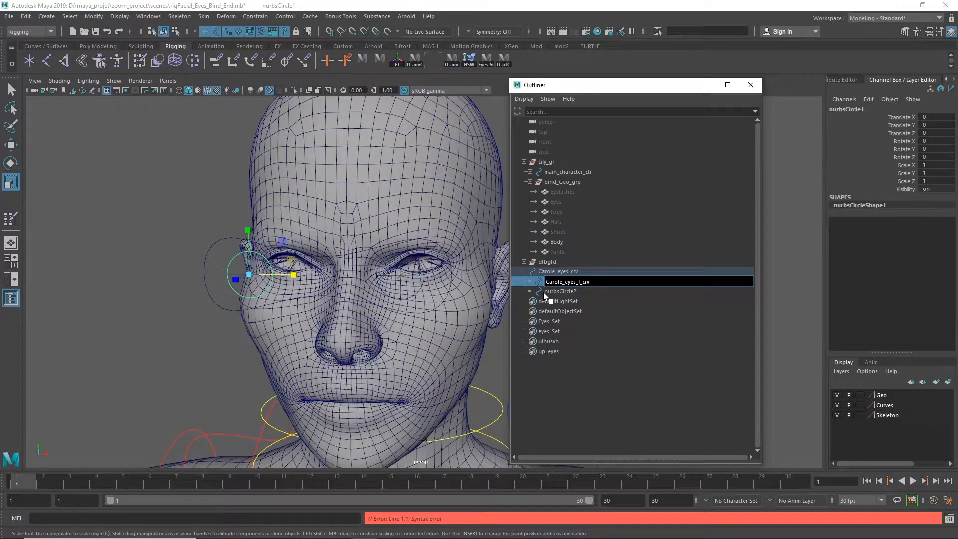
text(r)
key(BackSpace)
key(Return)
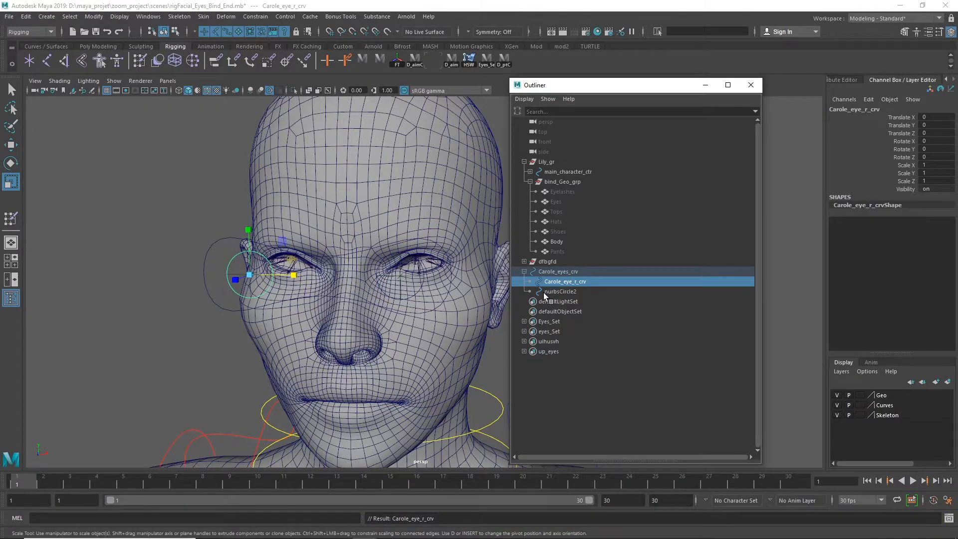
Rename nurbsCircle2 as Carole_eye_l_crv, reusing the right eye curve's name
double_click(582, 283)
key(ctrl+c)
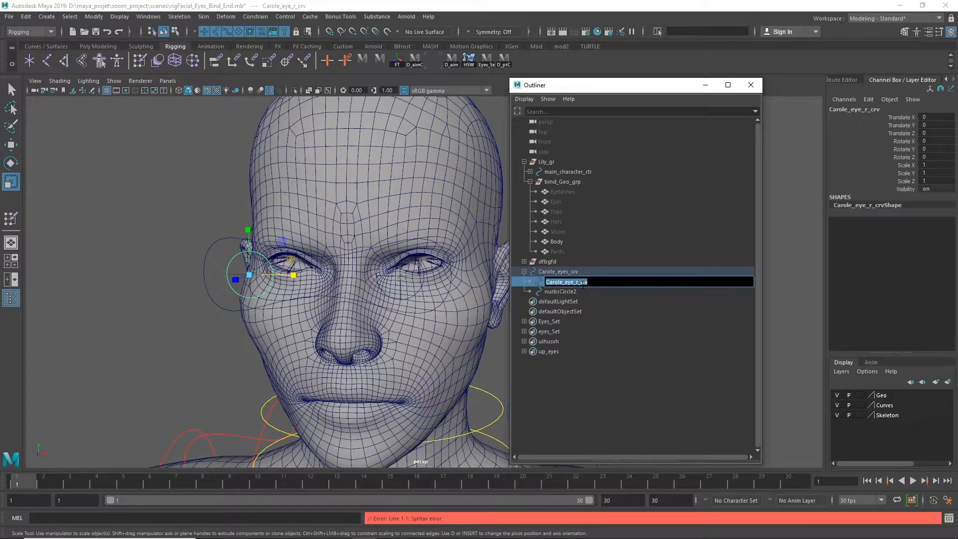
double_click(574, 292)
key(ctrl+v)
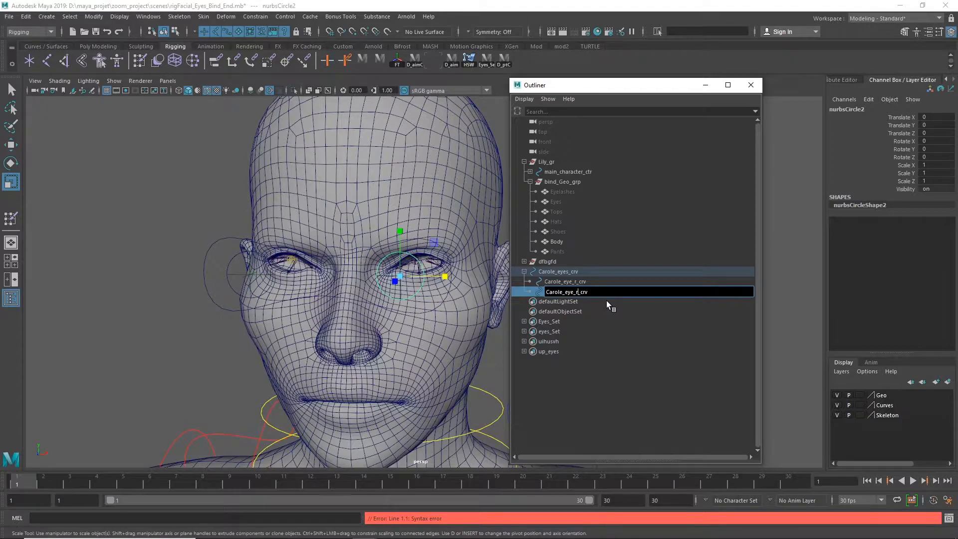
key(Return)
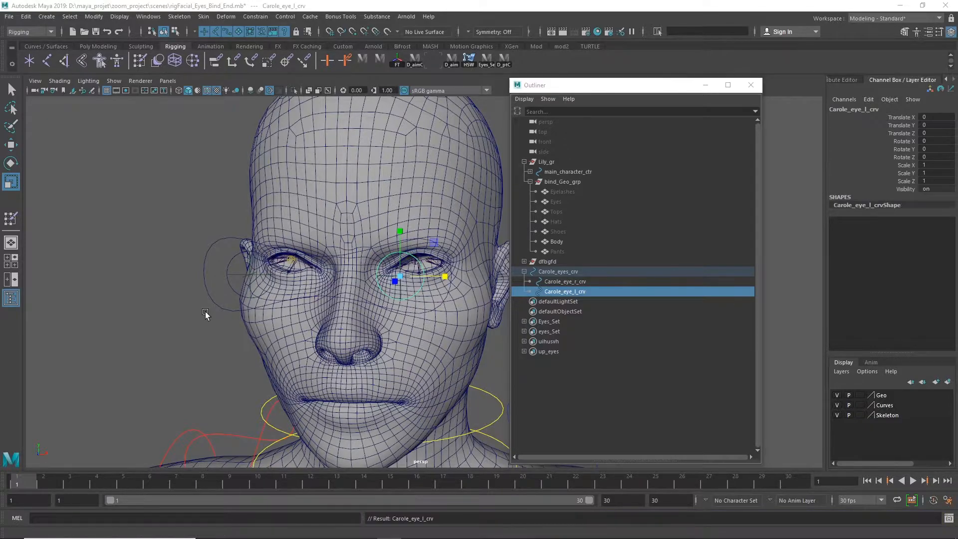
Expand the dfbgfd group and parent Carole_eye_r_loc under Carole_eye_r_crv
alt+drag(230, 341, 183, 348)
alt+right_drag(182, 348, 397, 316)
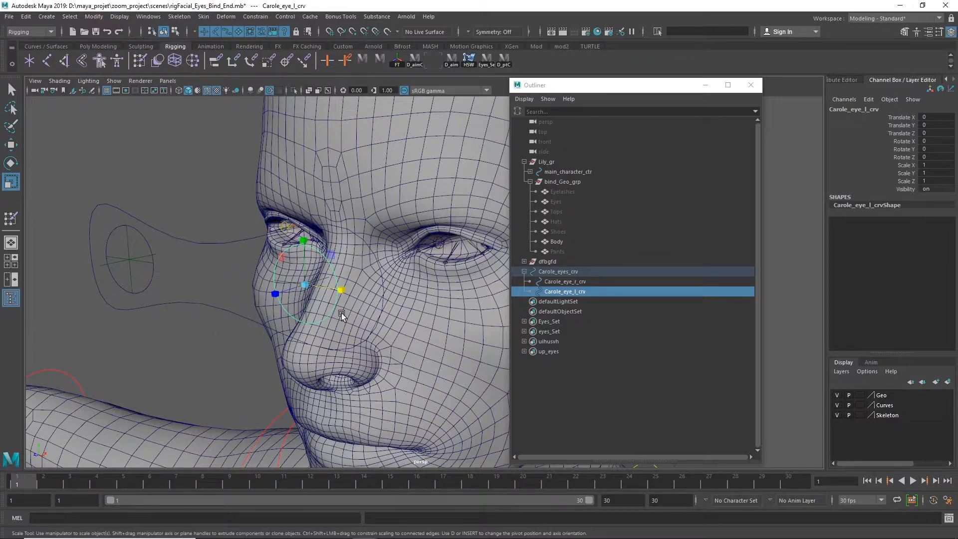
click(555, 261)
click(524, 262)
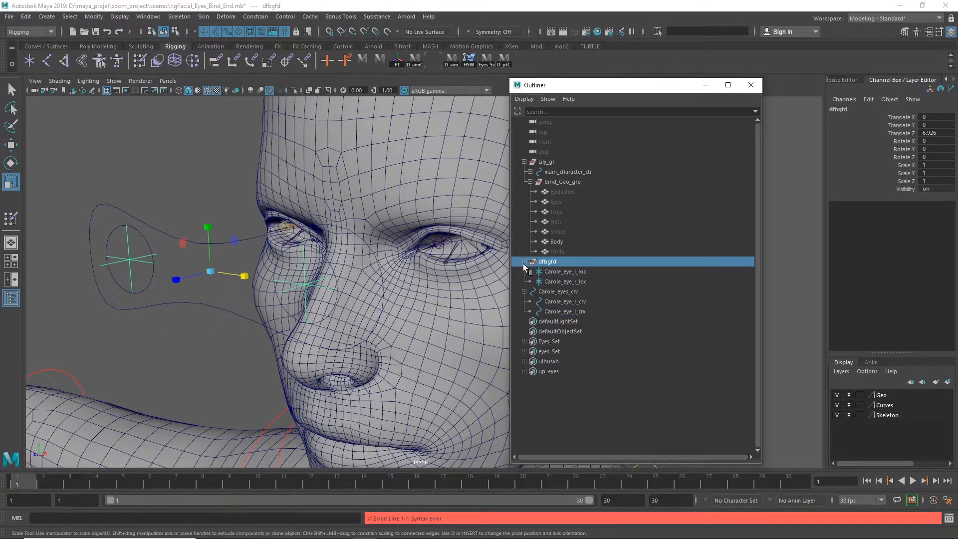
click(187, 346)
drag(137, 252, 147, 279)
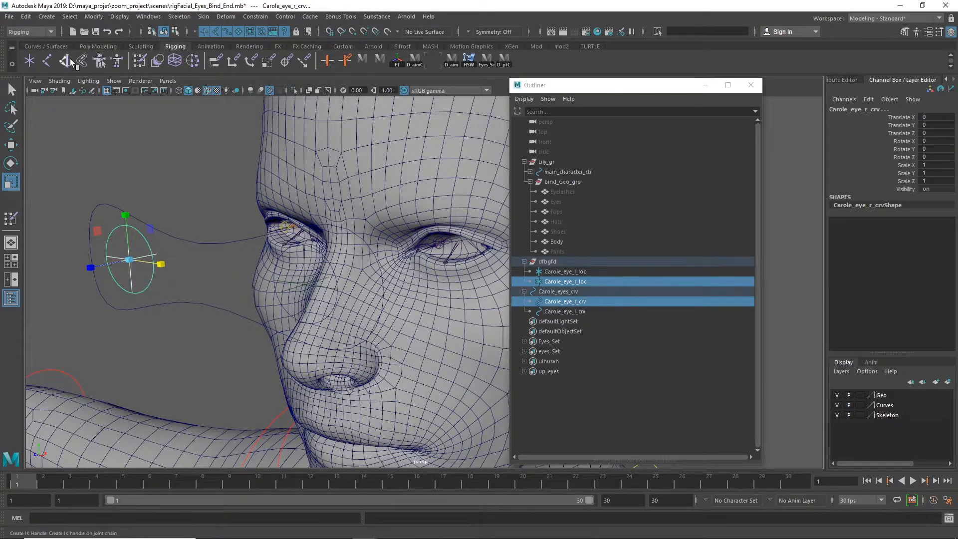
click(27, 17)
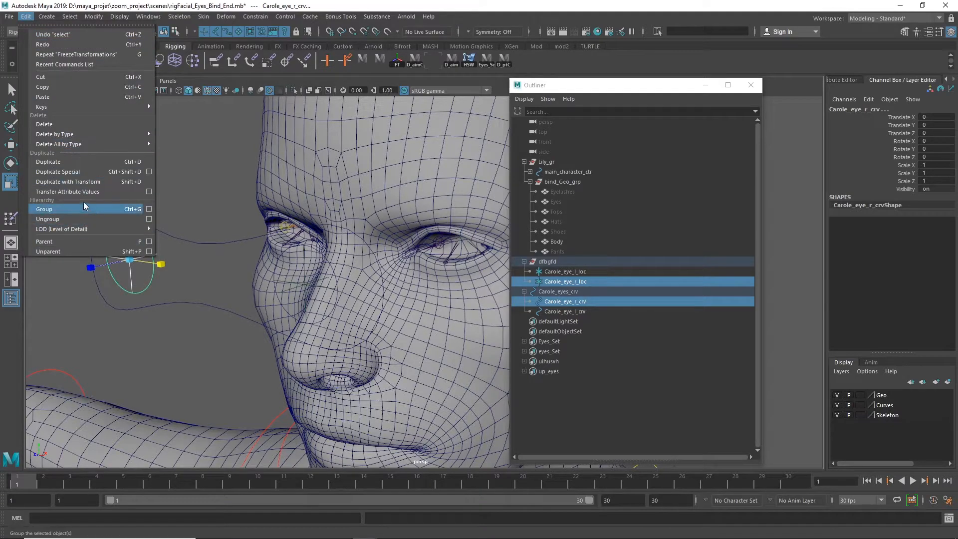
click(125, 243)
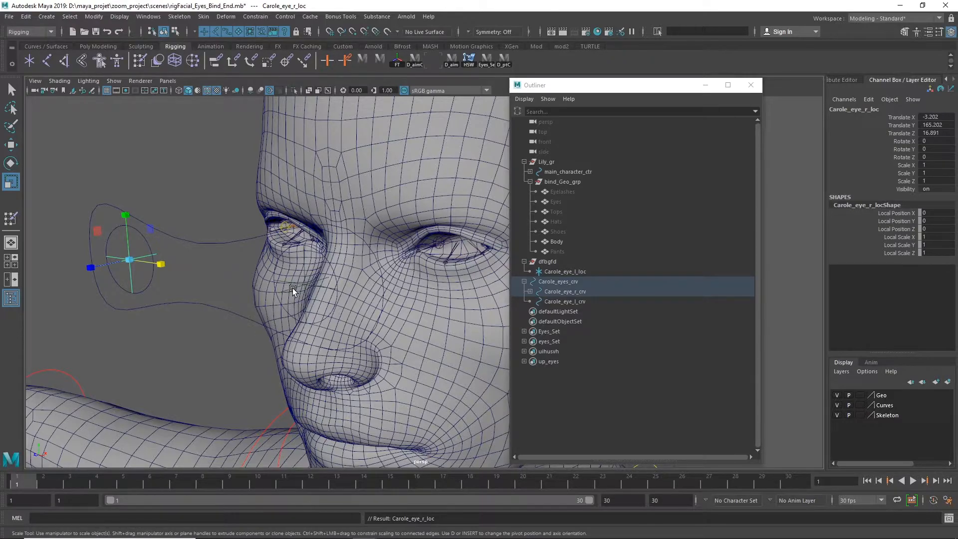
Parent Carole_eye_l_loc under Carole_eye_l_crv, and delete the emptied dfbgfd group
mouse_move(273, 298)
alt+mouse_down()
mouse_move(258, 295)
mouse_move(263, 284)
alt+mouse_up()
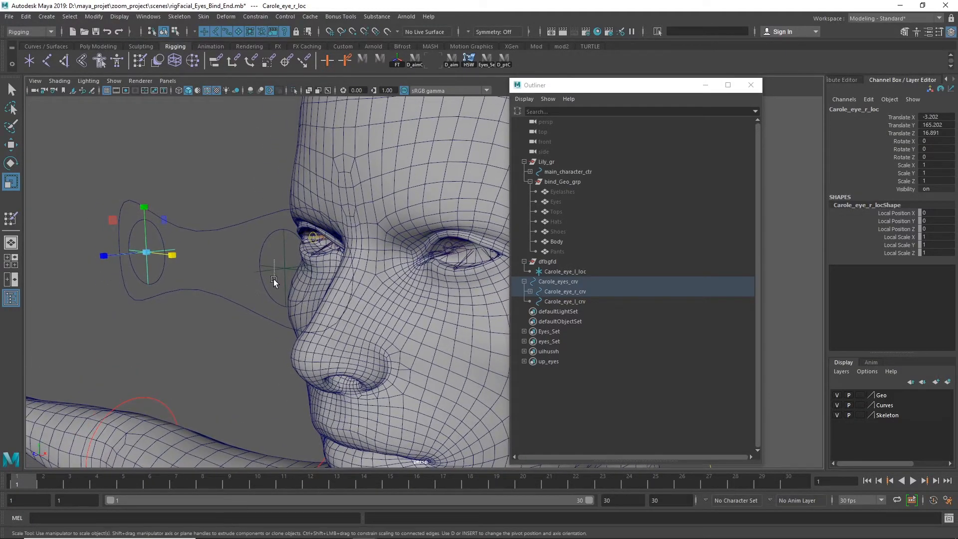
click(274, 279)
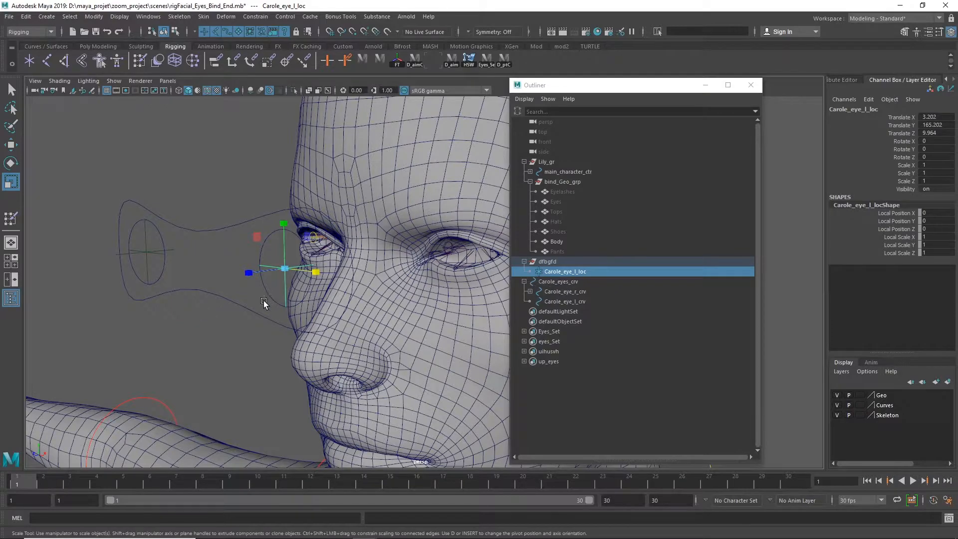
shift+click(264, 299)
key(p)
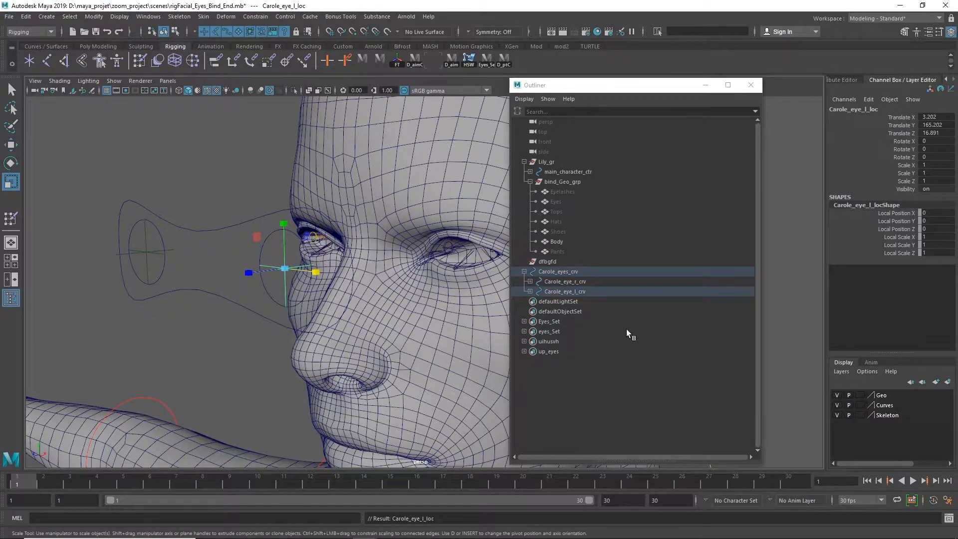
click(535, 263)
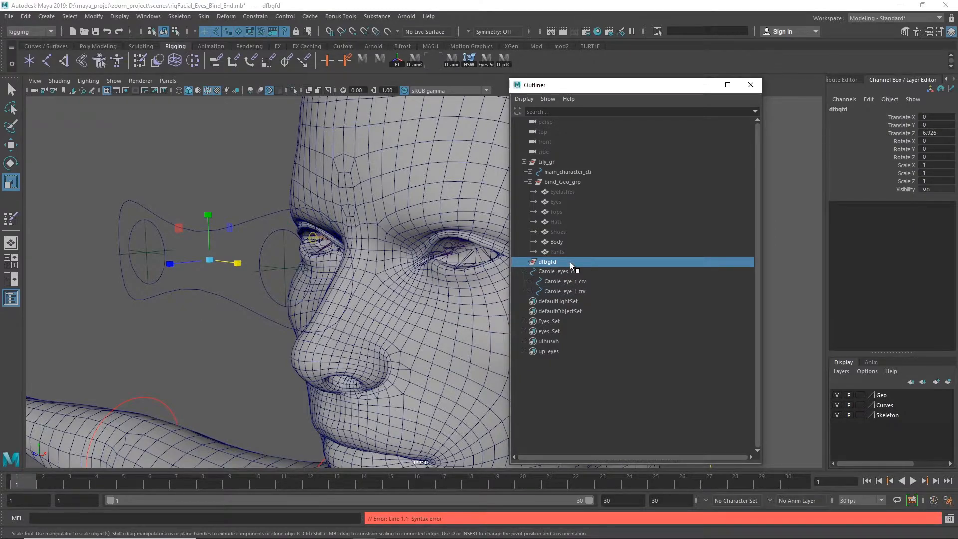
ctrl+click(547, 262)
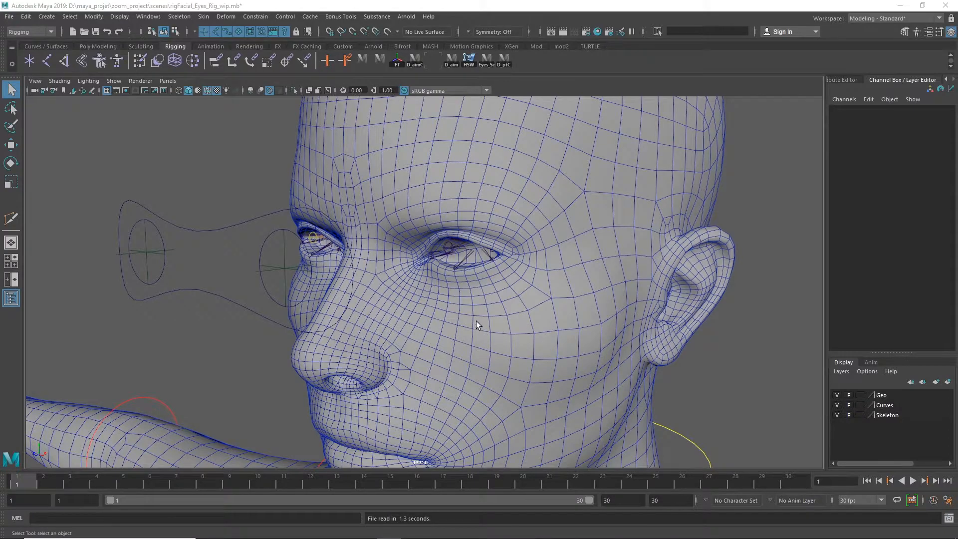
Hide the Body mesh inside Lily_gr's bind_Geo_grp and put the Outliner away
drag(957, 124, 446, 104)
click(370, 180)
click(382, 199)
click(376, 200)
click(401, 260)
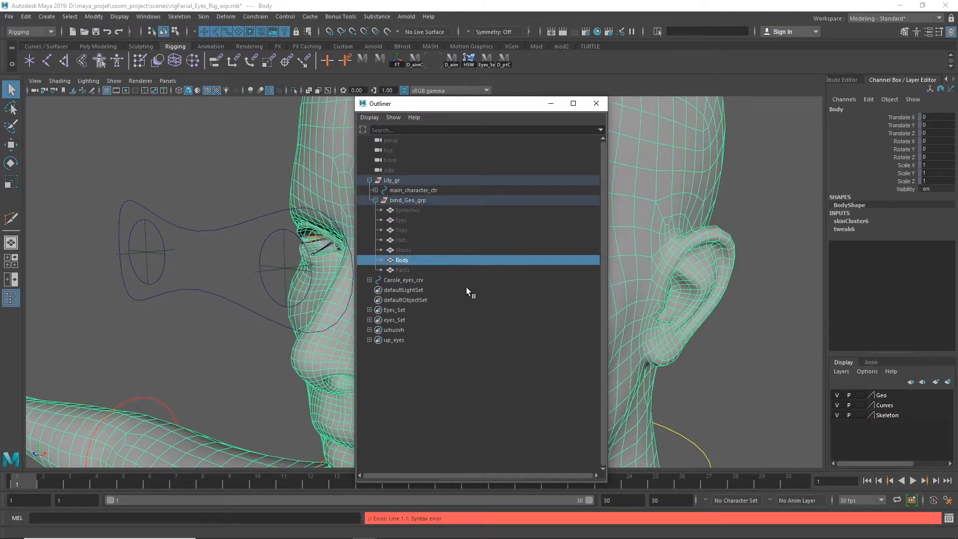
key(ctrl+h)
click(596, 103)
alt+drag(594, 109, 404, 305)
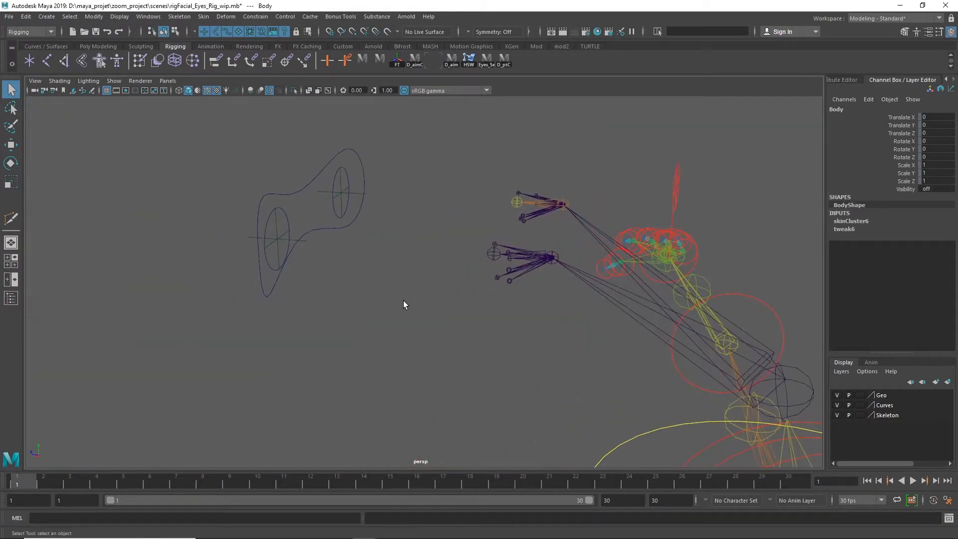
Open the Aim Constraint options and select the left eye joint aimEye_l_jnt
click(255, 18)
mouse_move(285, 106)
click(351, 82)
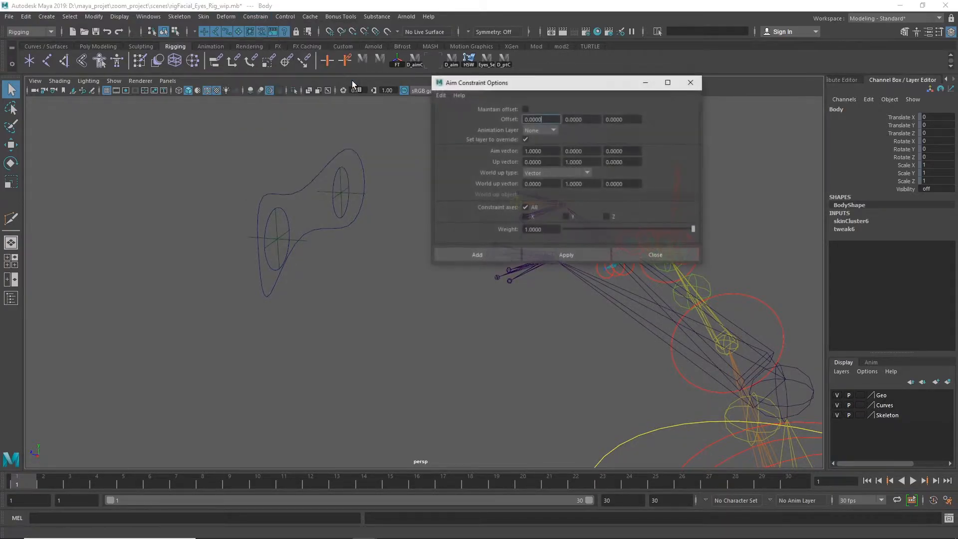
alt+right_drag(409, 259, 534, 368)
alt+middle_drag(534, 368, 358, 494)
alt+right_drag(419, 418, 564, 395)
alt+middle_drag(419, 440, 376, 328)
alt+right_drag(375, 329, 617, 322)
drag(263, 339, 269, 341)
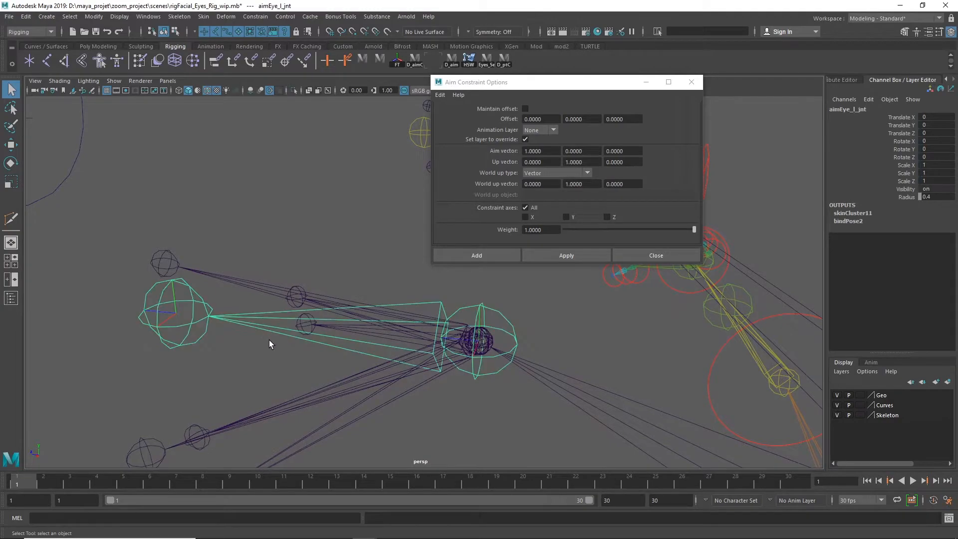
Examine which local axis of aimEye_l_jnt points towards the eye control curves
alt+right_drag(478, 412, 648, 385)
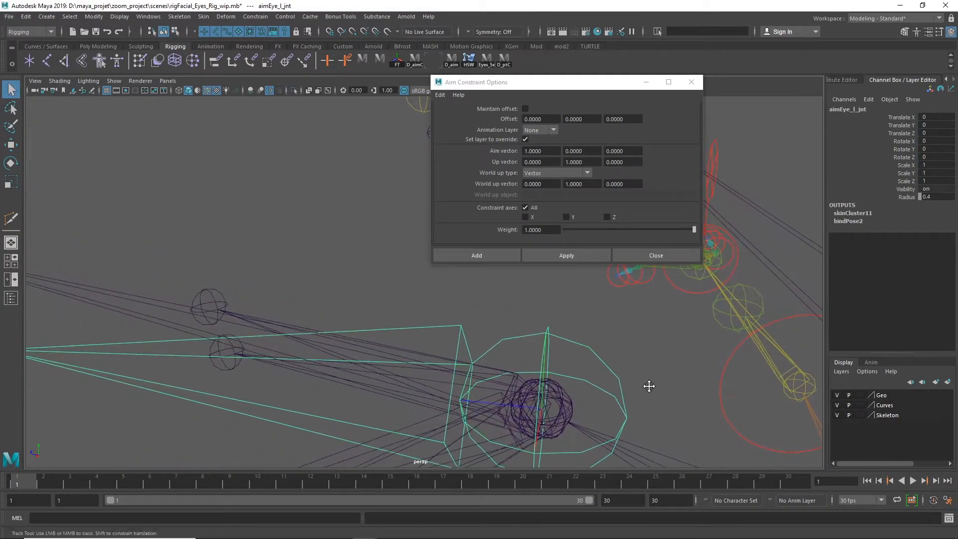
alt+middle_drag(649, 385, 532, 338)
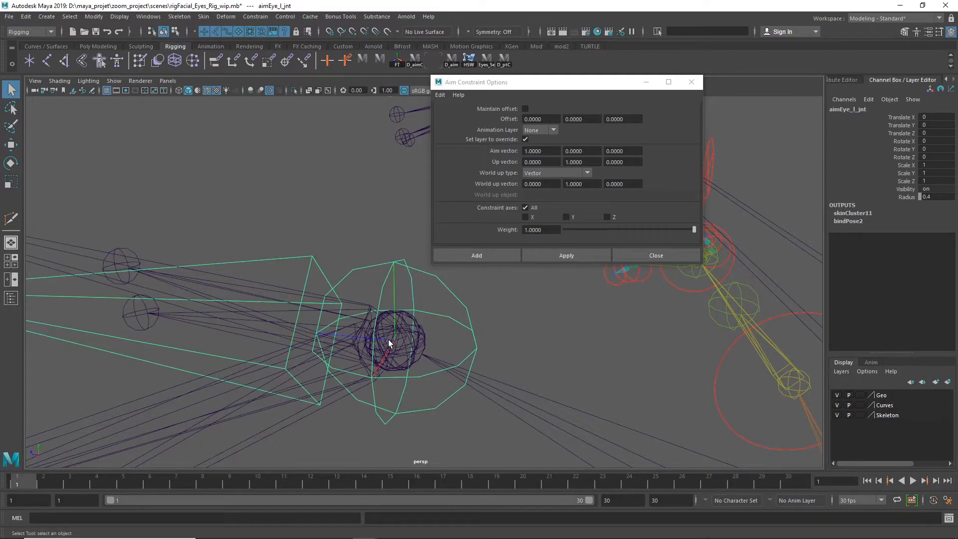
alt+right_drag(469, 352, 349, 330)
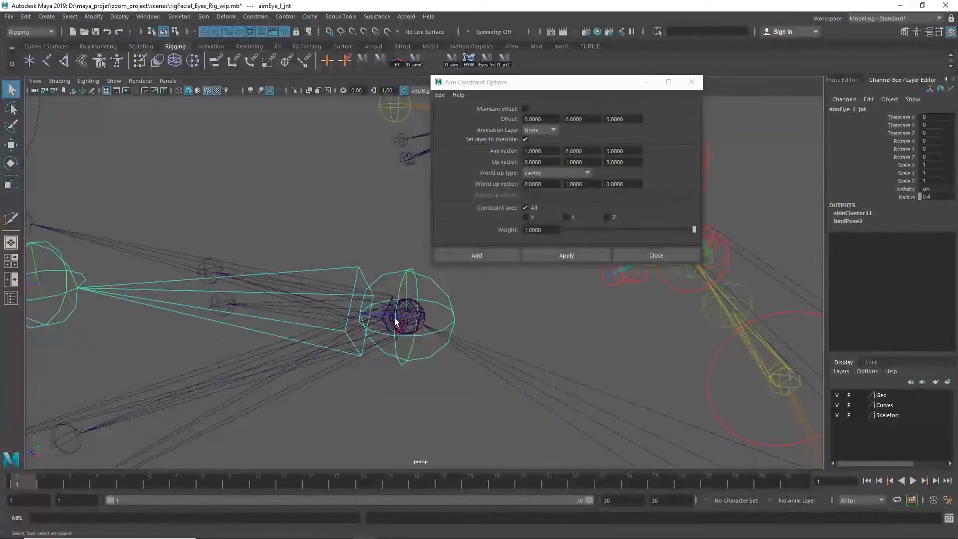
alt+middle_drag(197, 324, 396, 352)
alt+right_drag(349, 352, 55, 316)
alt+right_drag(238, 320, 2, 314)
alt+middle_drag(39, 277, 77, 287)
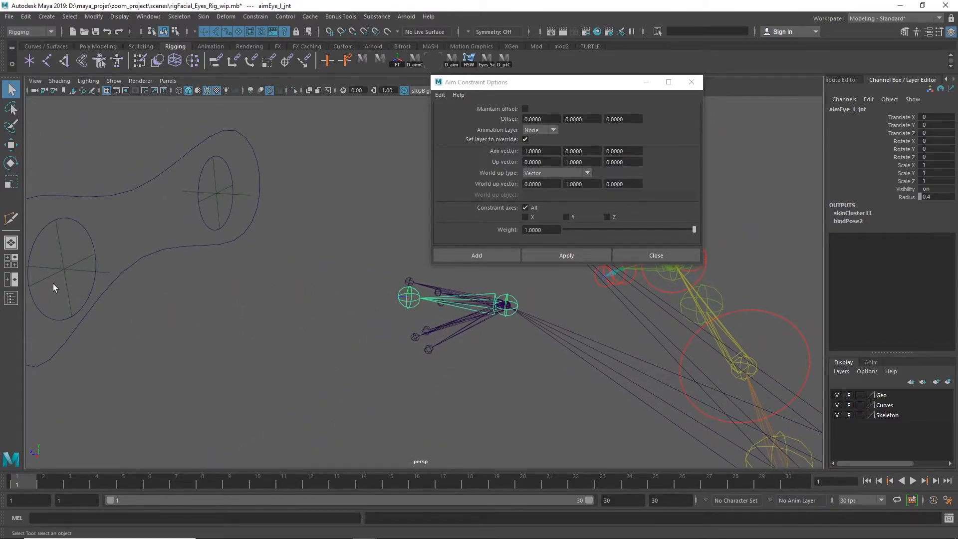
alt+right_drag(623, 325, 667, 353)
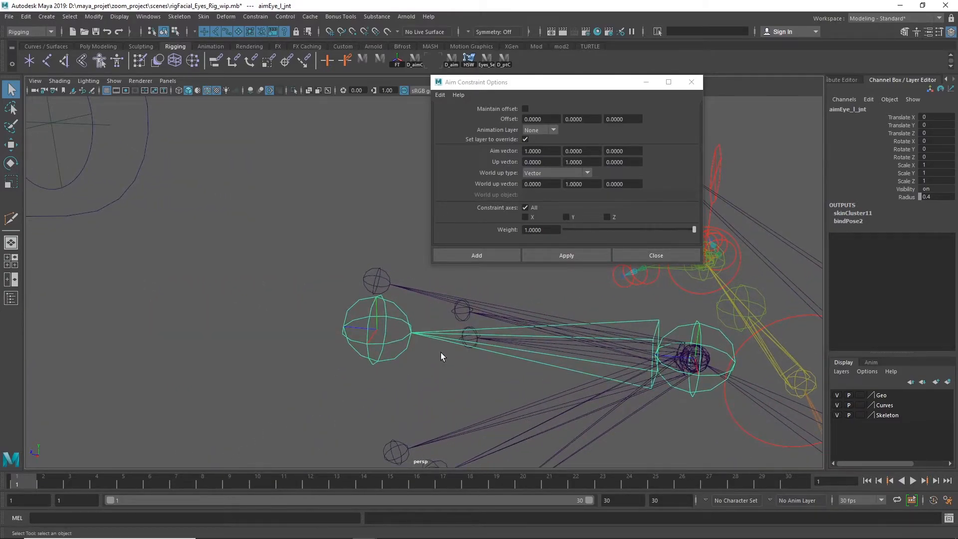
Set the aim constraint's aim vector to 0, 0, 1
click(544, 151)
text(0)
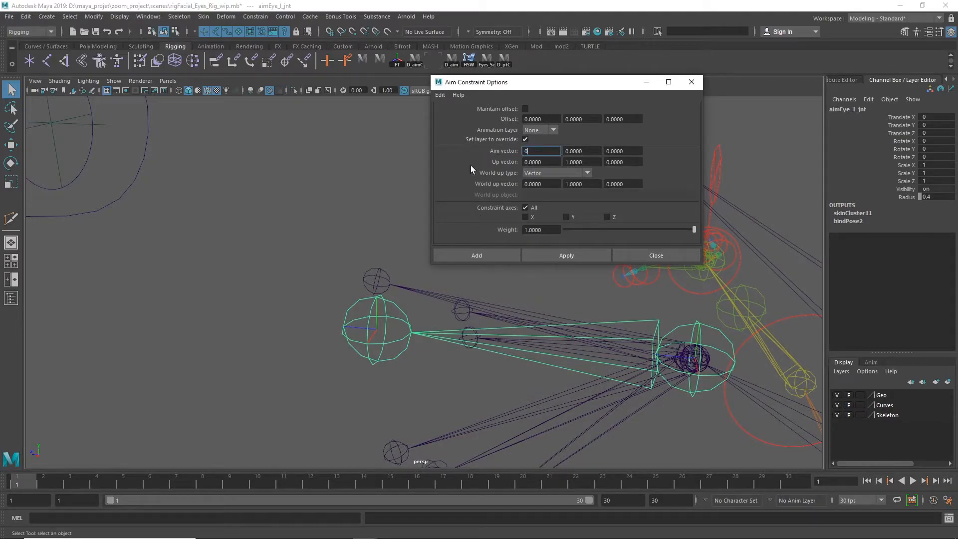
key(Tab)
key(Tab)
text(1)
key(Return)
Check the upward local axis of aimEye_l_jnt against the aim constraint's up vector
alt+right_drag(548, 335, 527, 330)
alt+middle_drag(510, 327, 283, 332)
alt+right_drag(372, 329, 538, 346)
alt+drag(538, 345, 482, 336)
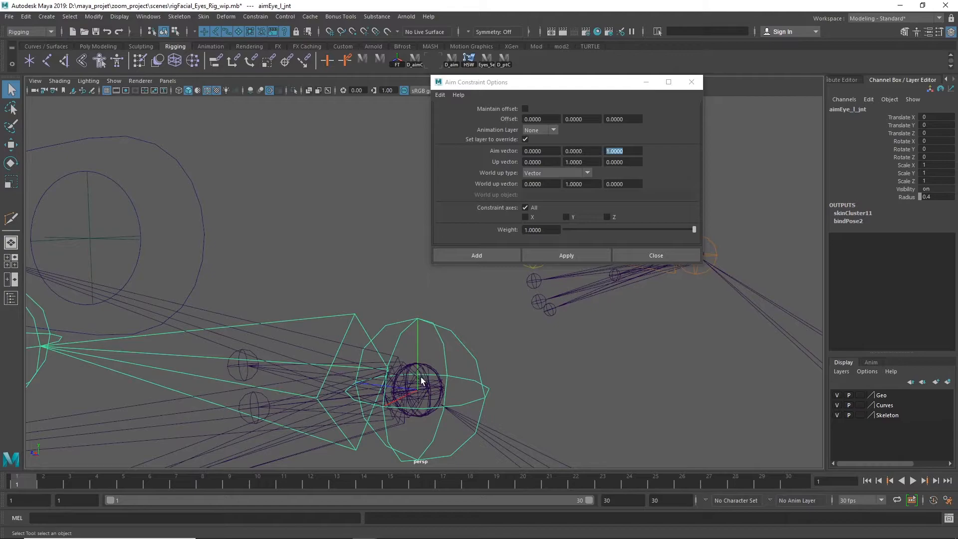
click(543, 163)
click(582, 161)
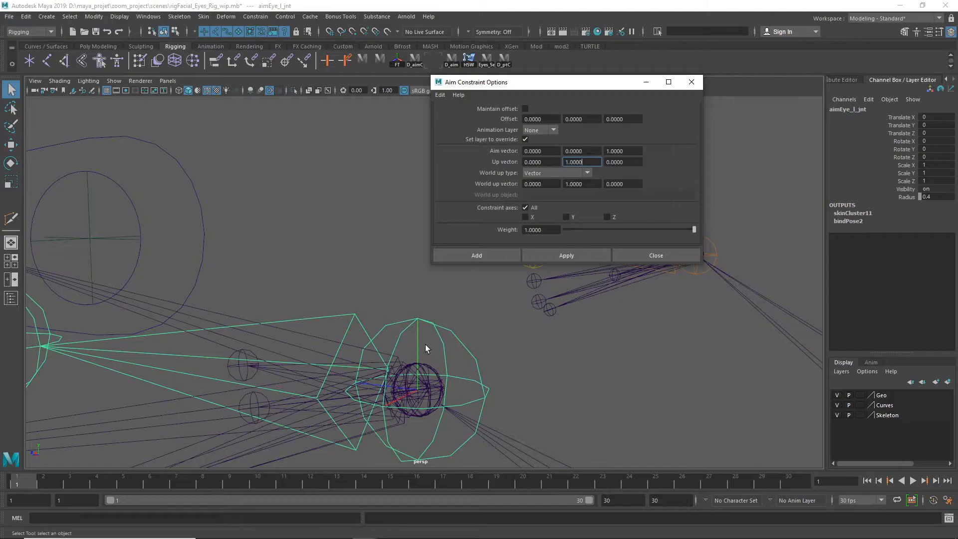
Set the aim constraint's world up type to Object rotation up
click(538, 175)
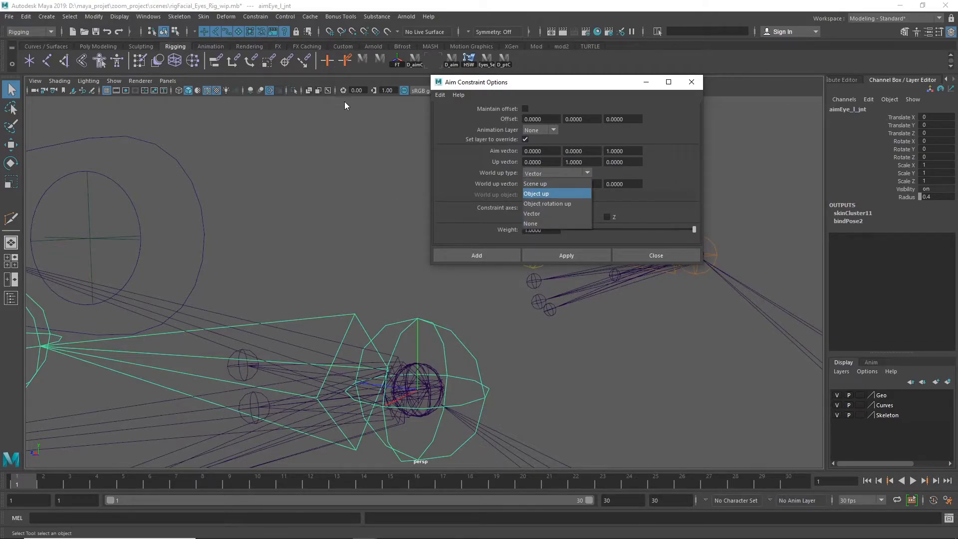
alt+right_drag(450, 357, 82, 312)
alt+right_drag(450, 326, 249, 310)
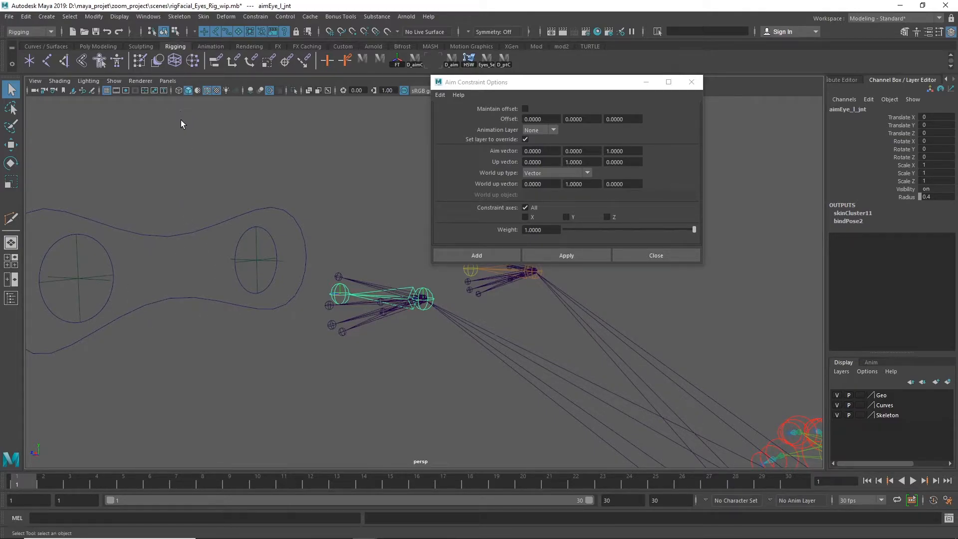
alt+right_drag(250, 331, 582, 278)
click(545, 175)
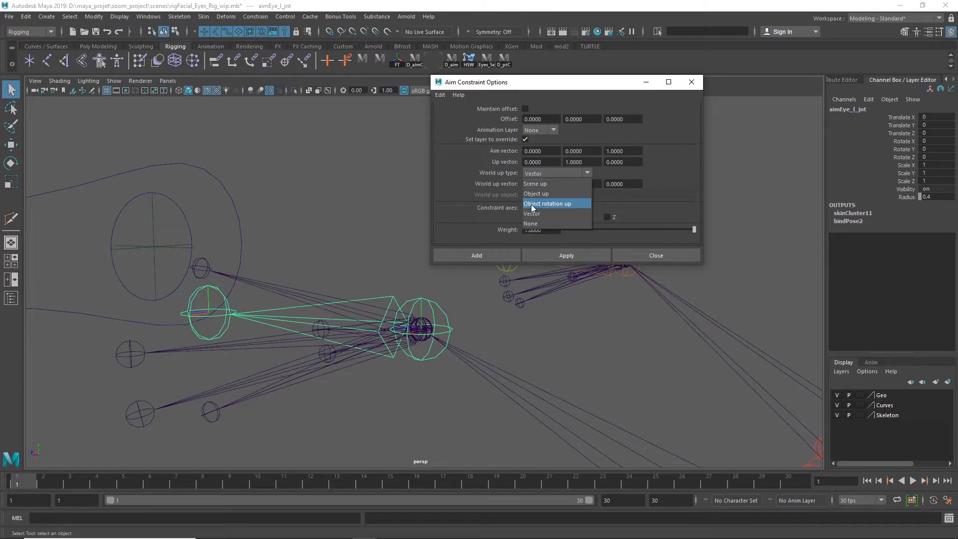
click(551, 204)
Select the head joint, copy its name and enter ctr_head as the constraint's world up object
alt+middle_drag(640, 319, 325, 257)
scroll(351, 302, down, 6)
scroll(509, 326, up, 1)
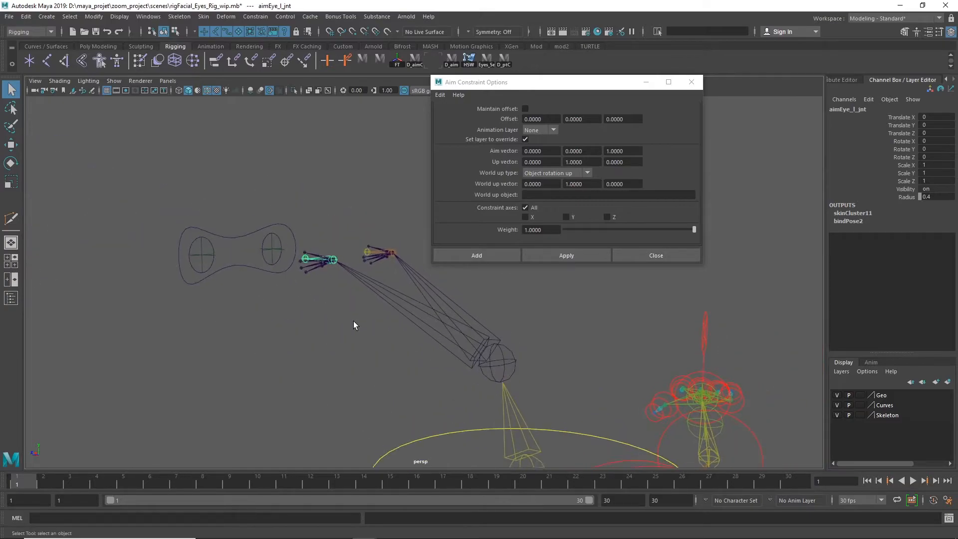
drag(524, 375, 558, 368)
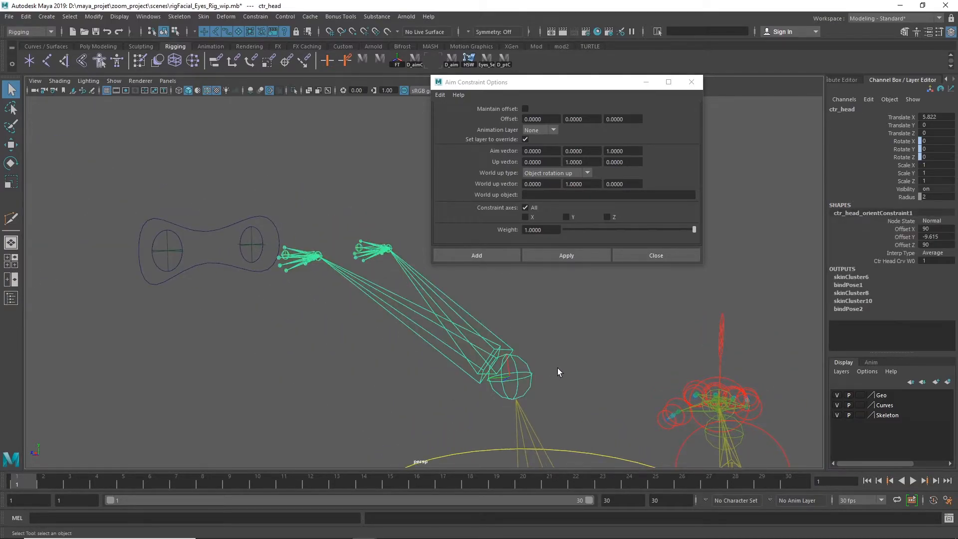
key(w)
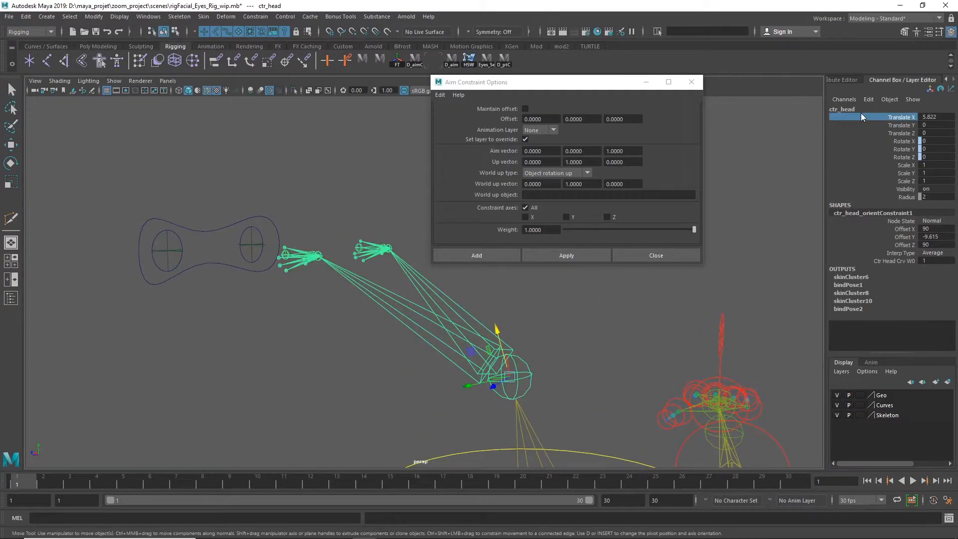
double_click(862, 110)
key(ctrl+c)
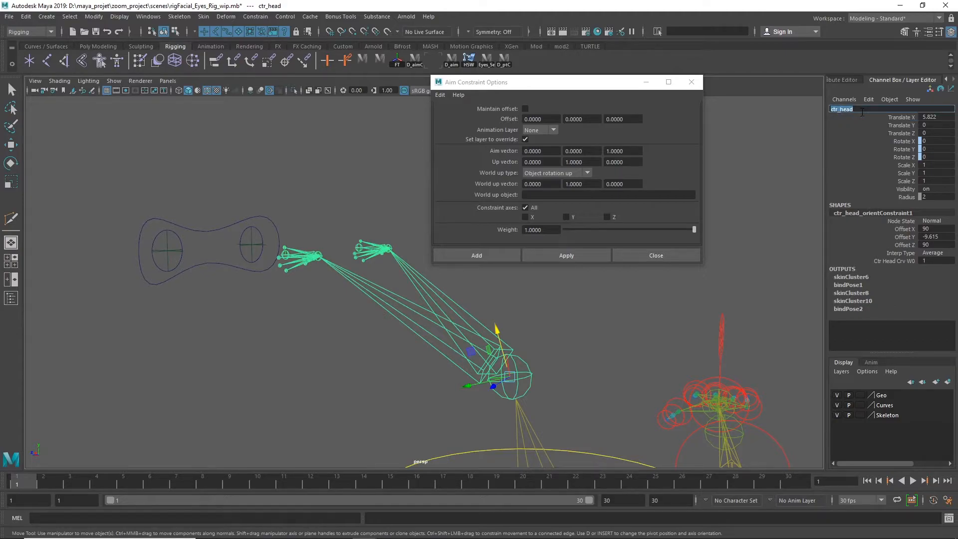
click(542, 195)
key(ctrl+v)
click(567, 352)
key(q)
Compare the local axes of ctr_head with those of the left eye joint to find the head's upward axis
drag(495, 390, 549, 364)
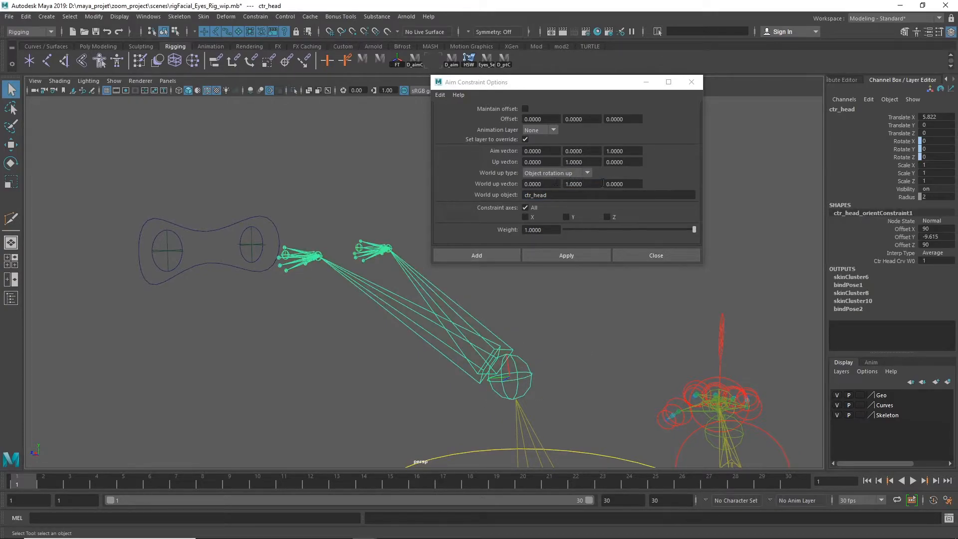
scroll(507, 368, up, 10)
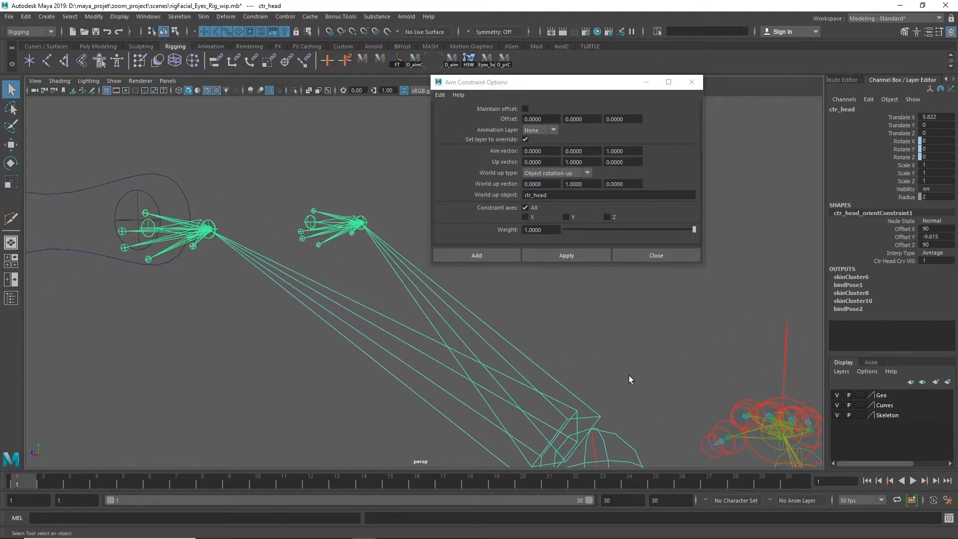
scroll(491, 328, up, 3)
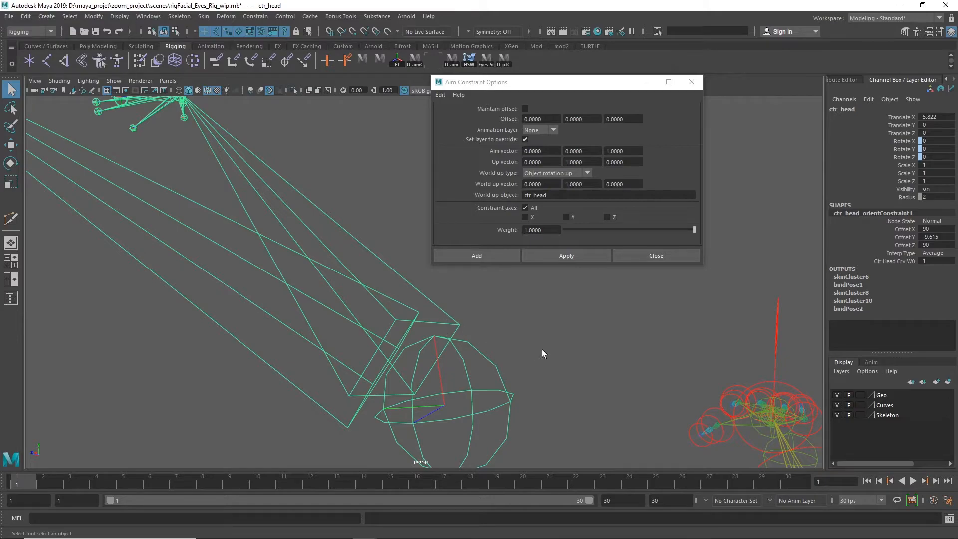
scroll(531, 348, down, 12)
alt+right_drag(658, 348, 691, 350)
alt+middle_drag(329, 387, 399, 280)
alt+right_drag(162, 307, 415, 285)
alt+middle_drag(240, 311, 391, 306)
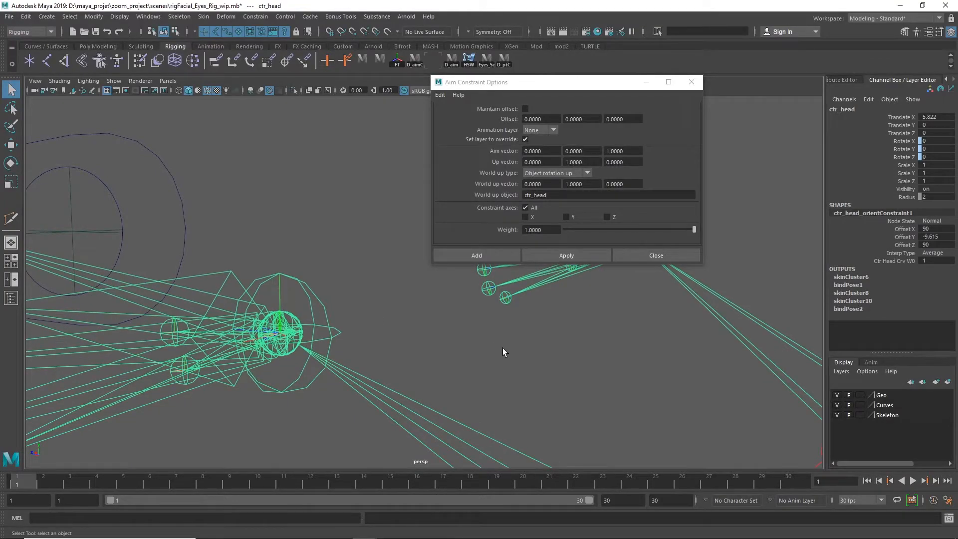
alt+right_drag(503, 350, 475, 358)
alt+middle_drag(475, 358, 180, 277)
alt+right_drag(370, 319, 220, 323)
alt+middle_drag(464, 338, 267, 218)
alt+drag(396, 342, 426, 338)
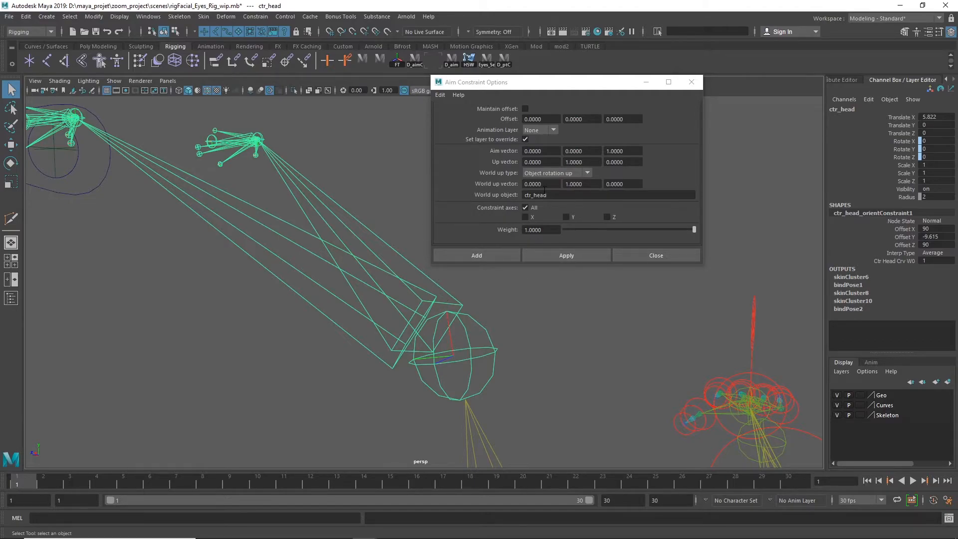
Set the aim constraint's world up vector to 1, 0, 0
drag(545, 184, 472, 183)
text(1)
key(Tab)
text(0)
key(Return)
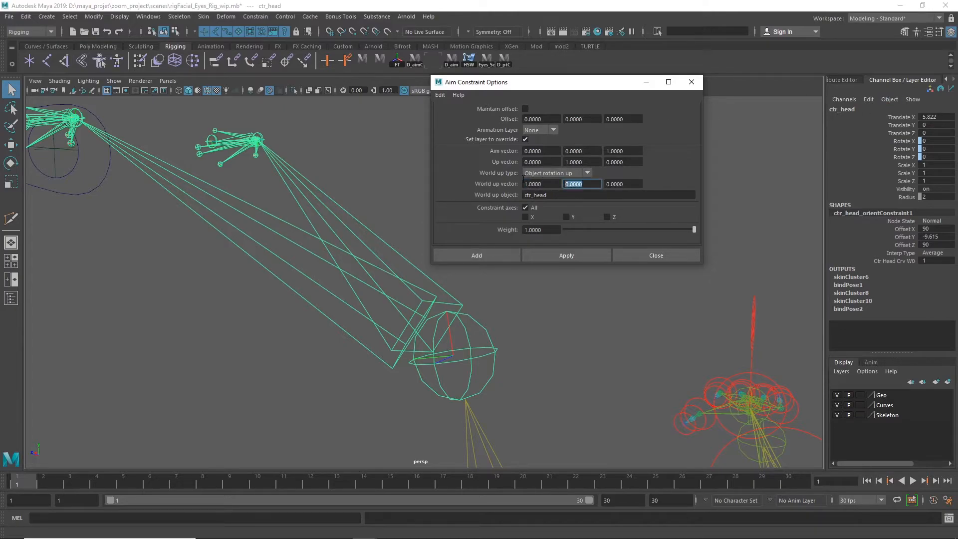
Aim-constrain aimEye_l_jnt to the left eye locator with the current constraint options, after checking the selected joint in the scene hierarchy
alt+right_drag(558, 279, 261, 281)
alt+middle_drag(261, 281, 490, 394)
alt+right_drag(490, 394, 648, 389)
alt+middle_drag(587, 359, 560, 333)
alt+right_drag(559, 342, 675, 388)
click(463, 385)
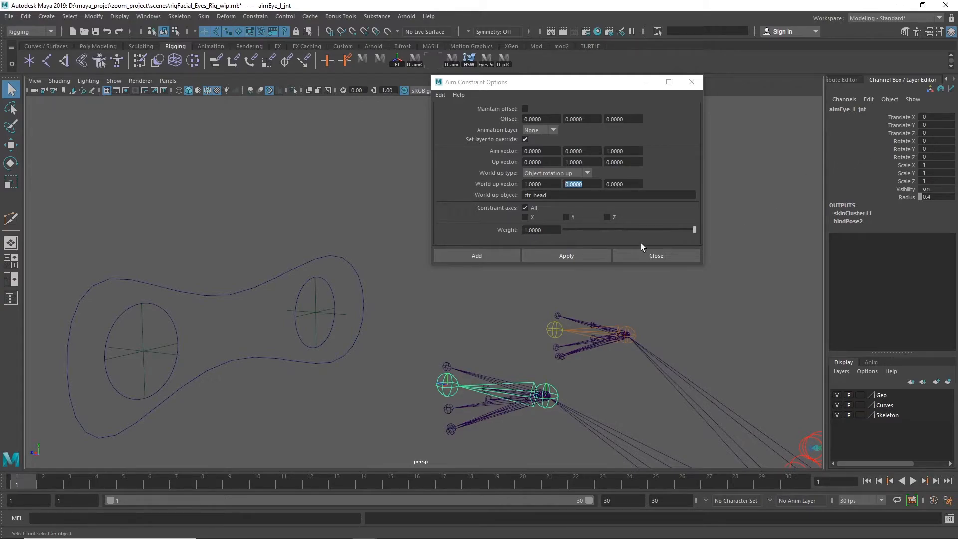
click(138, 355)
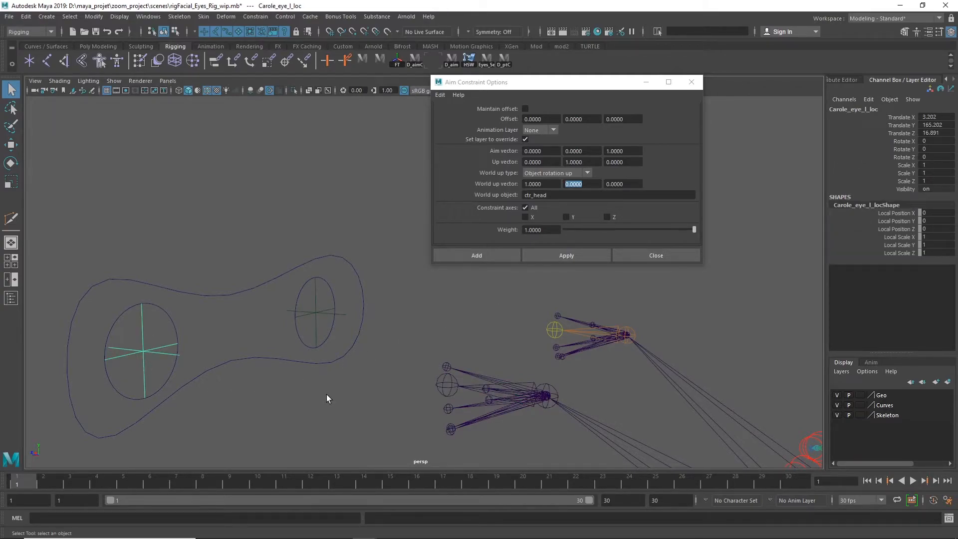
shift+click(467, 389)
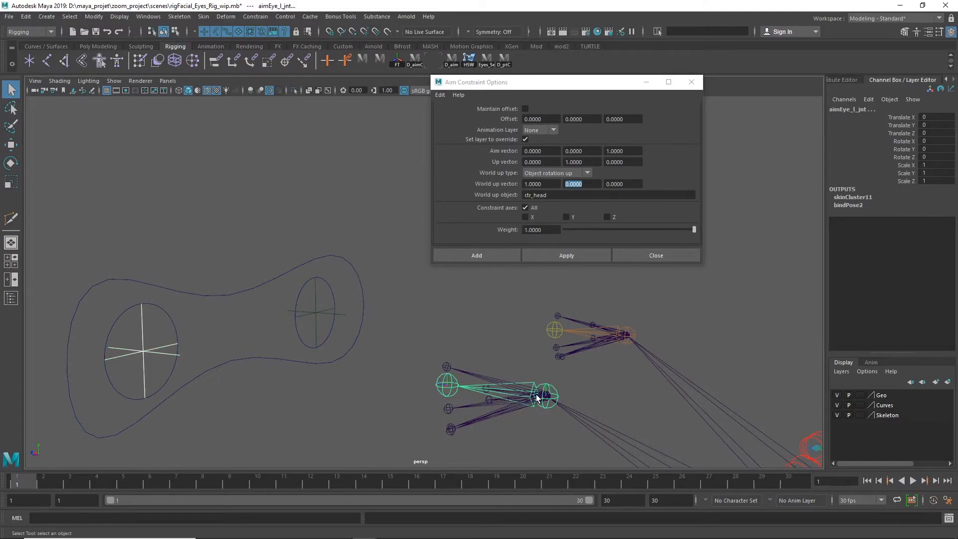
click(11, 298)
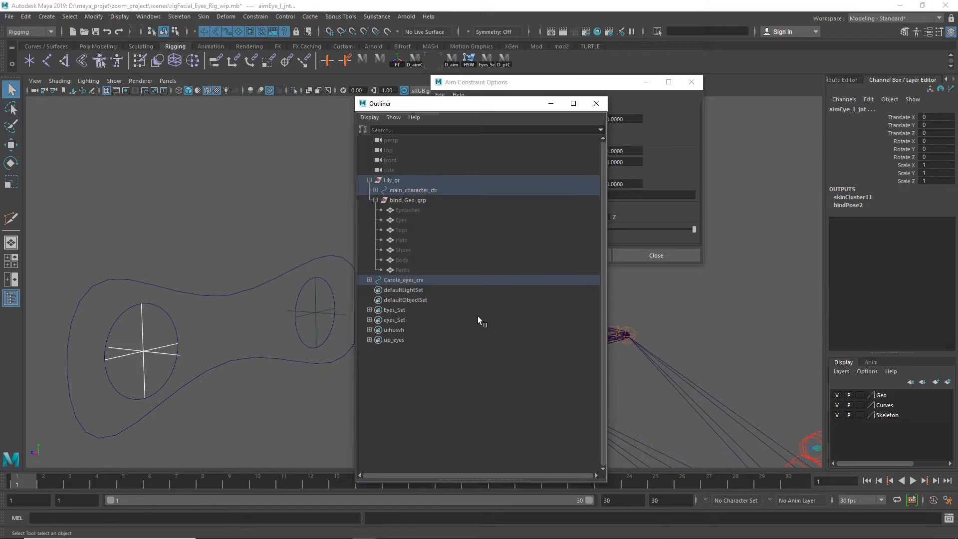
key(f)
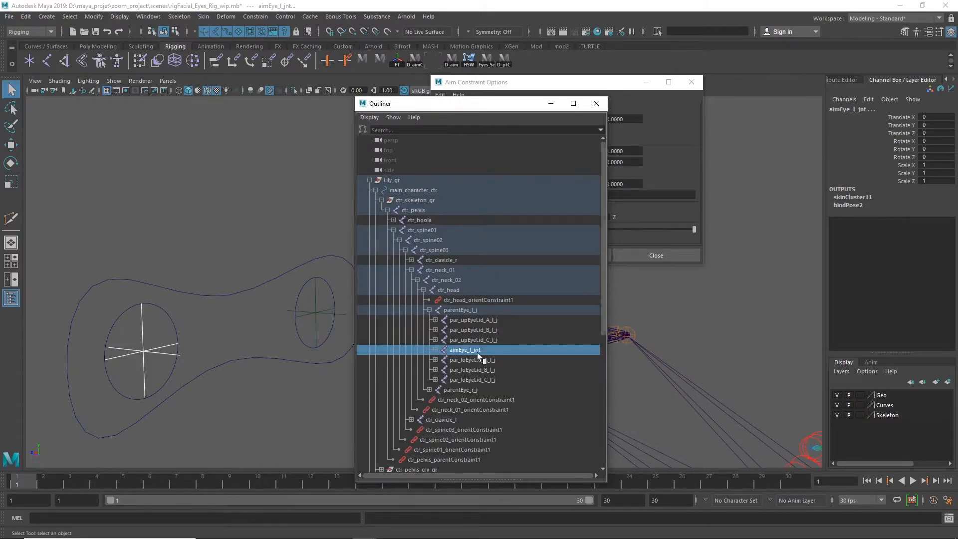
click(596, 103)
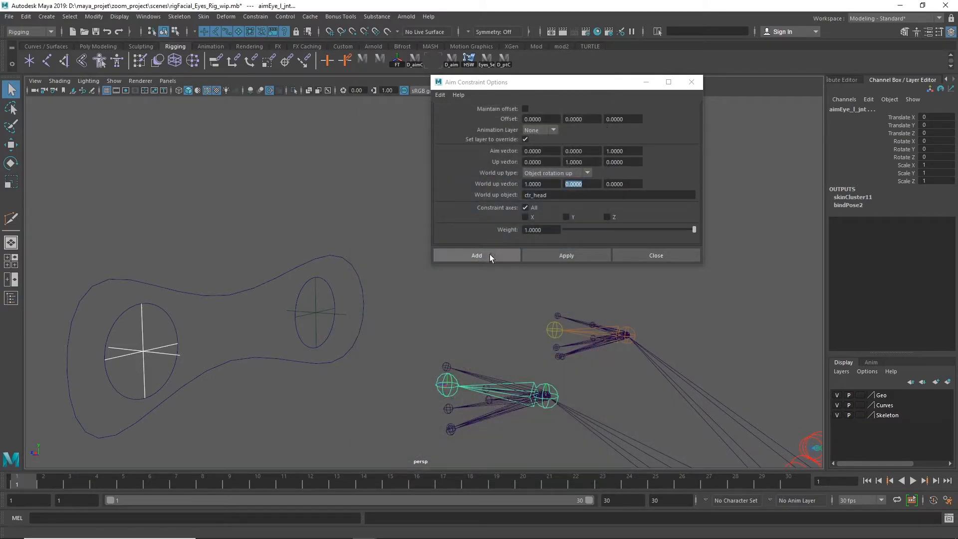
click(549, 253)
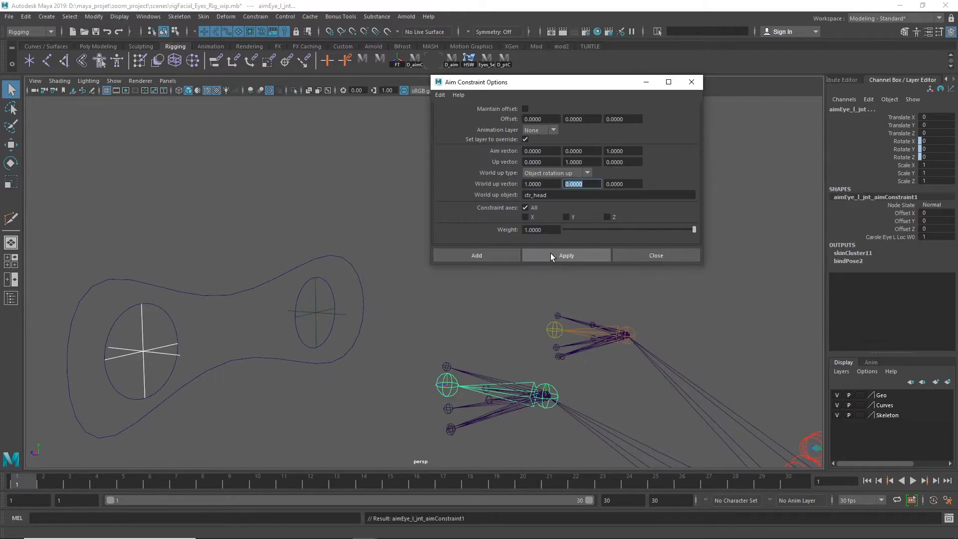
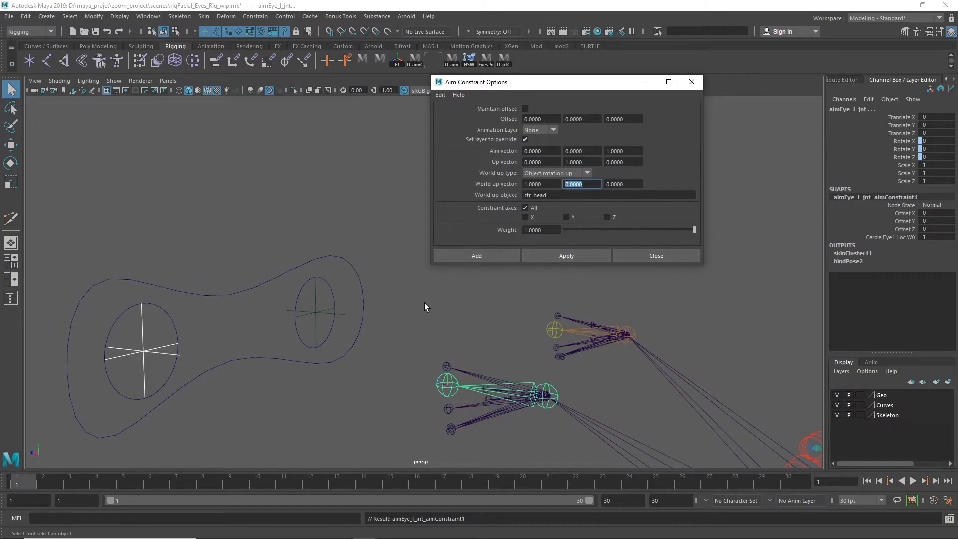
Select the right eye joint aimEye_r_jnt and examine the directions of its local axes
click(501, 318)
click(549, 330)
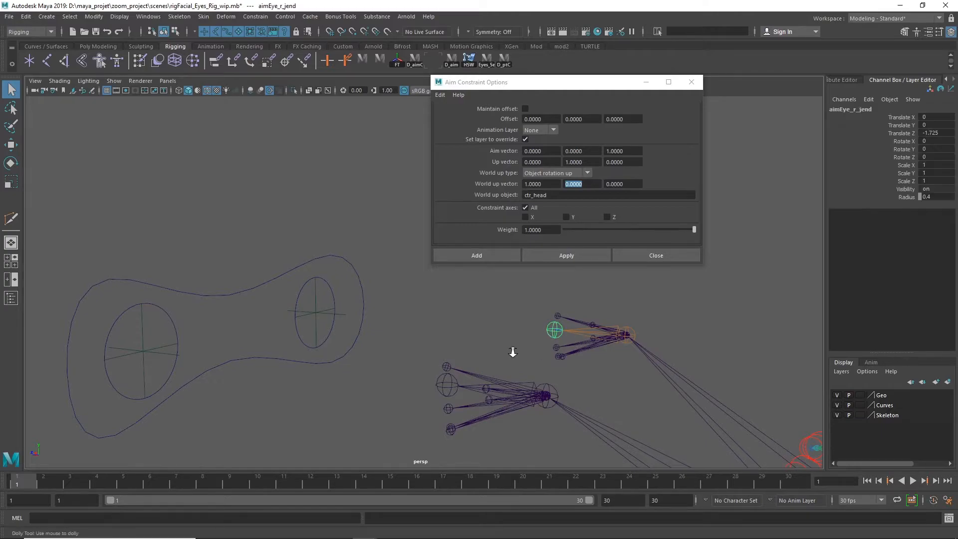
alt+right_drag(508, 348, 888, 362)
alt+middle_drag(460, 352, 254, 347)
alt+right_drag(254, 347, 904, 360)
click(523, 411)
alt+middle_drag(690, 370, 439, 268)
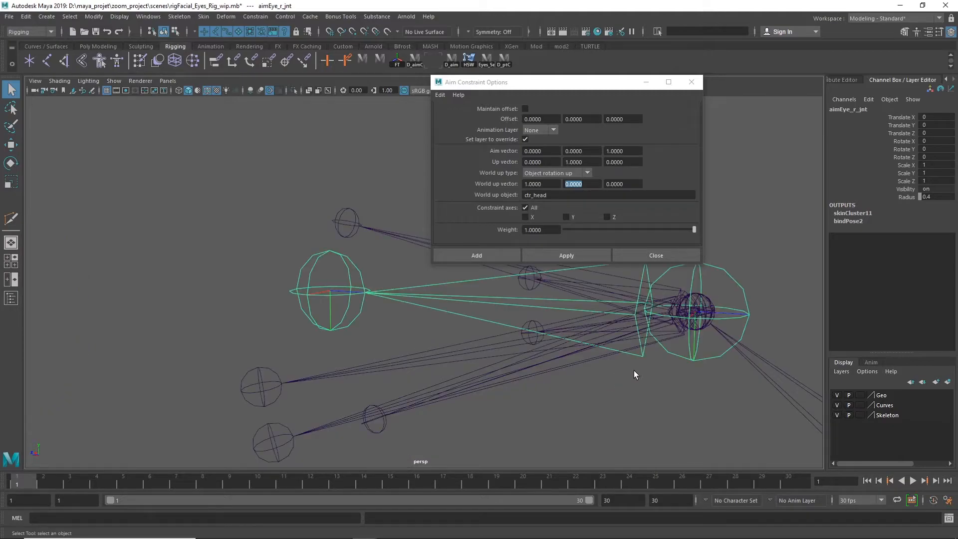
alt+middle_drag(710, 372, 520, 406)
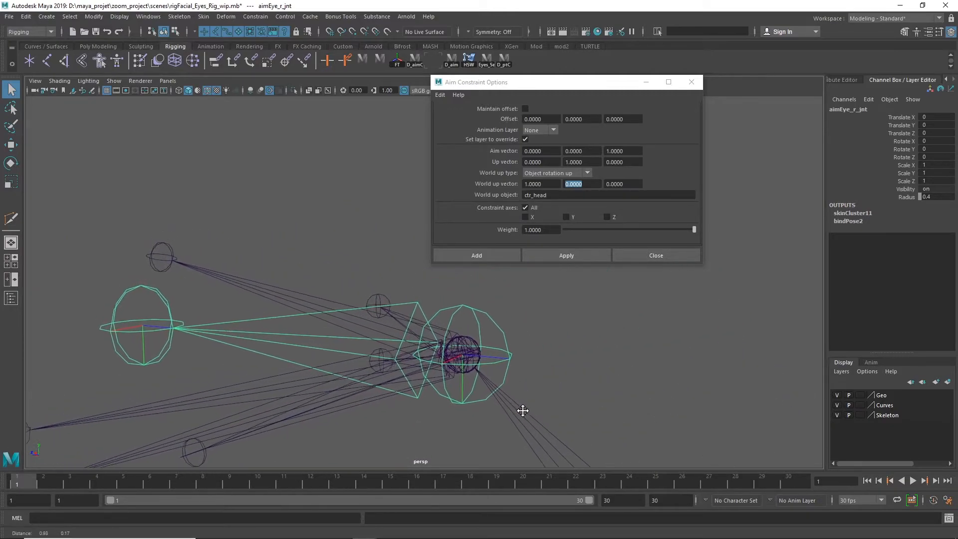
alt+right_drag(511, 353, 478, 345)
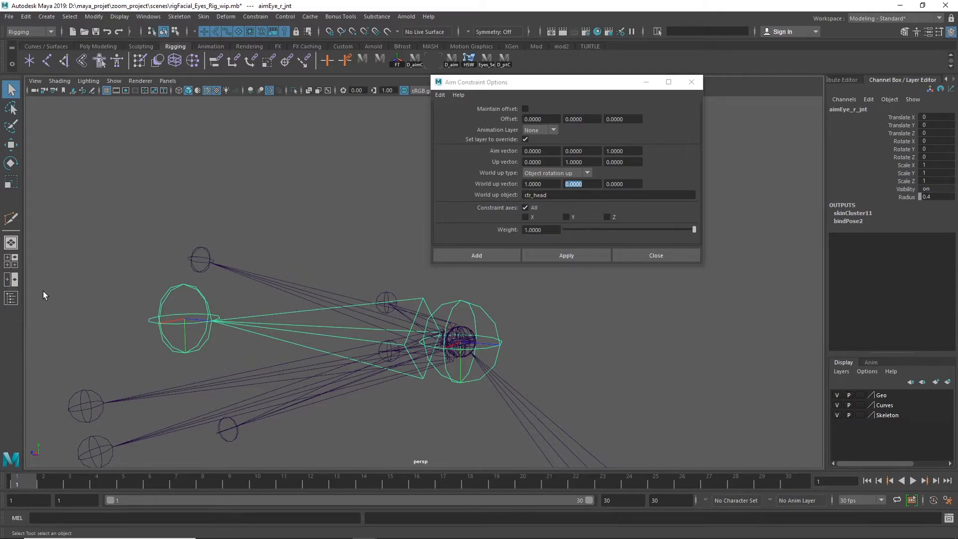
alt+right_drag(522, 372, 714, 373)
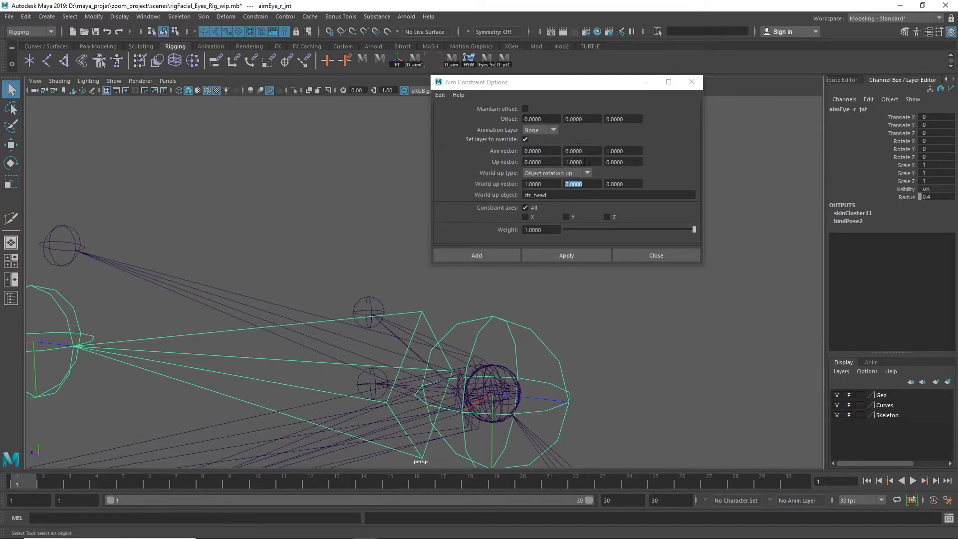
Set the aim constraint's aim vector to 0, 0, -1 and its up vector to 0, -1, 0
double_click(630, 150)
text(-1)
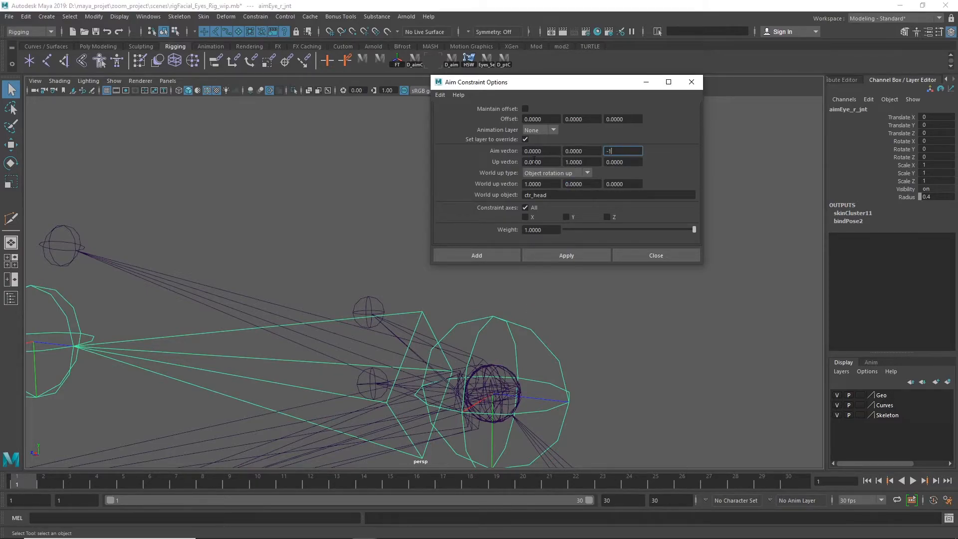
key(Return)
click(646, 358)
click(557, 361)
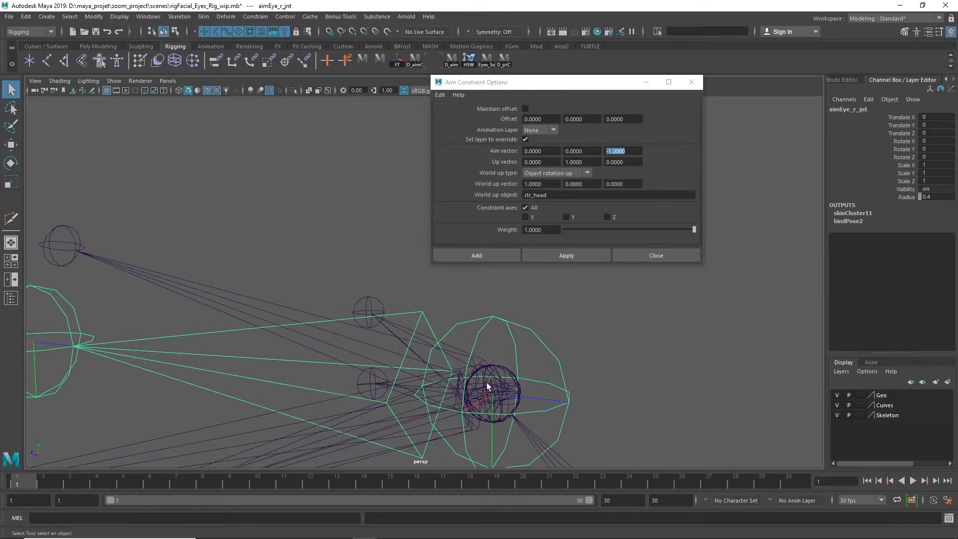
click(575, 162)
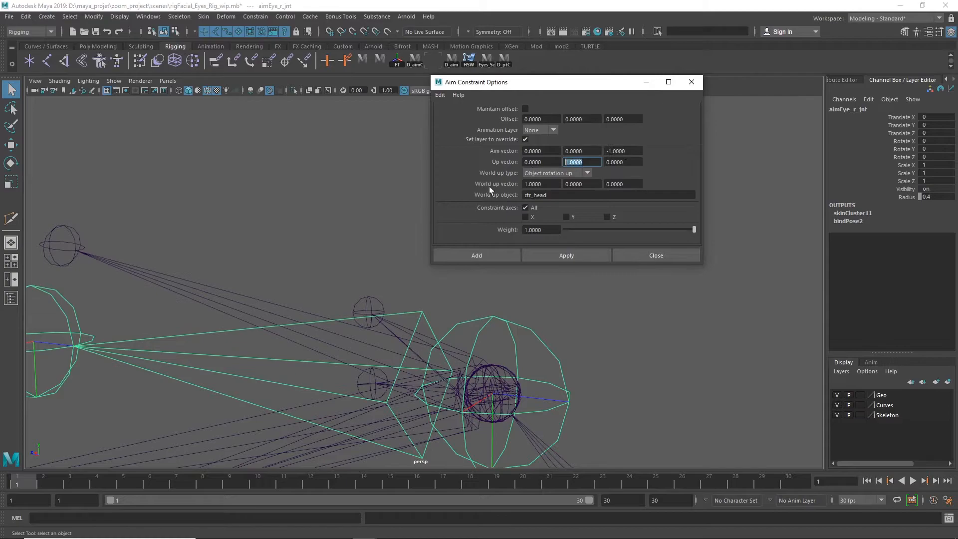
text(-1)
key(Return)
Select ctr_head and check its local axis directions against the world up vector for the right eye
alt+right_drag(683, 353, 450, 341)
alt+middle_drag(449, 341, 182, 120)
alt+right_drag(392, 322, 265, 318)
alt+middle_drag(619, 354, 482, 177)
drag(355, 324, 492, 304)
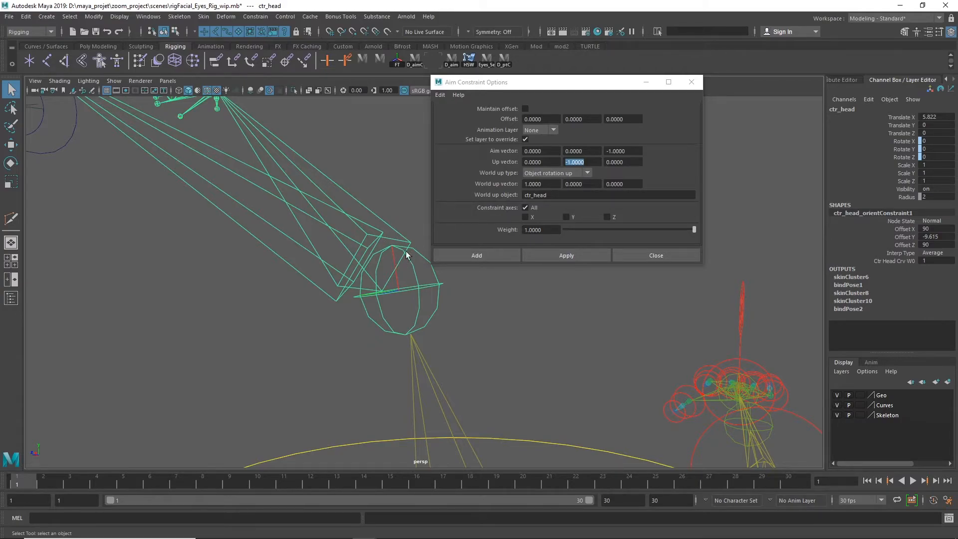
alt+right_drag(533, 371, 346, 336)
alt+middle_drag(359, 340, 548, 529)
alt+right_drag(464, 365, 624, 355)
alt+middle_drag(507, 355, 560, 263)
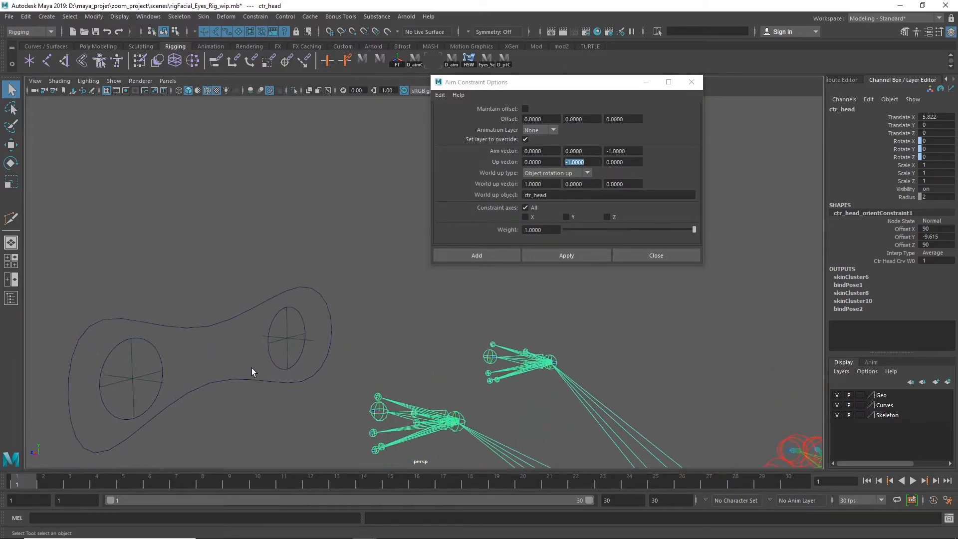
Aim-constrain aimEye_r_jnt to the right eye locator Carole_eye_r_loc with the current constraint options, and clear the selection
click(290, 333)
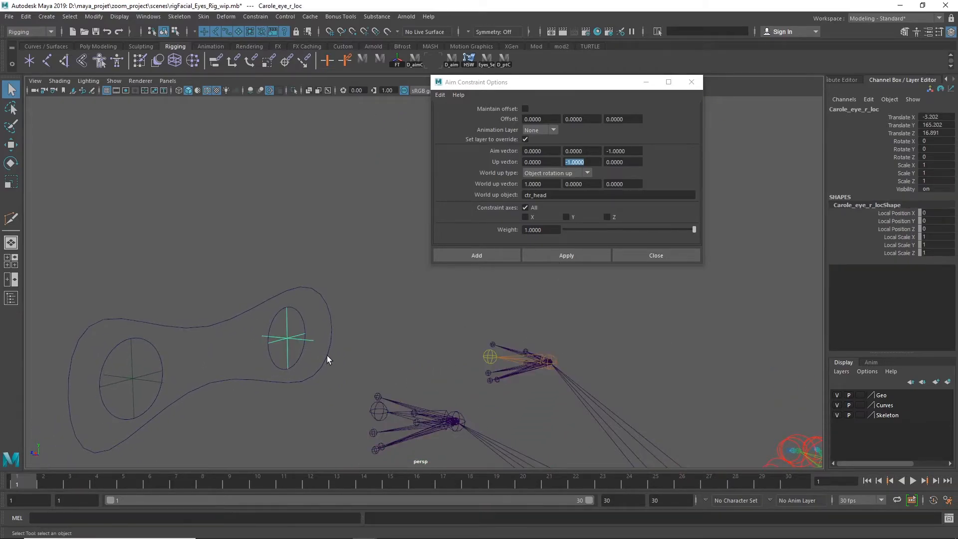
shift+click(508, 357)
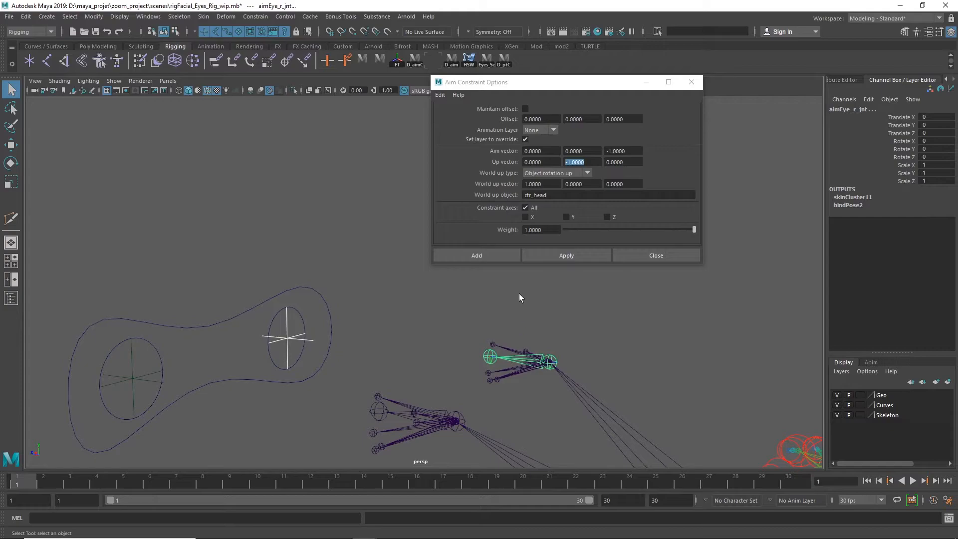
click(493, 255)
alt+right_drag(625, 281, 170, 267)
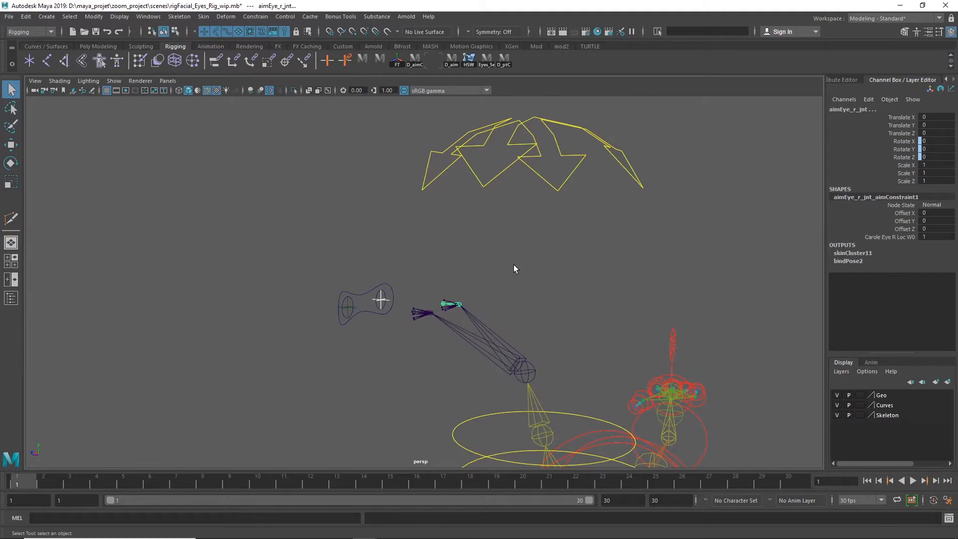
click(561, 247)
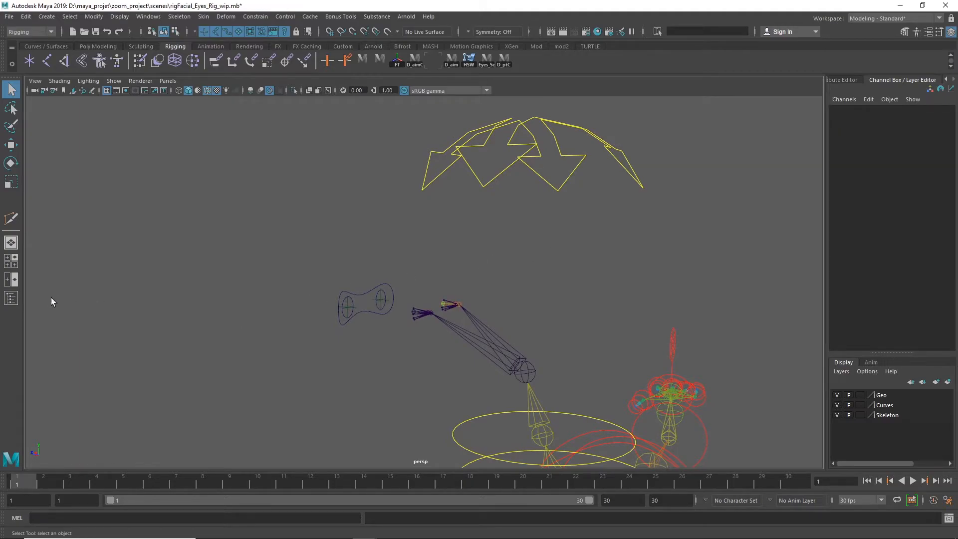
Collapse the main_character_ctr hierarchy and unhide the Eyes mesh in bind_Geo_grp
click(11, 298)
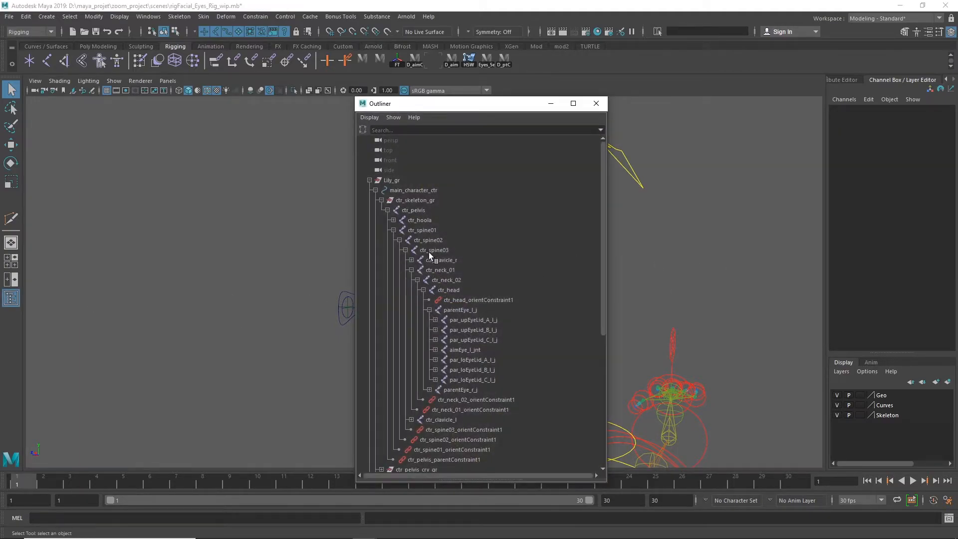
click(382, 199)
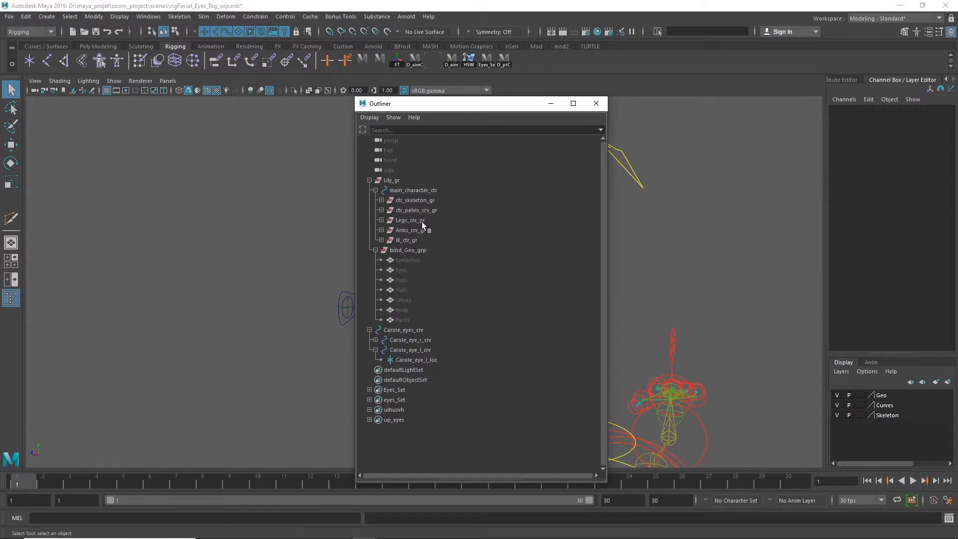
click(376, 190)
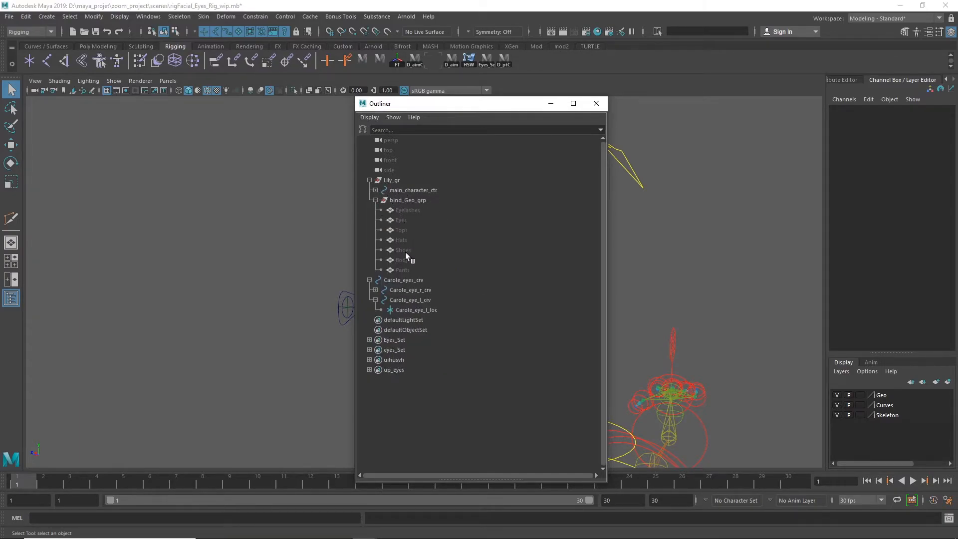
click(416, 221)
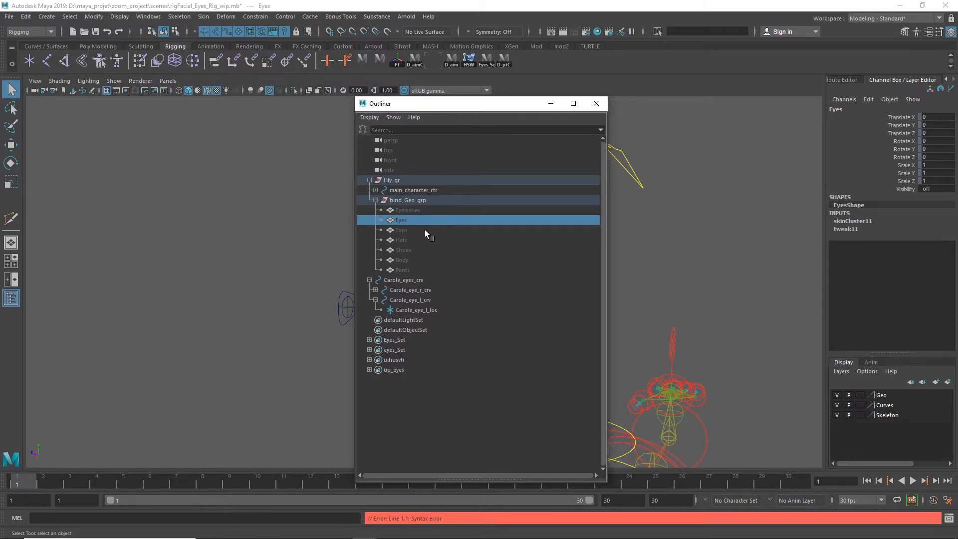
key(h)
click(597, 103)
Test how both eyes follow by moving the shared control Carole_eyes_crv, and undo the move
alt+drag(537, 318, 630, 309)
alt+drag(387, 385, 460, 366)
click(394, 293)
alt+right_drag(461, 366, 949, 323)
mouse_move(601, 311)
alt+mouse_down()
mouse_move(608, 296)
mouse_move(619, 312)
alt+mouse_up()
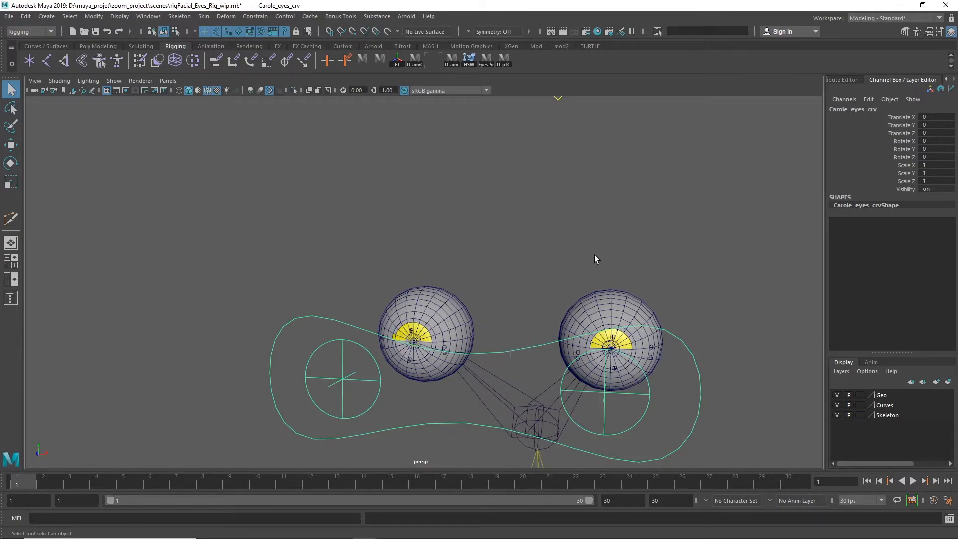
alt+drag(730, 336, 553, 313)
alt+drag(520, 355, 490, 316)
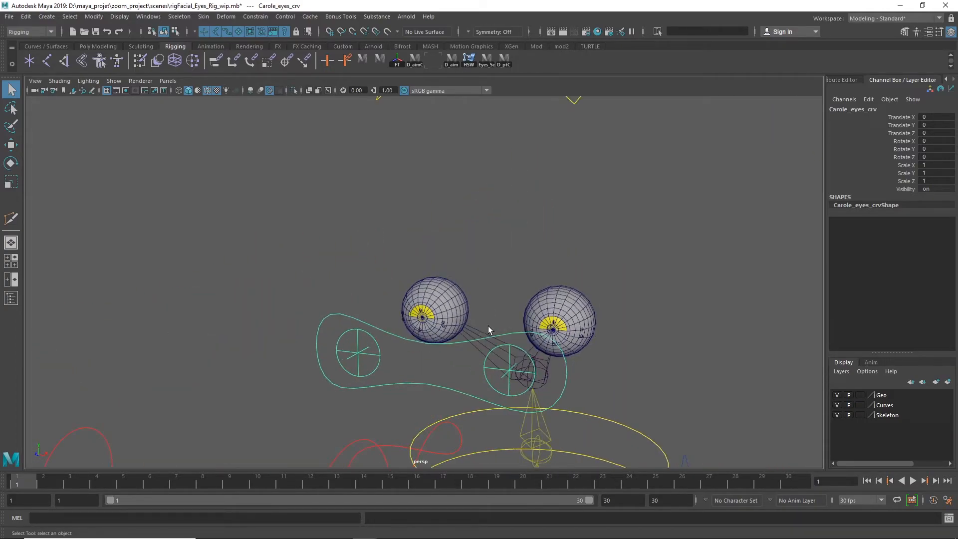
key(w)
drag(427, 365, 463, 313)
key(ctrl+z)
key(ctrl+z)
key(ctrl+z)
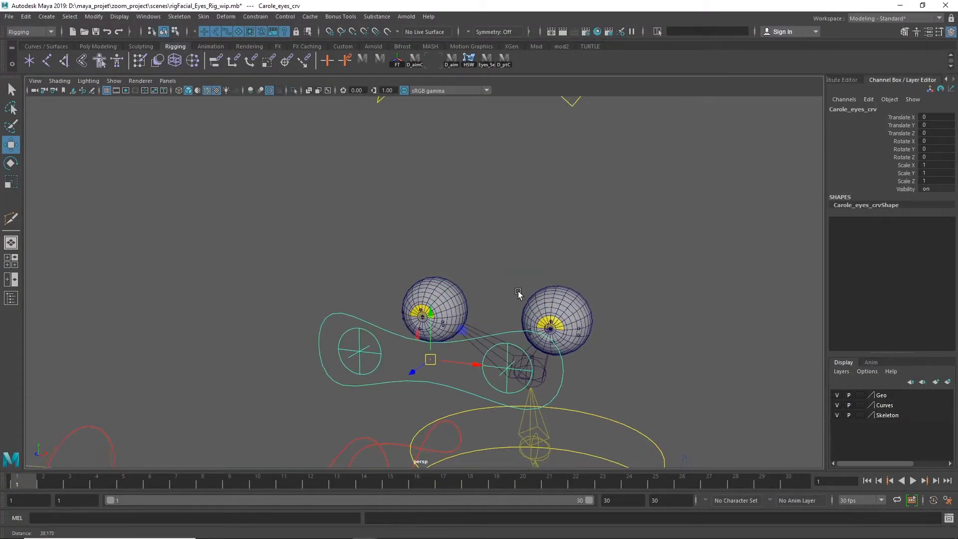
alt+drag(525, 292, 537, 272)
click(650, 248)
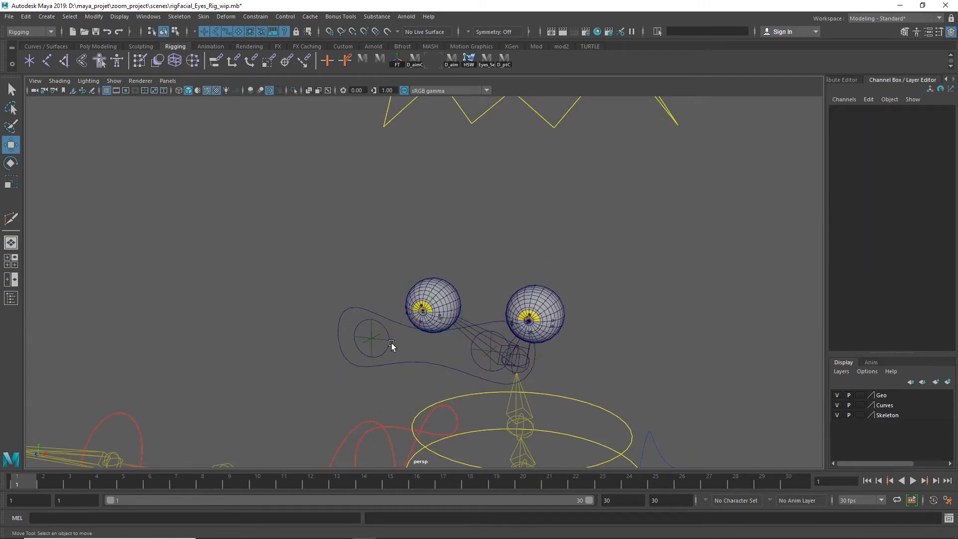
Hide both eye locators, Carole_eye_r_loc and Carole_eye_l_loc
click(372, 344)
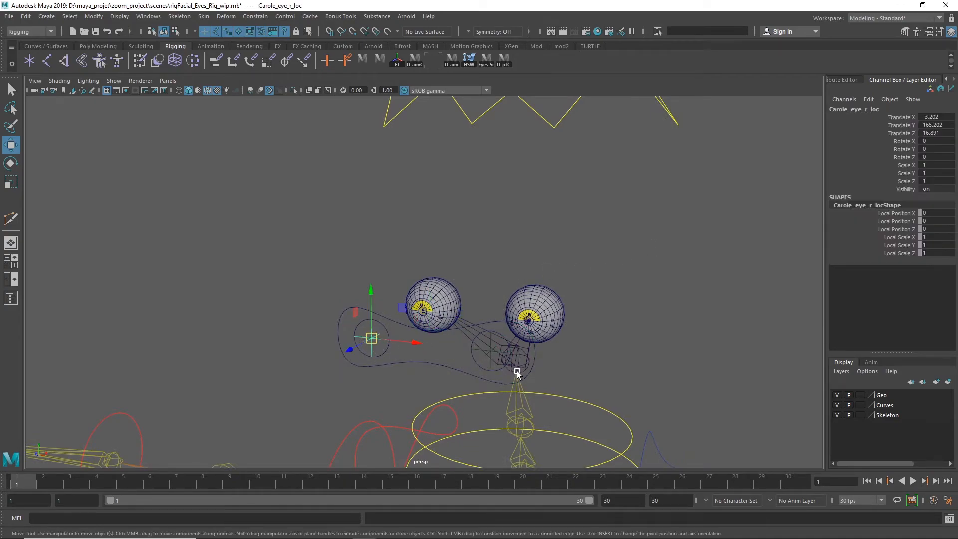
alt+drag(579, 376, 475, 388)
alt+right_drag(475, 388, 508, 390)
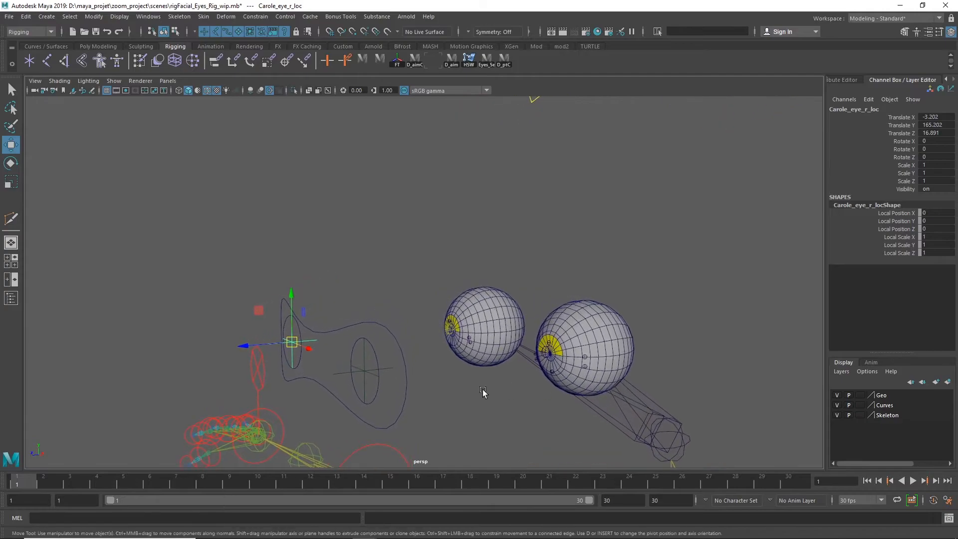
click(367, 365)
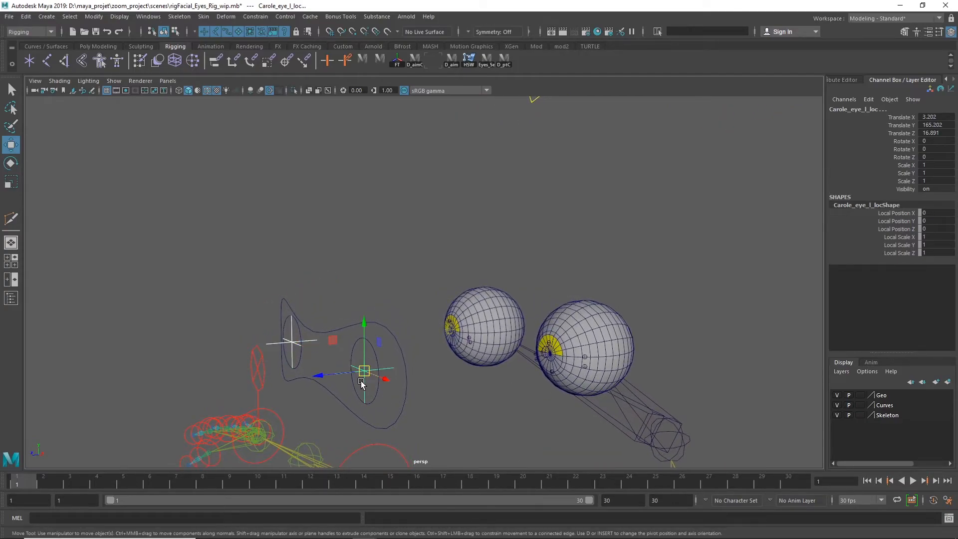
key(ctrl+h)
click(387, 260)
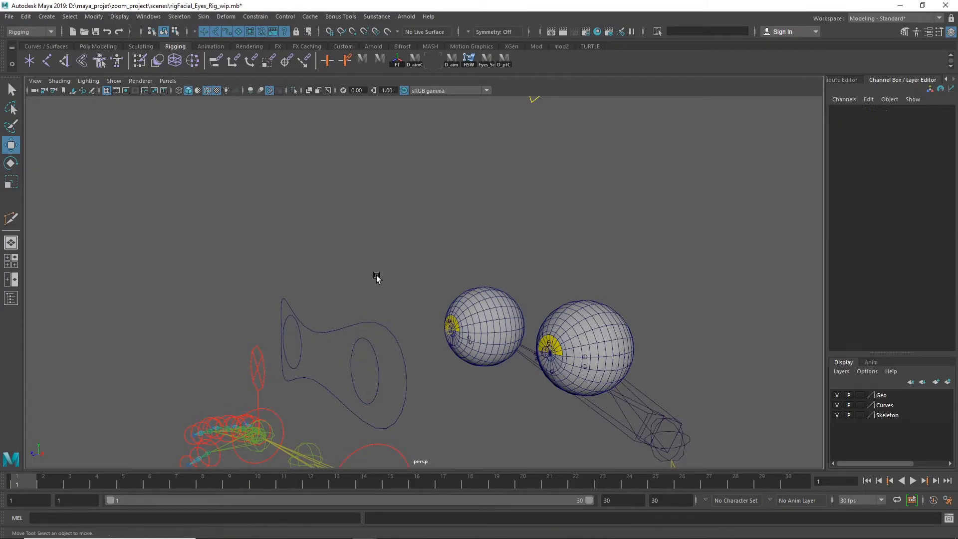
Try moving the eye control curves, including Carole_eye_l_crv, to test the eye aim, and undo the moves
click(325, 368)
drag(323, 354, 346, 335)
key(ctrl+z)
click(425, 244)
drag(387, 364, 387, 363)
alt+drag(392, 372, 470, 378)
drag(528, 366, 517, 376)
key(ctrl+z)
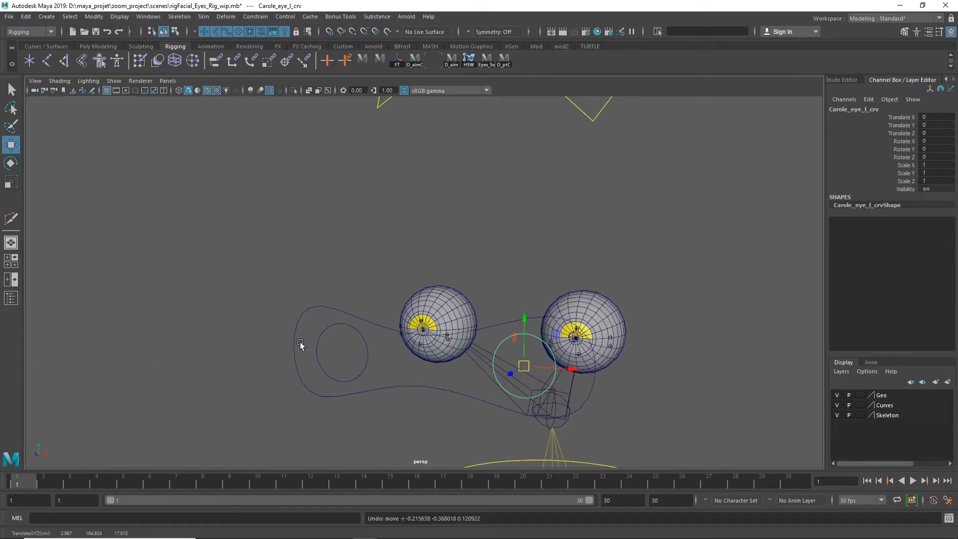
Unhide the Body mesh in bind_Geo_grp
click(11, 298)
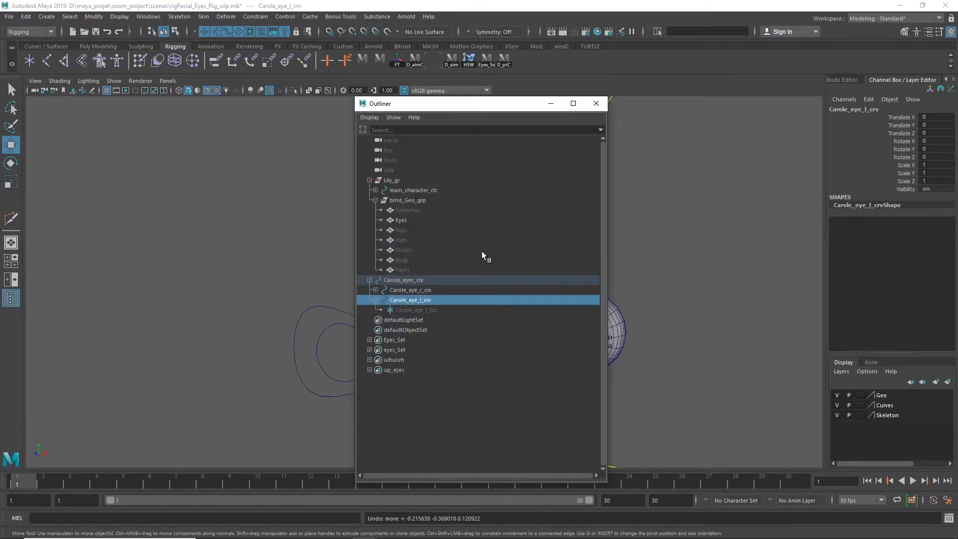
click(402, 260)
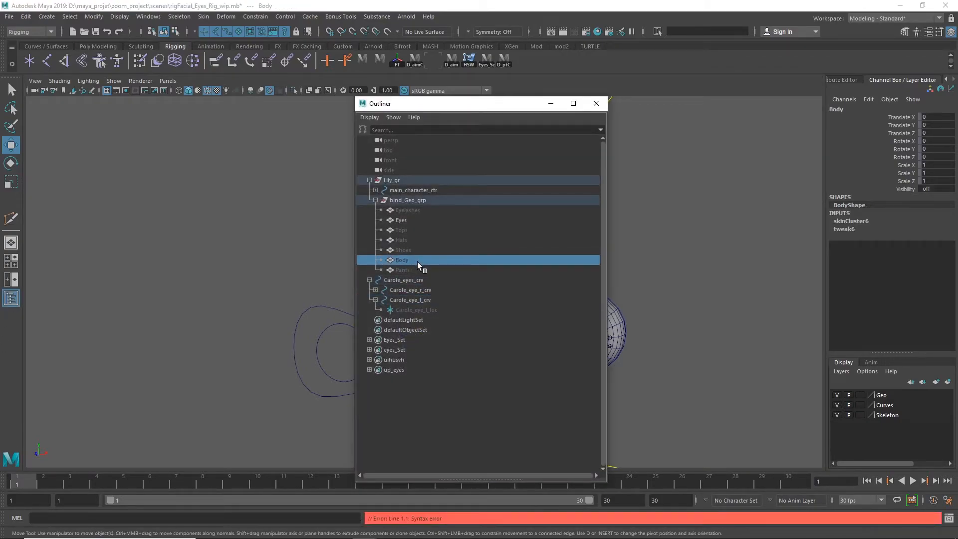
key(h)
click(595, 106)
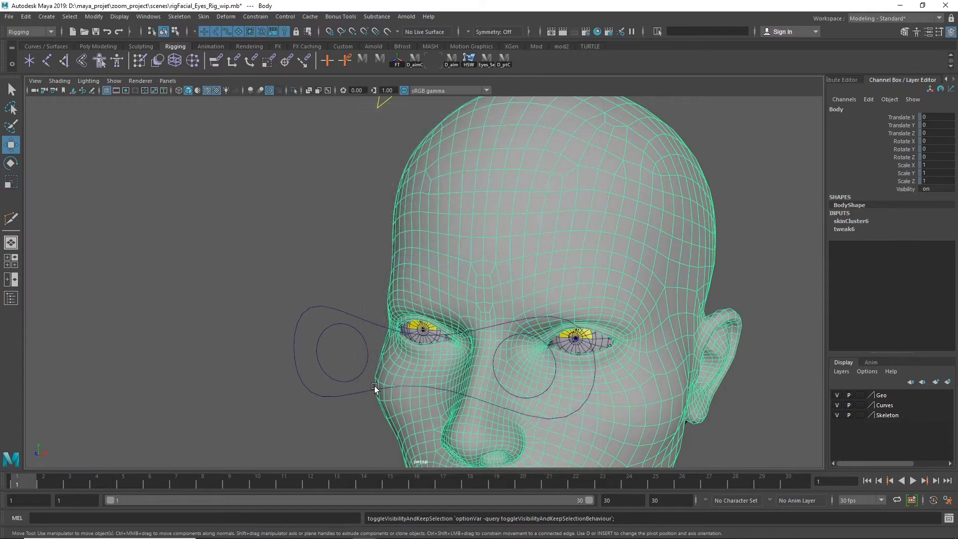
Move the shared and individual eye control curves to test the eyes' aim inside the face
click(349, 322)
middle_drag(392, 358, 438, 346)
key(ctrl+z)
click(367, 356)
drag(348, 355, 417, 387)
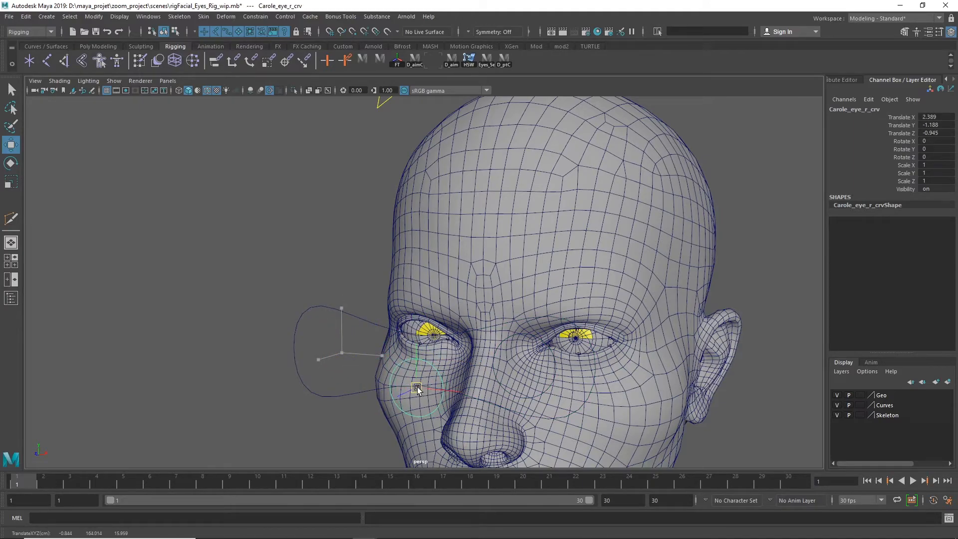
click(544, 385)
alt+drag(512, 374, 410, 371)
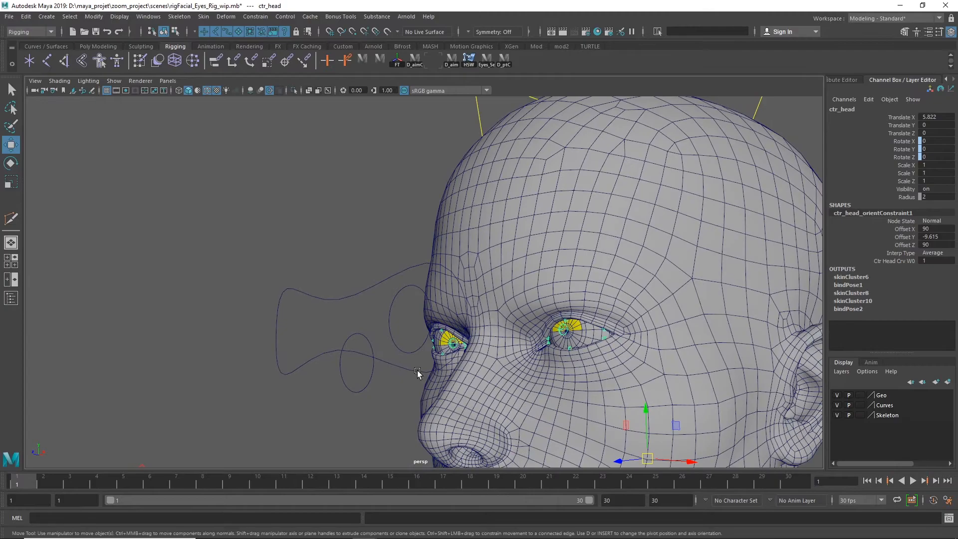
click(411, 350)
drag(412, 318, 309, 381)
alt+drag(319, 379, 397, 330)
click(391, 337)
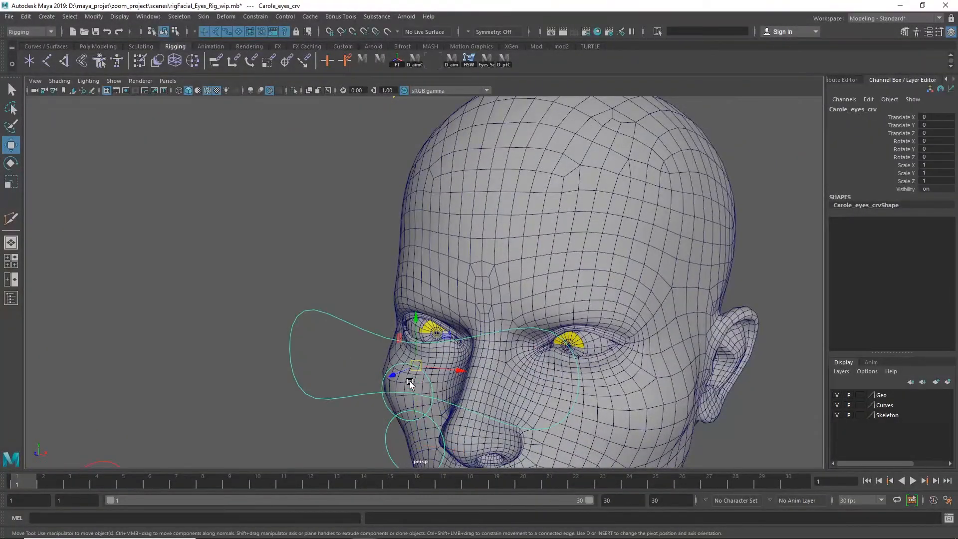
Select the eye control curves, reset their X, Y and Z translation to 0, and clear the selection
click(444, 340)
click(332, 316)
drag(412, 370, 323, 283)
drag(281, 207, 333, 379)
drag(929, 134, 915, 118)
text(0)
key(Return)
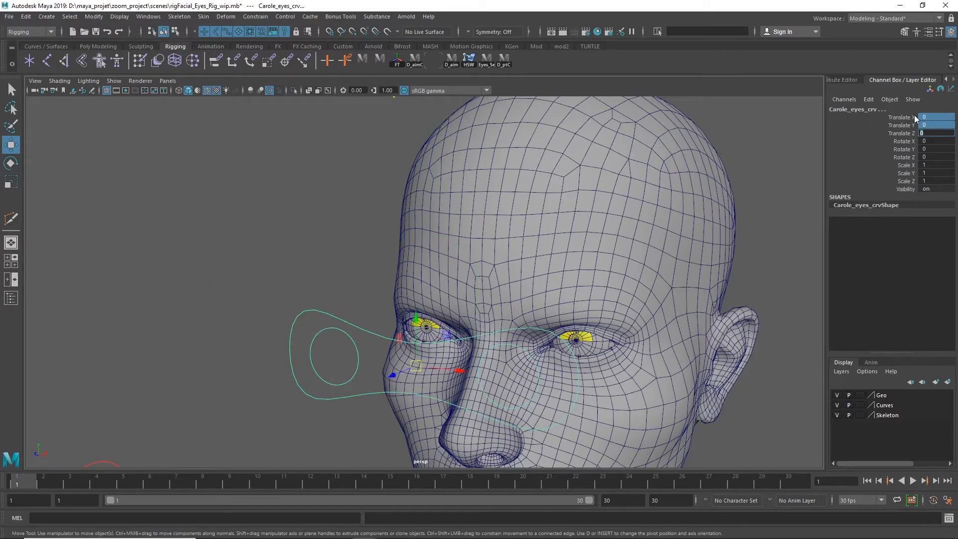
click(782, 177)
alt+right_drag(734, 235, 238, 265)
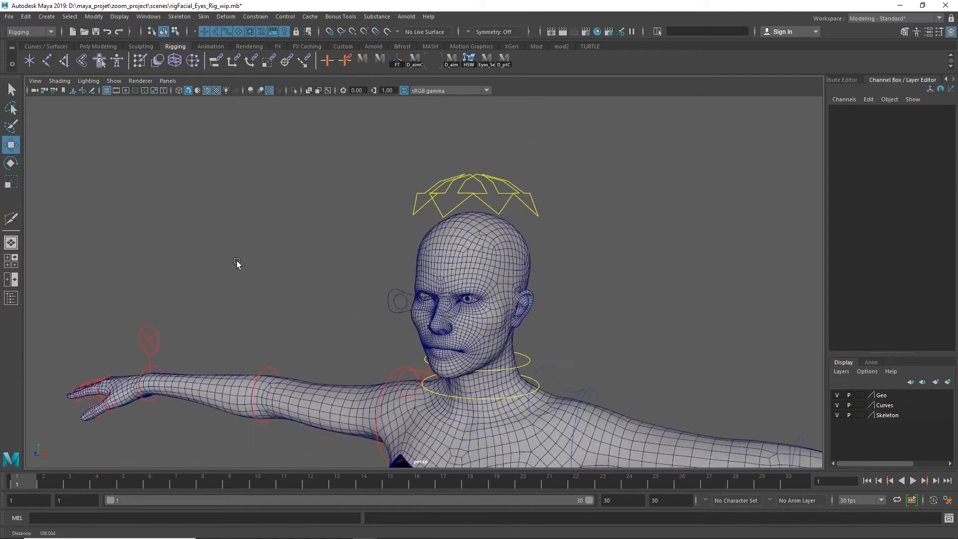
Try rotating the neck control ctr_neck_02_crv about 73° in Z to check whether the eye controls follow the head
alt+drag(526, 293, 482, 294)
alt+right_drag(584, 294, 805, 282)
alt+middle_drag(641, 205, 626, 118)
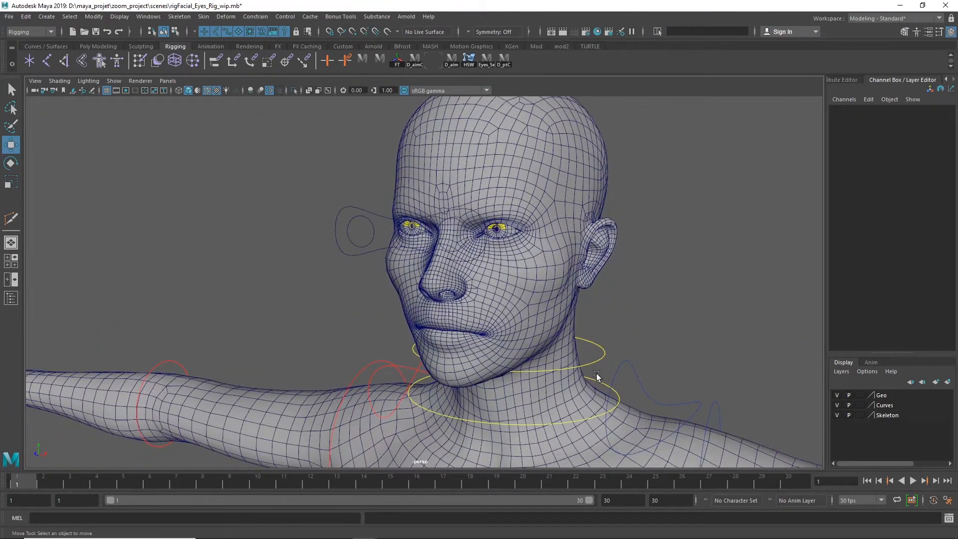
click(603, 362)
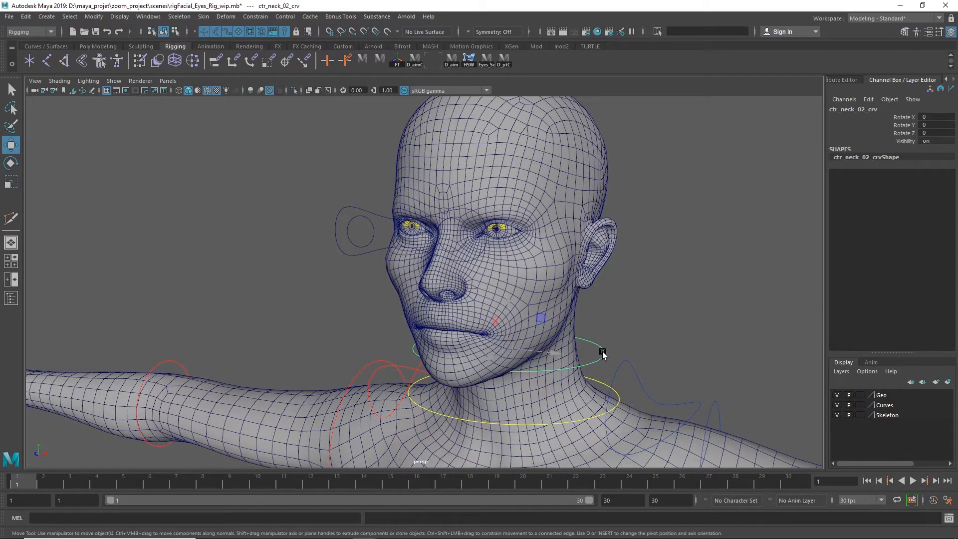
key(e)
drag(549, 336, 496, 260)
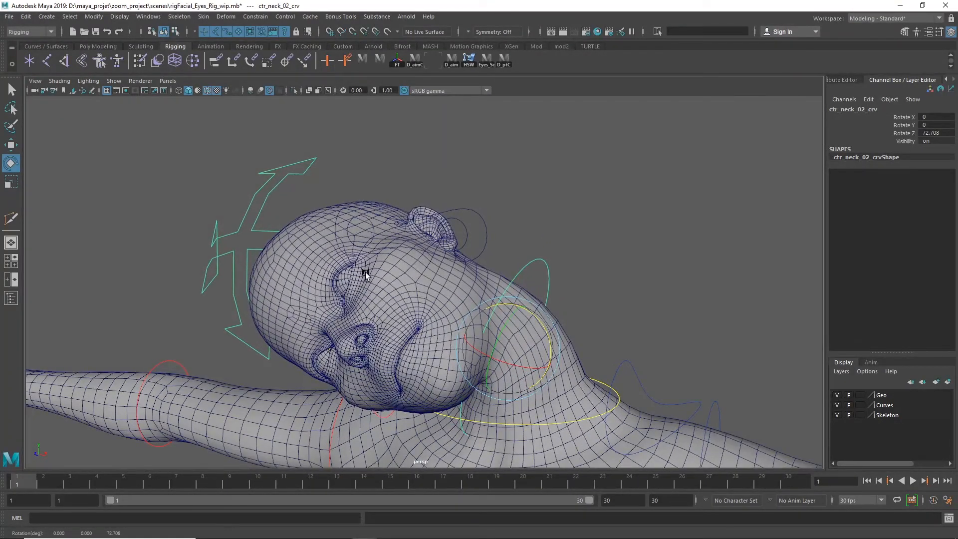
Try moving Carole_eyes_crv to the tilted face and rotating it about 68° in Z, and undo these and the neck rotation
click(497, 226)
drag(502, 215, 289, 308)
key(w)
key(e)
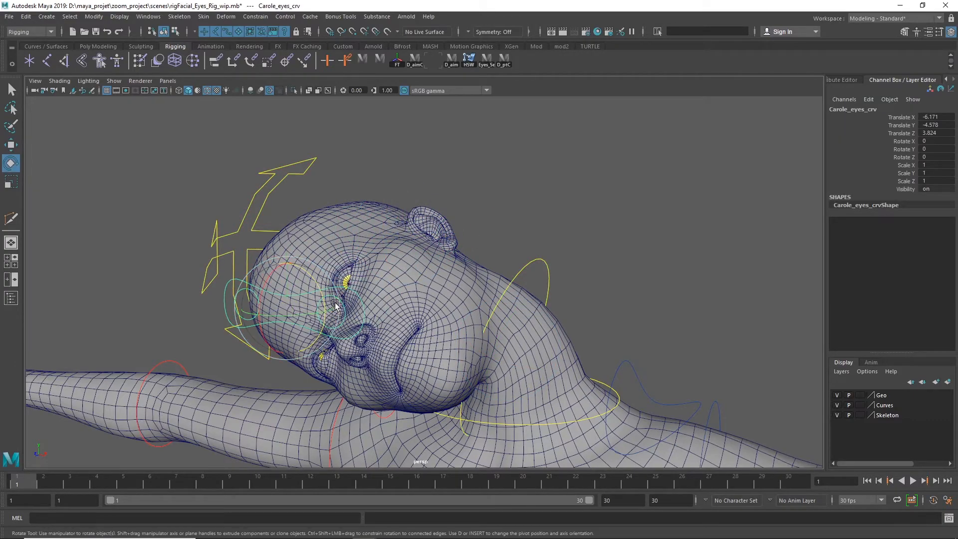
drag(238, 285, 287, 229)
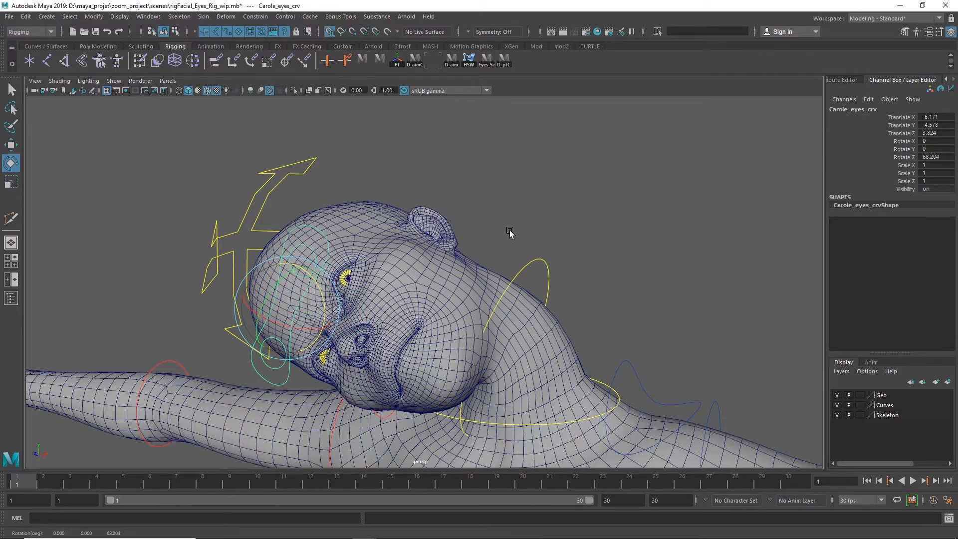
key(ctrl+z)
key(ctrl+z)
key(ctrl+z)
key(ctrl+z)
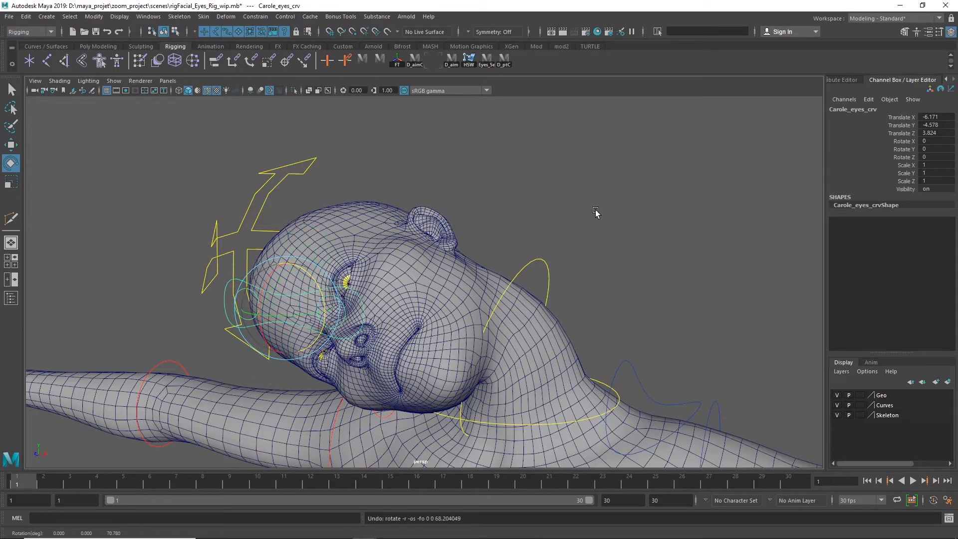
key(ctrl+z)
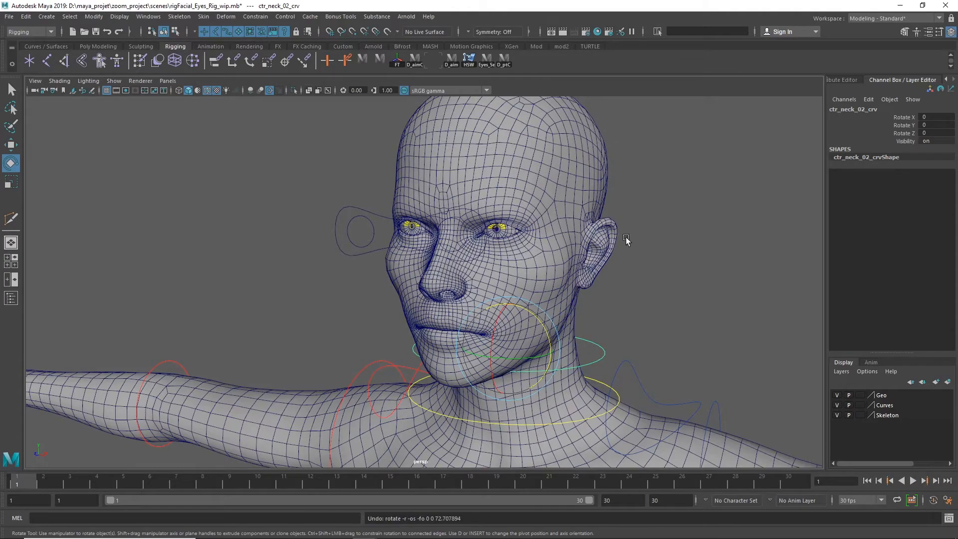
Select the shared eye control Carole_eyes_crv in front of the face and put it in a new group
click(653, 258)
alt+drag(319, 290, 300, 297)
click(392, 248)
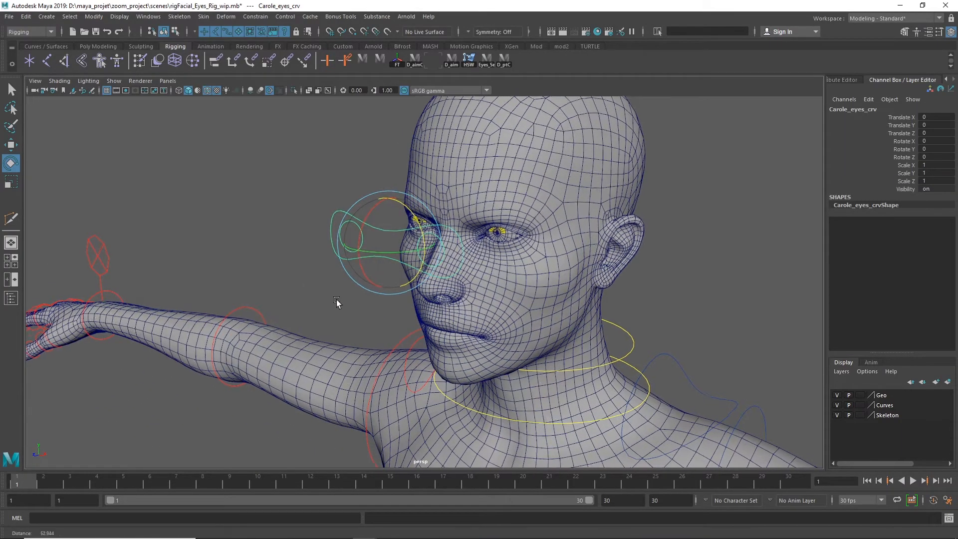
scroll(439, 288, up, 3)
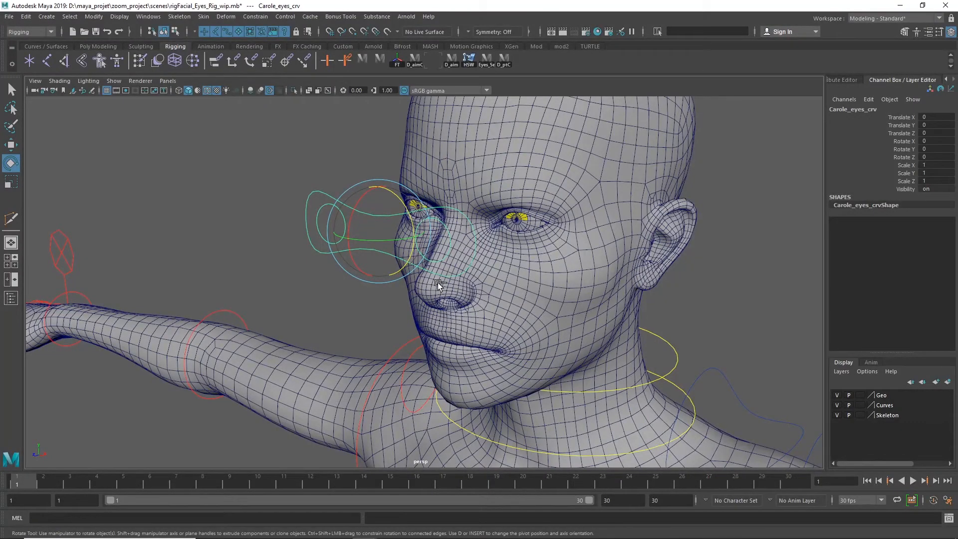
key(ctrl+g)
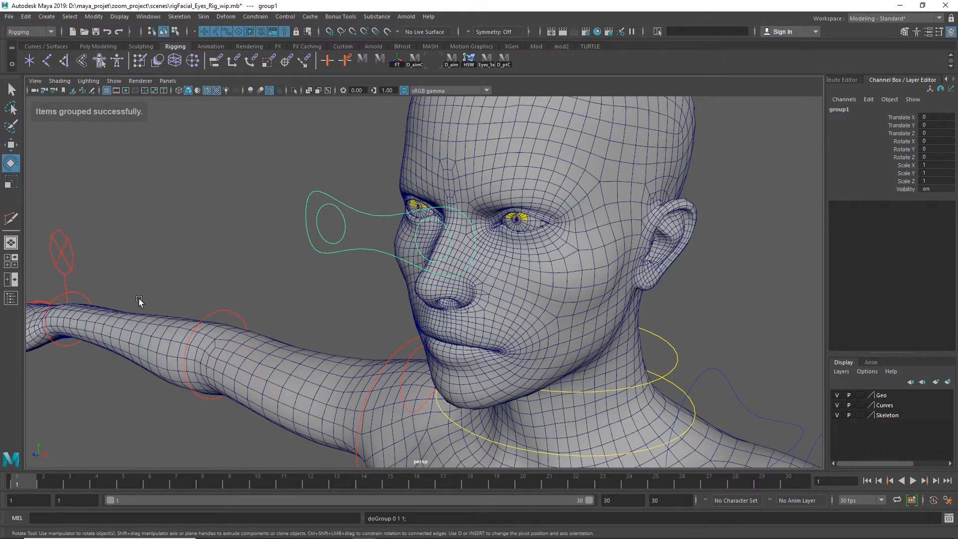
Center the pivot of the new eye control group group1
key(a)
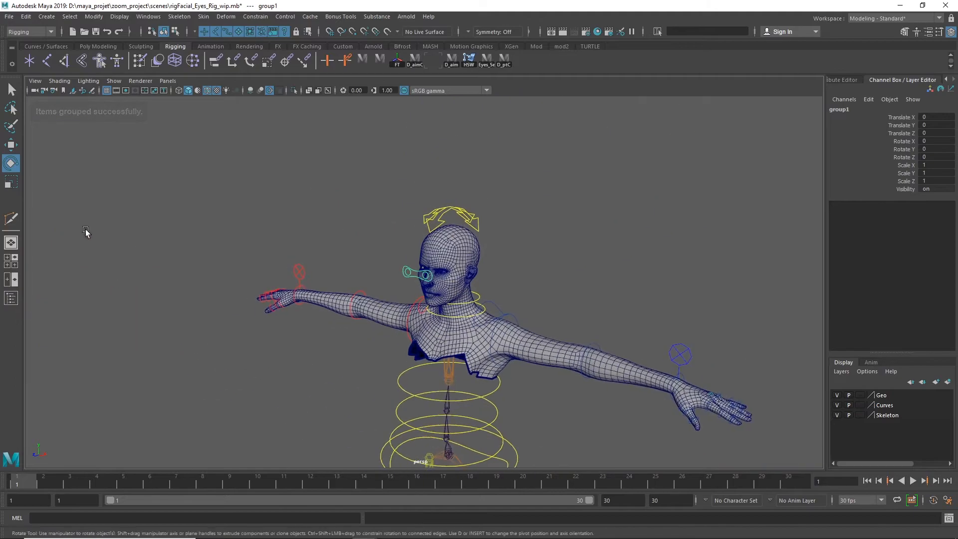
key(w)
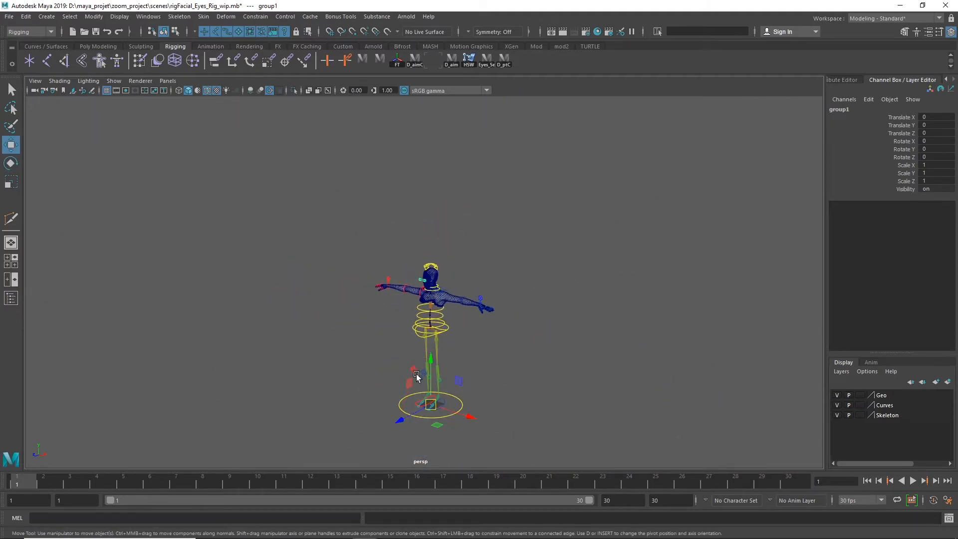
alt+right_drag(432, 398, 928, 341)
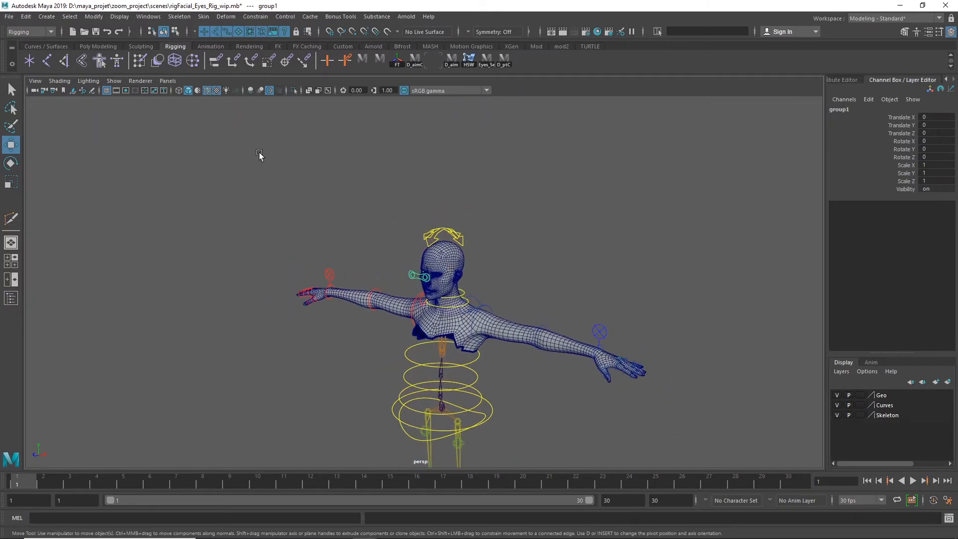
click(89, 18)
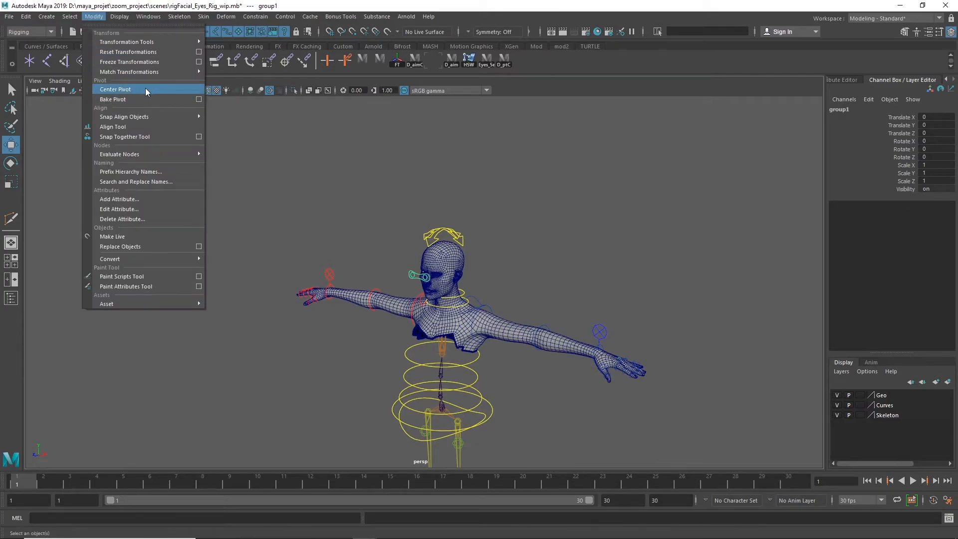
click(135, 91)
alt+right_drag(449, 310, 610, 308)
alt+middle_drag(662, 293, 578, 321)
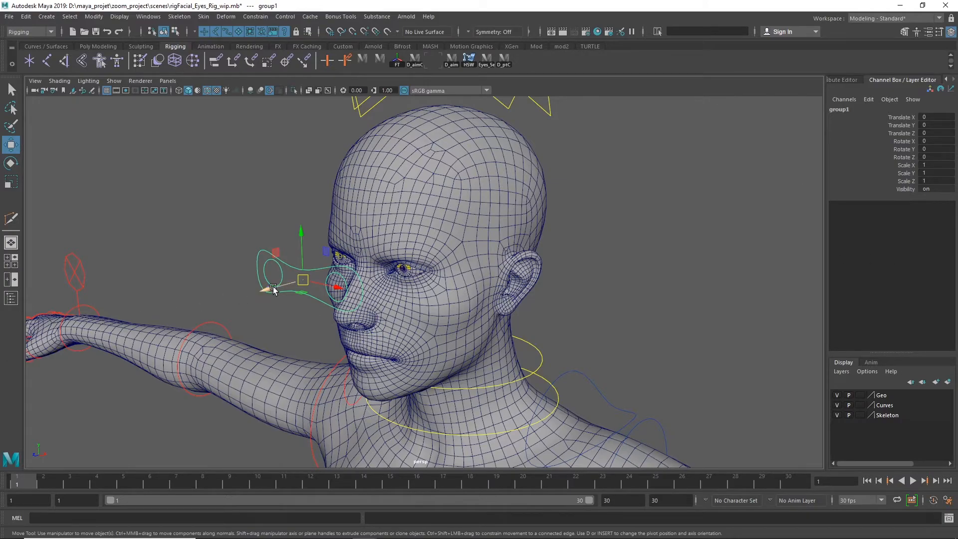
Show the scene hierarchy beside the head and hide the Body mesh in bind_Geo_grp
click(11, 298)
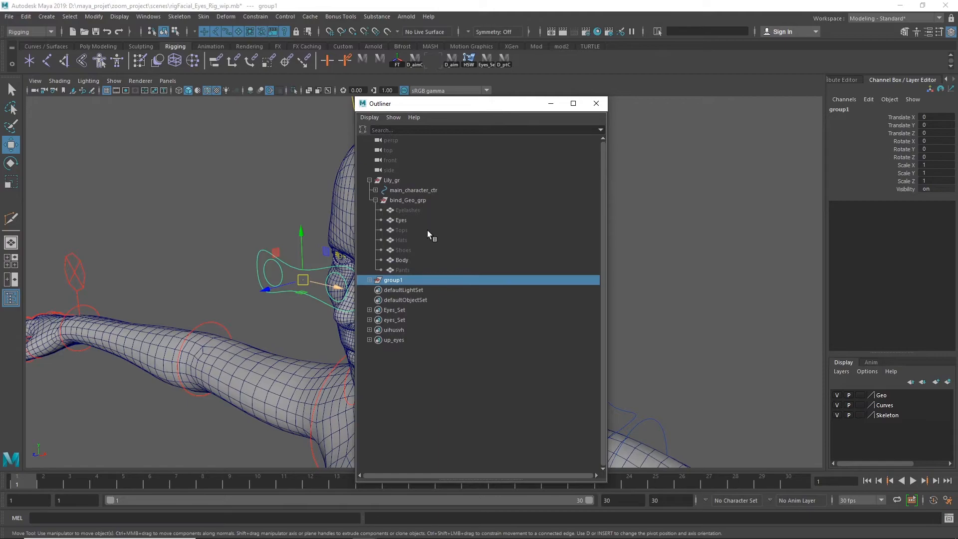
drag(456, 103, 753, 85)
alt+drag(622, 215, 480, 228)
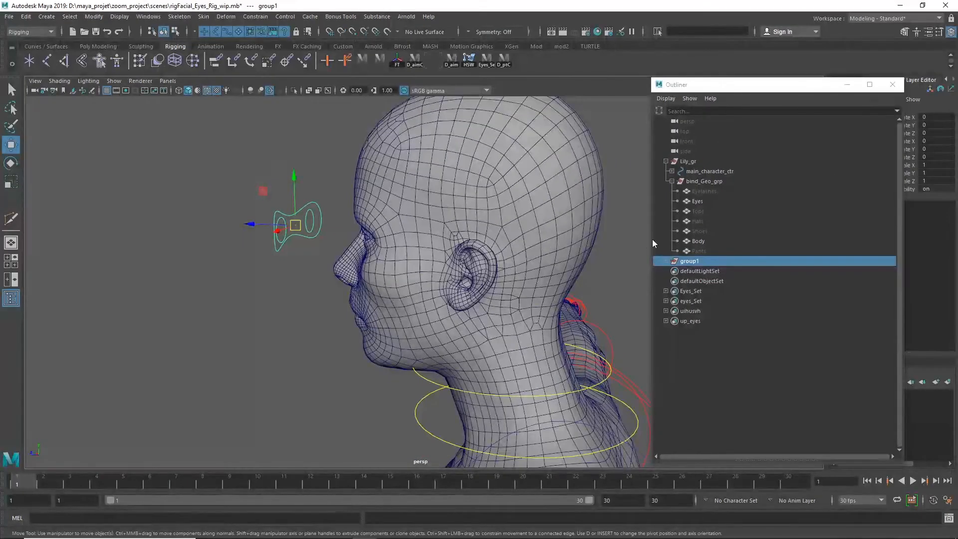
click(705, 241)
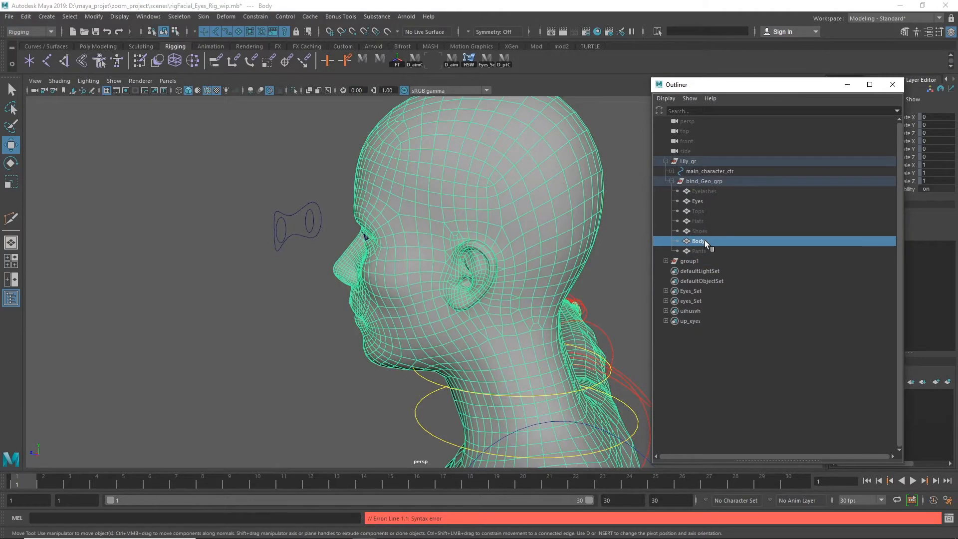
key(ctrl+h)
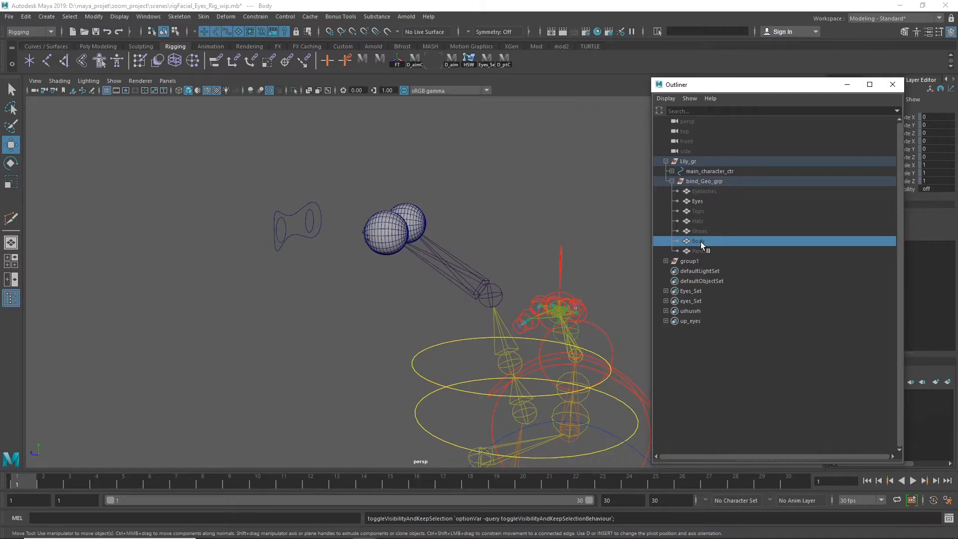
Select the ctr_head joint behind the eyes and reveal it in the scene hierarchy
click(495, 295)
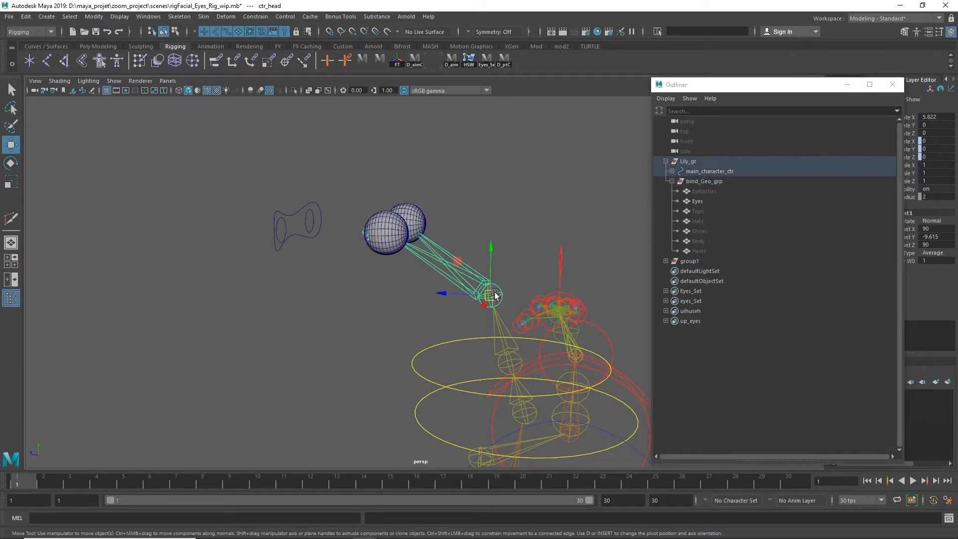
alt+drag(399, 325, 424, 324)
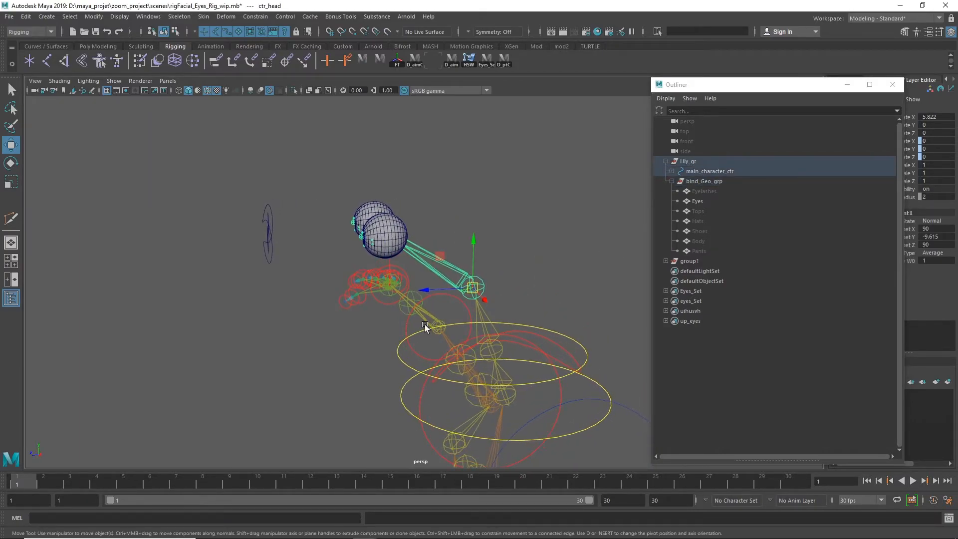
key(f)
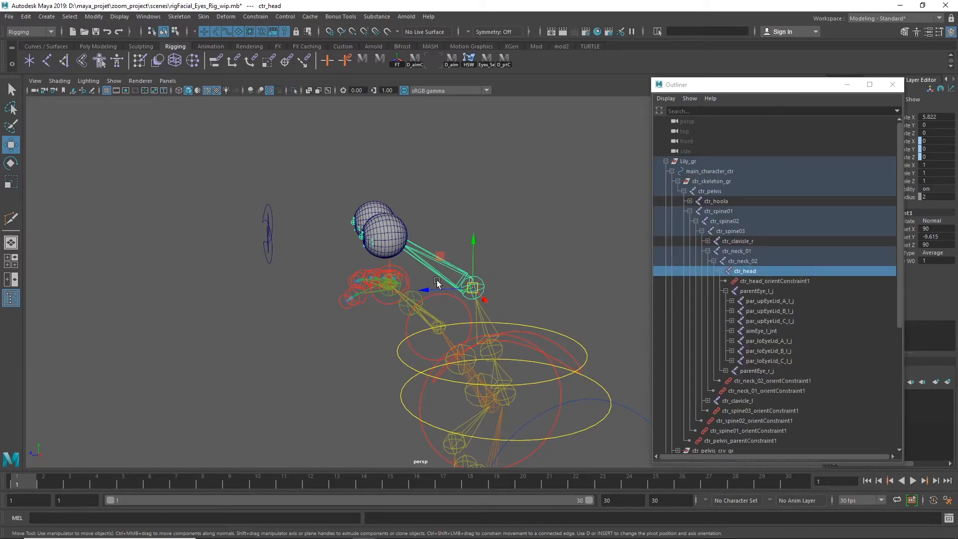
alt+drag(293, 296, 274, 304)
alt+right_drag(274, 304, 427, 275)
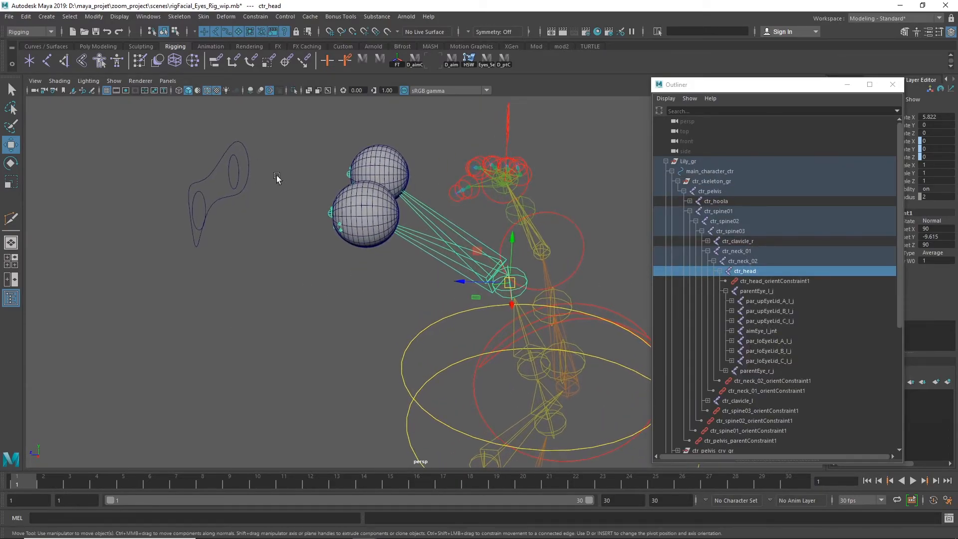
Select group1, the parent group of Carole_eyes_crv, and parent it under the ctr_head joint
click(215, 184)
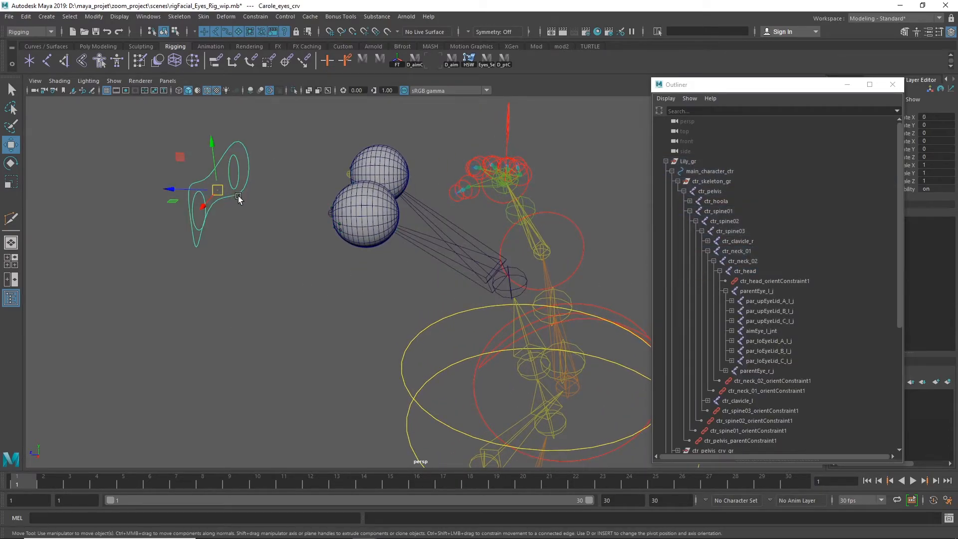
key(ctrl+g)
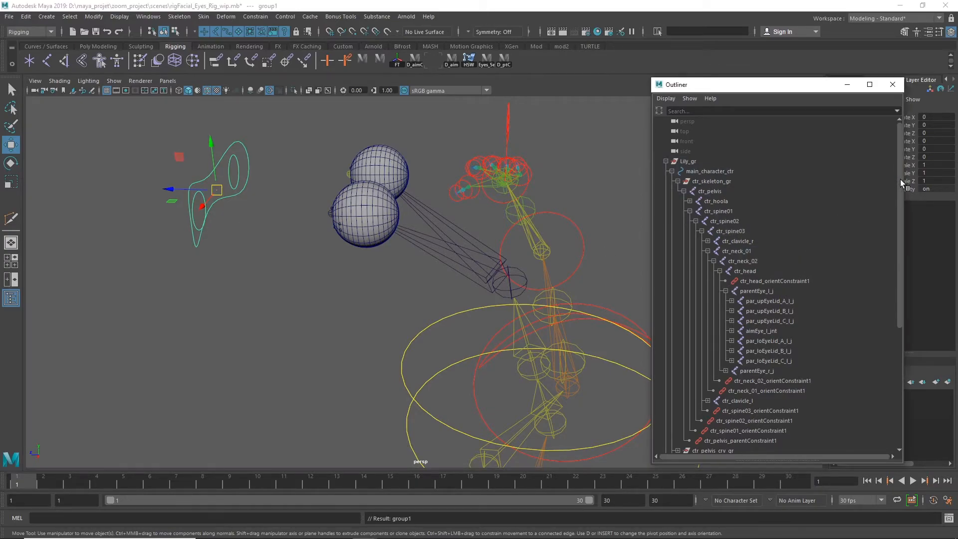
scroll(880, 328, down, 6)
double_click(708, 377)
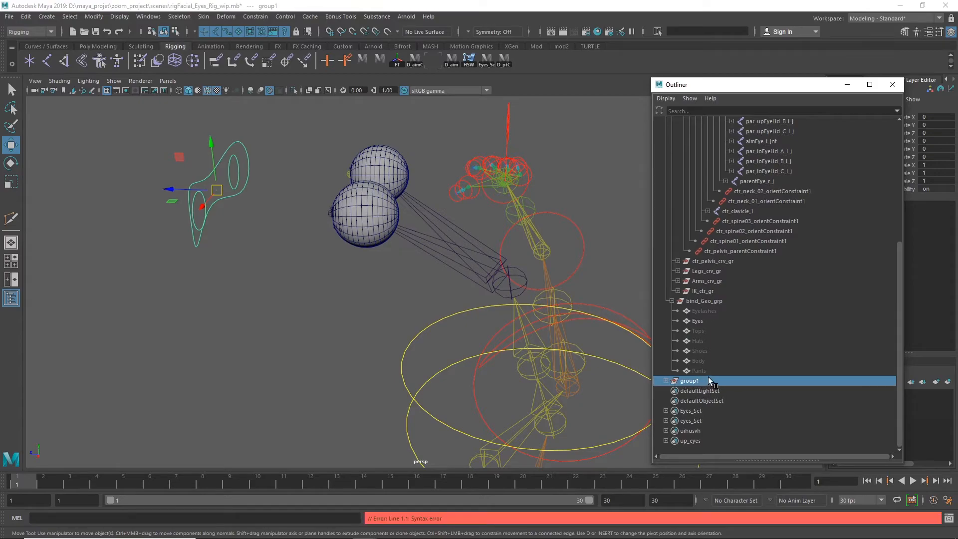
drag(900, 318, 906, 196)
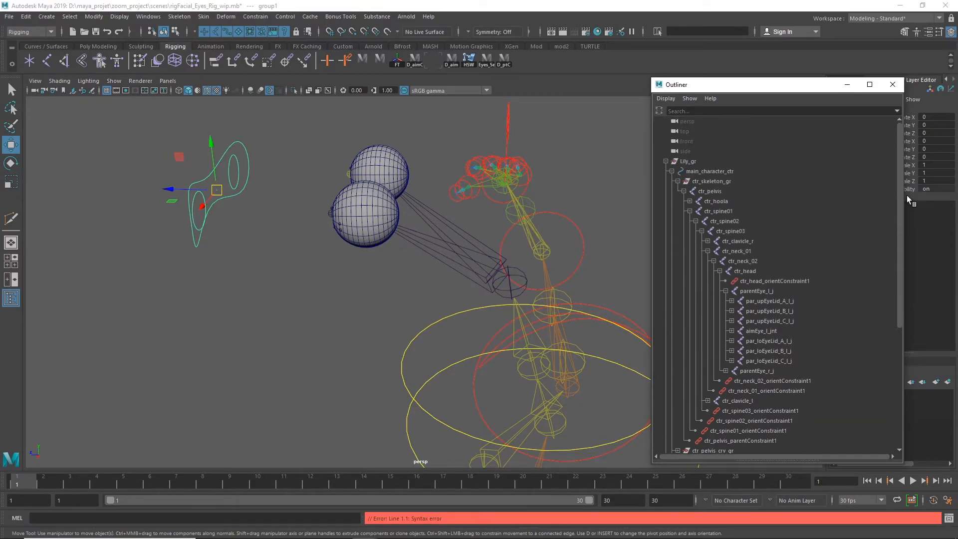
click(756, 270)
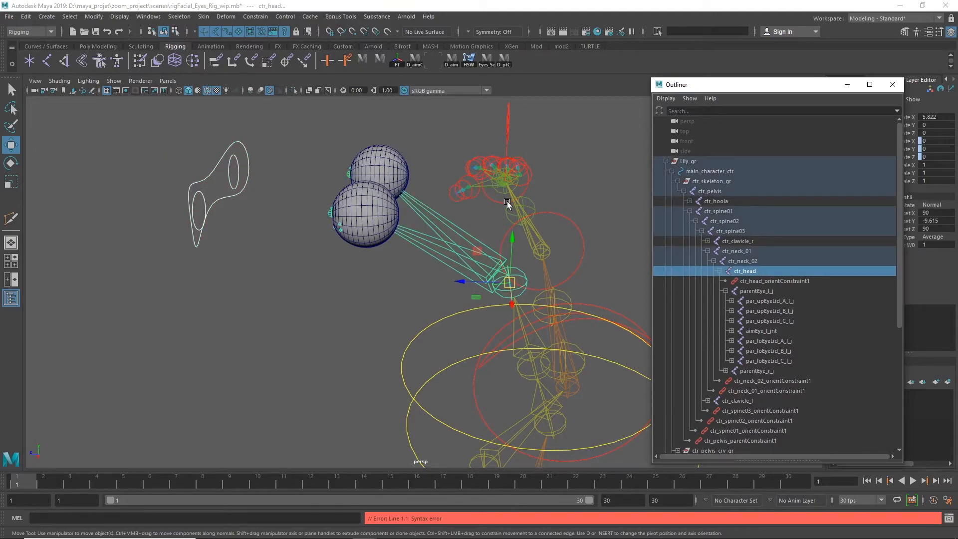
key(ctrl+g)
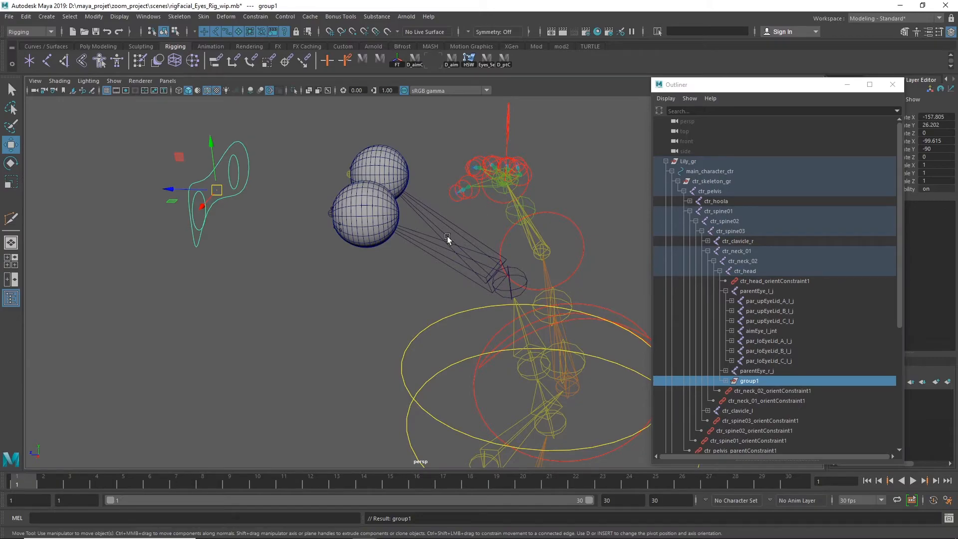
Rotate ctr_neck_02_crv about -57° in Z to test that the eye controls follow the head, and move the scene hierarchy aside
alt+drag(442, 302, 394, 244)
alt+drag(574, 275, 592, 248)
click(487, 329)
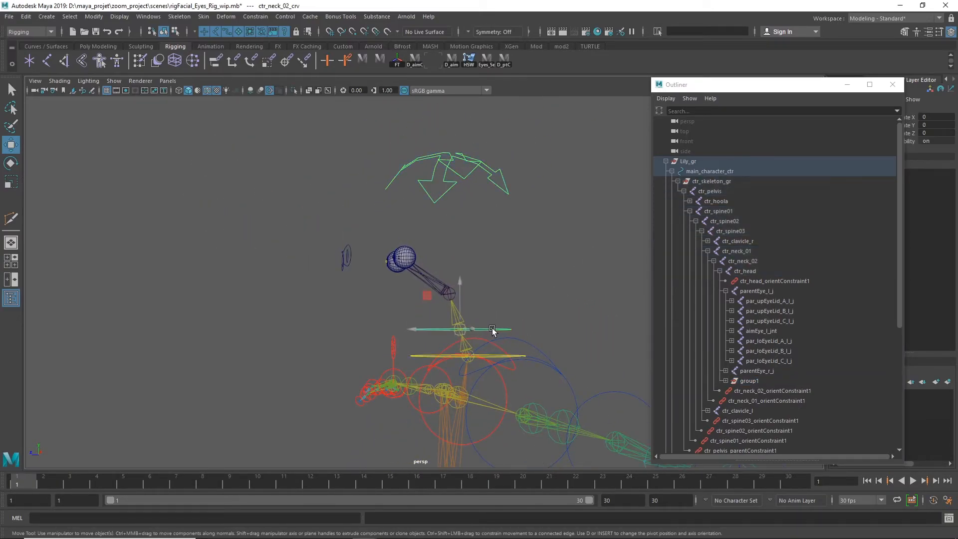
alt+drag(539, 327, 557, 332)
key(e)
drag(471, 301, 472, 345)
alt+drag(472, 332, 509, 329)
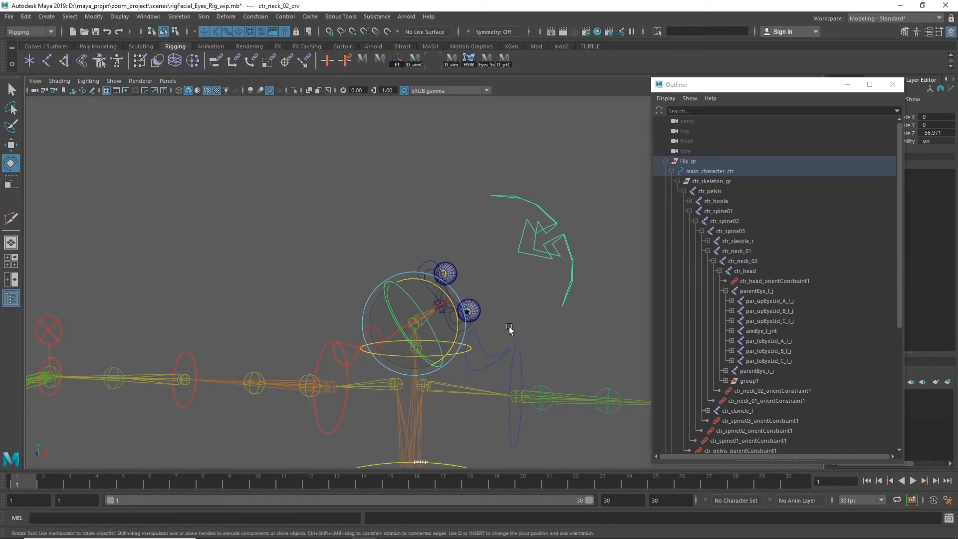
scroll(509, 329, up, 4)
drag(781, 90, 957, 275)
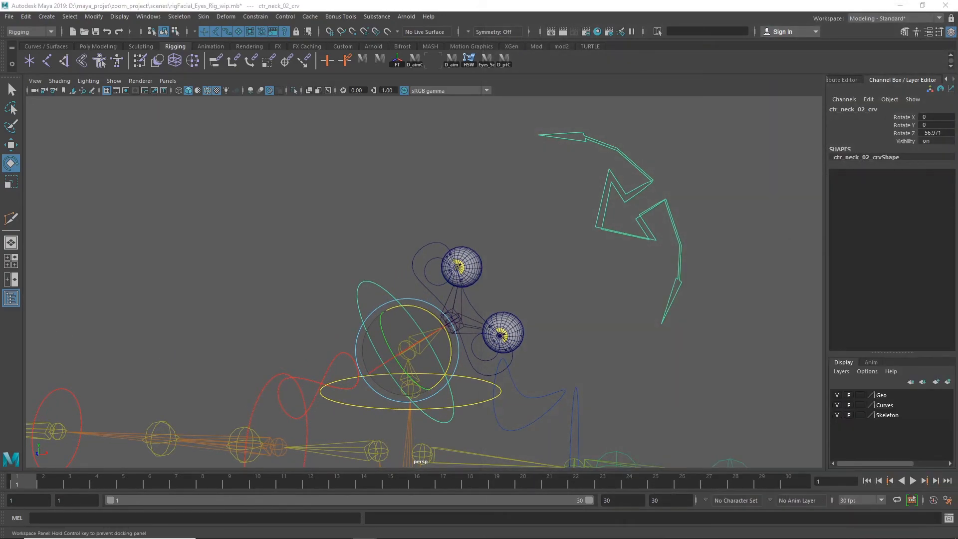
Check the translate and rotate values of Carole_eyes_crv and reset the Z rotation of ctr_neck_02_crv to 0
click(470, 298)
click(468, 301)
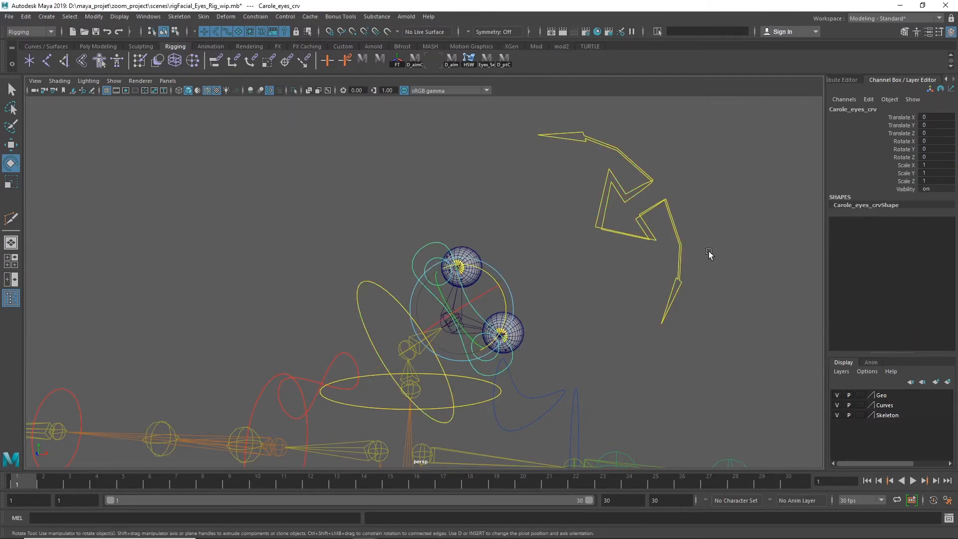
click(671, 332)
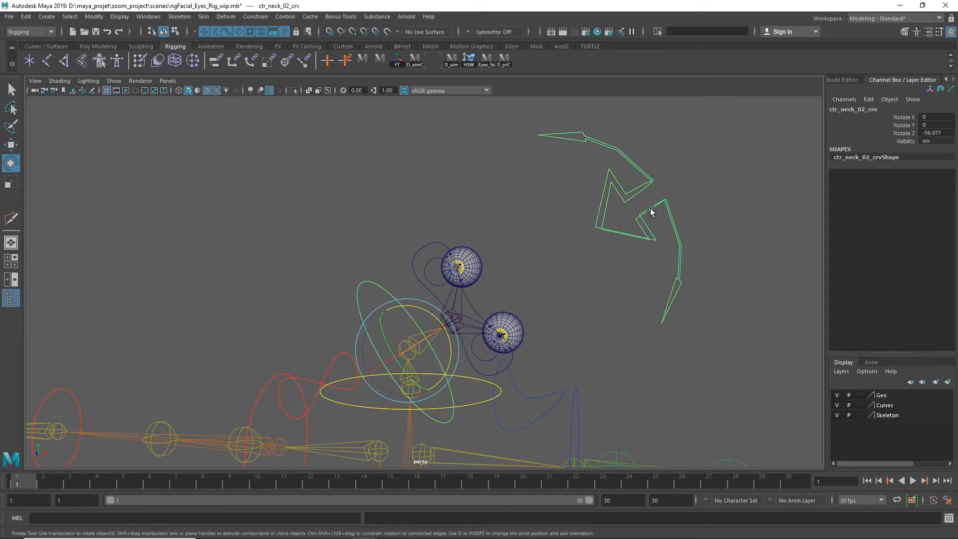
double_click(941, 133)
key(Return)
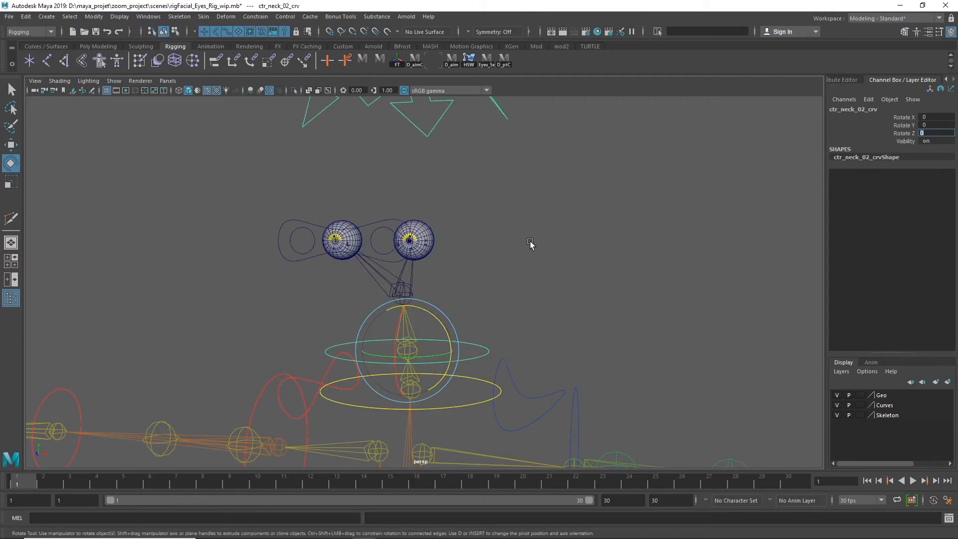
Select the Carole_eyes_crv control in front of the eyes and reveal it in the scene hierarchy
click(530, 241)
alt+drag(442, 276, 503, 290)
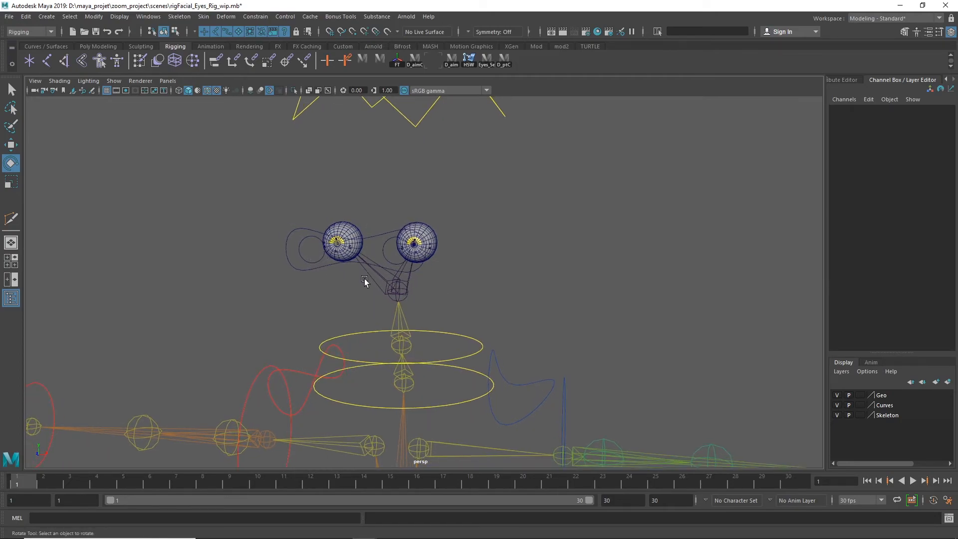
click(371, 240)
click(623, 275)
alt+right_drag(712, 315, 522, 300)
alt+drag(582, 289, 353, 272)
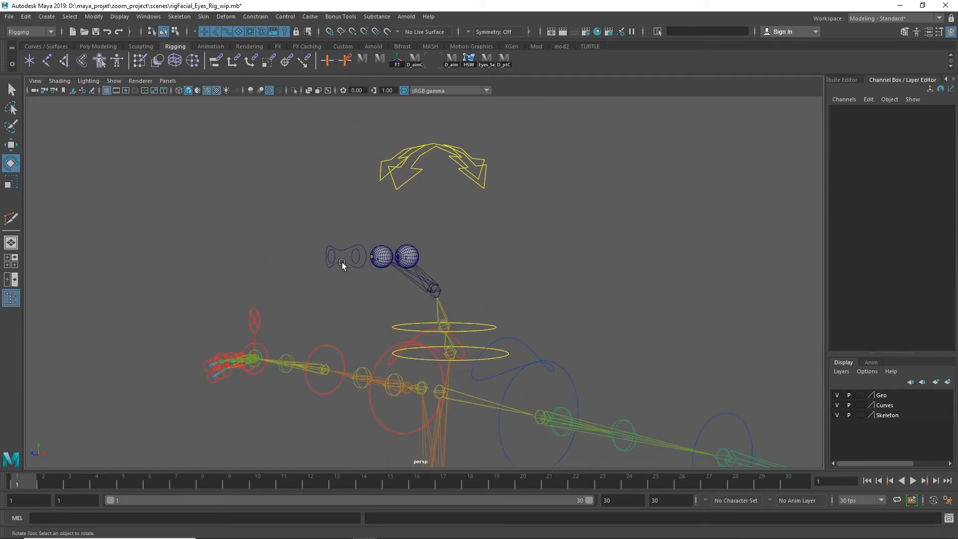
click(343, 260)
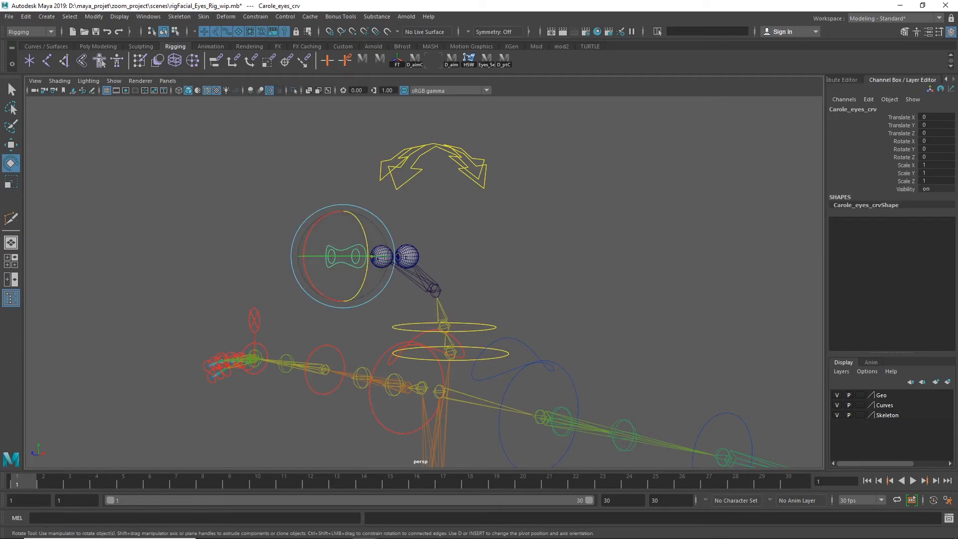
drag(321, 141, 578, 130)
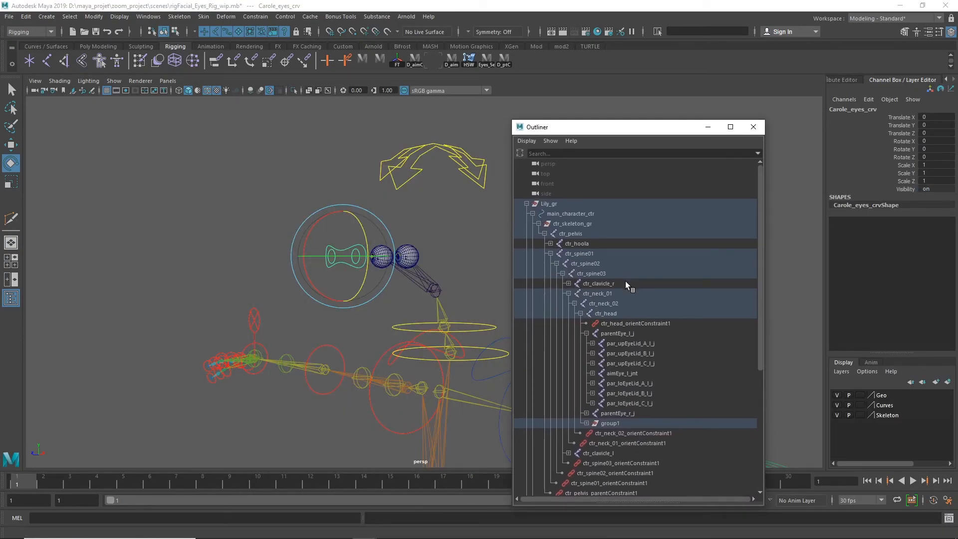
key(f)
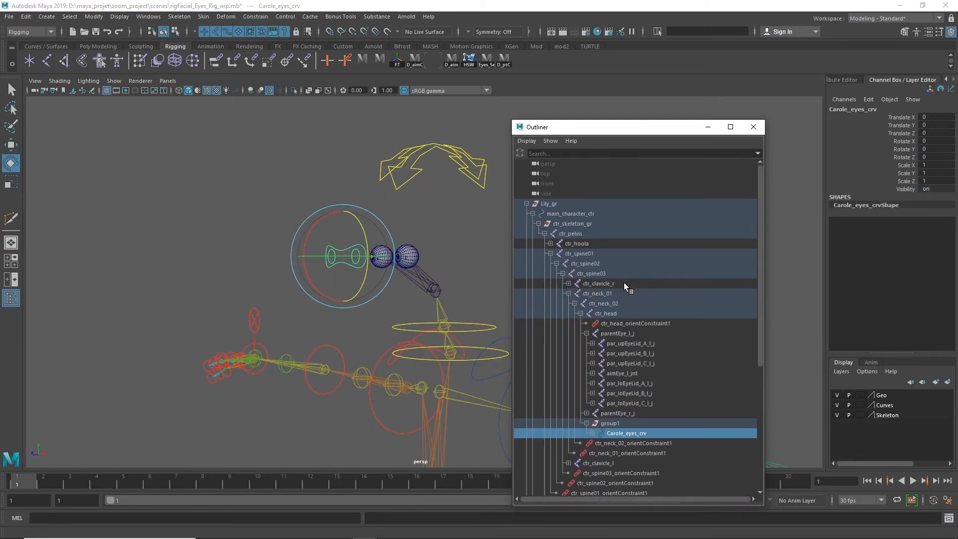
Rename group1, the parent group of Carole_eyes_crv, as Carole_eyes_crv_grp and close the scene hierarchy
double_click(631, 433)
key(ctrl+c)
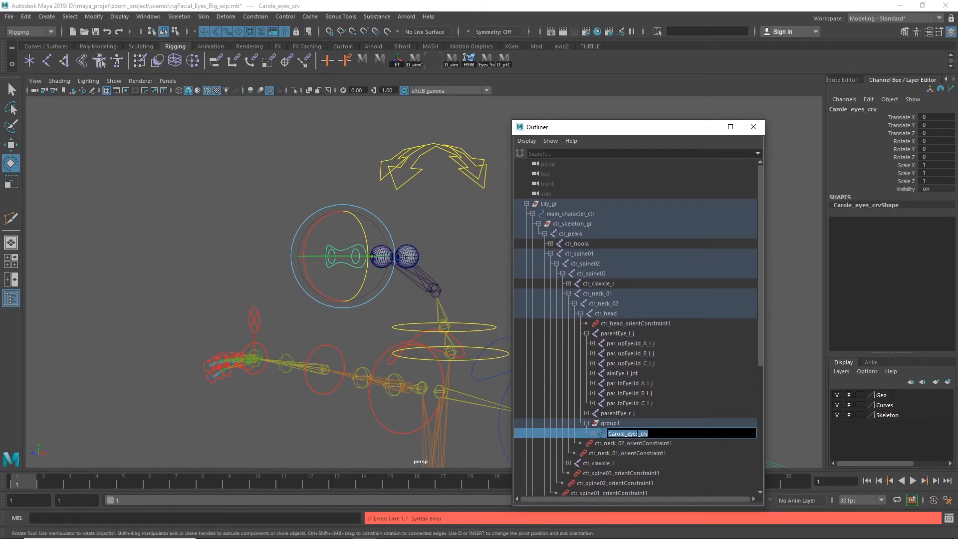
double_click(631, 425)
key(ctrl+v)
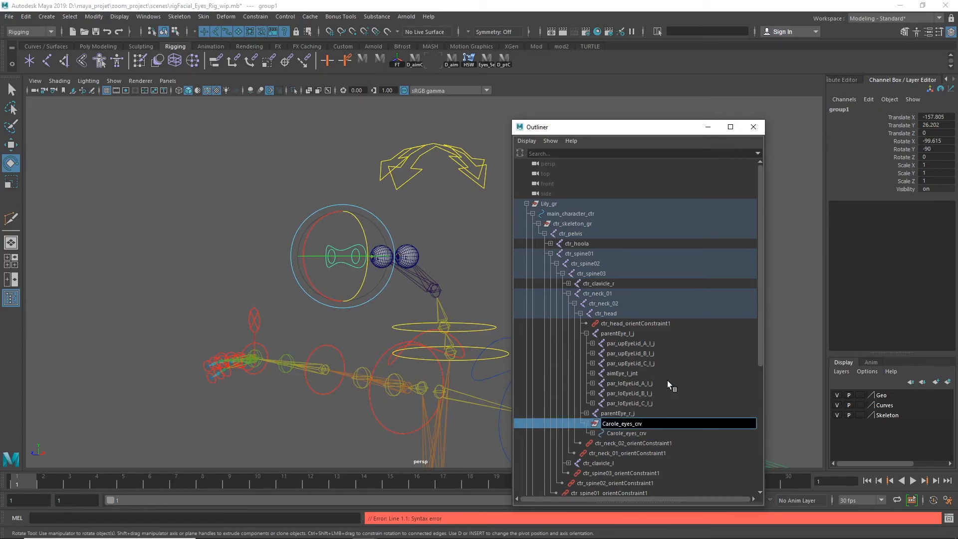
text(_grp)
key(Return)
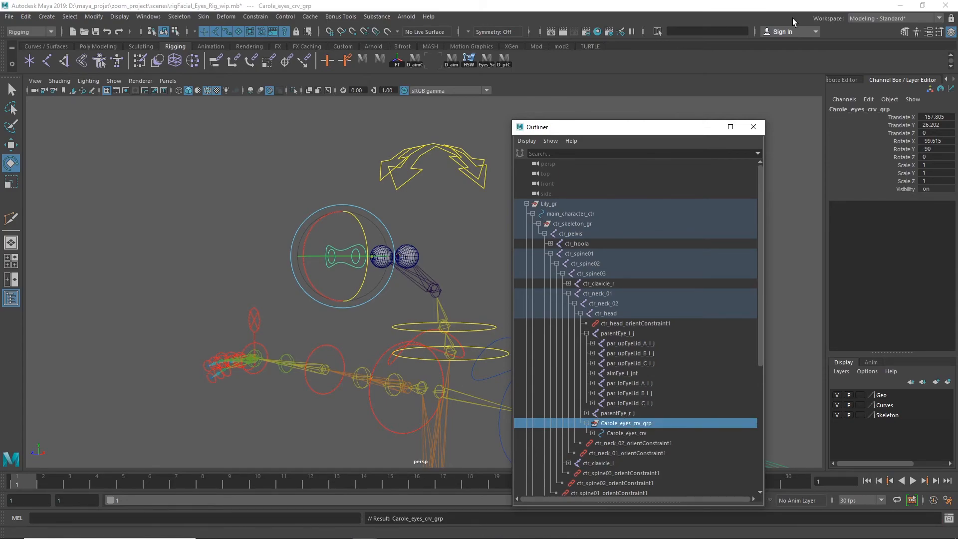
click(753, 127)
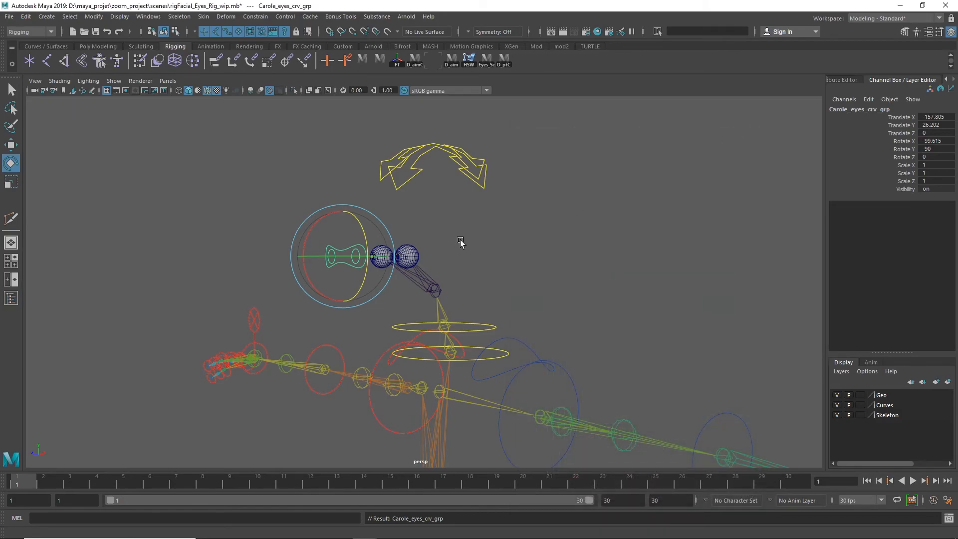
Enable drawing overrides on the Carole_eye_l_crv control and set its index color to blue
key(ctrl+h)
alt+drag(434, 289, 322, 285)
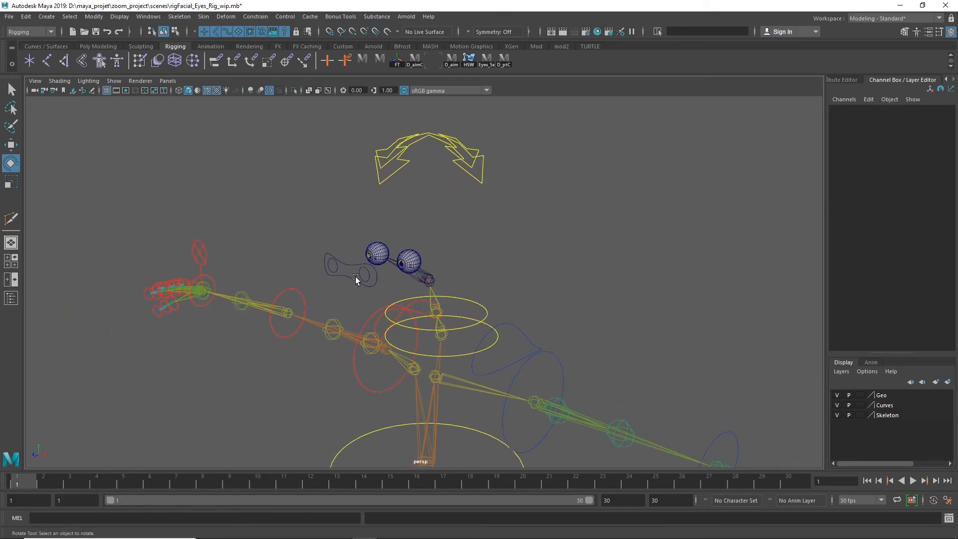
alt+right_drag(567, 253, 838, 252)
click(209, 252)
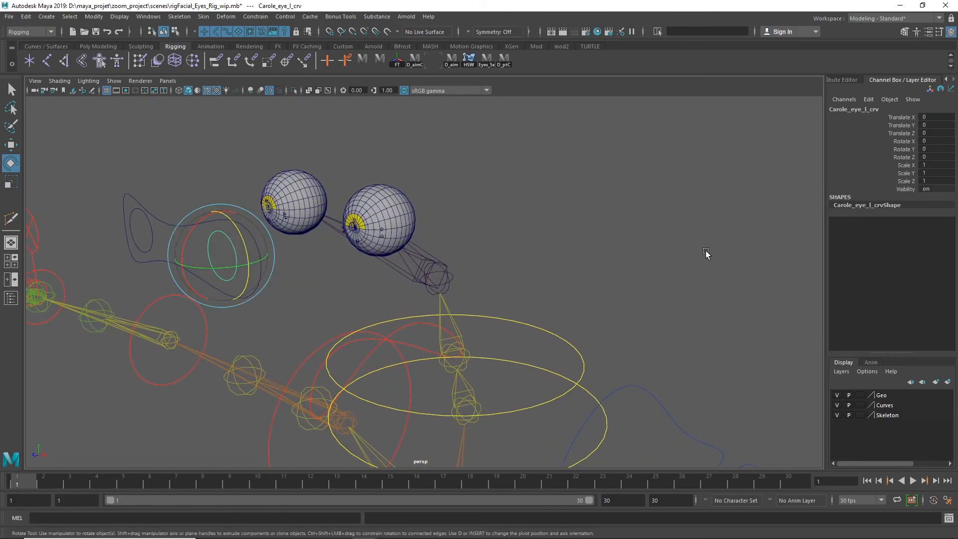
key(ctrl+a)
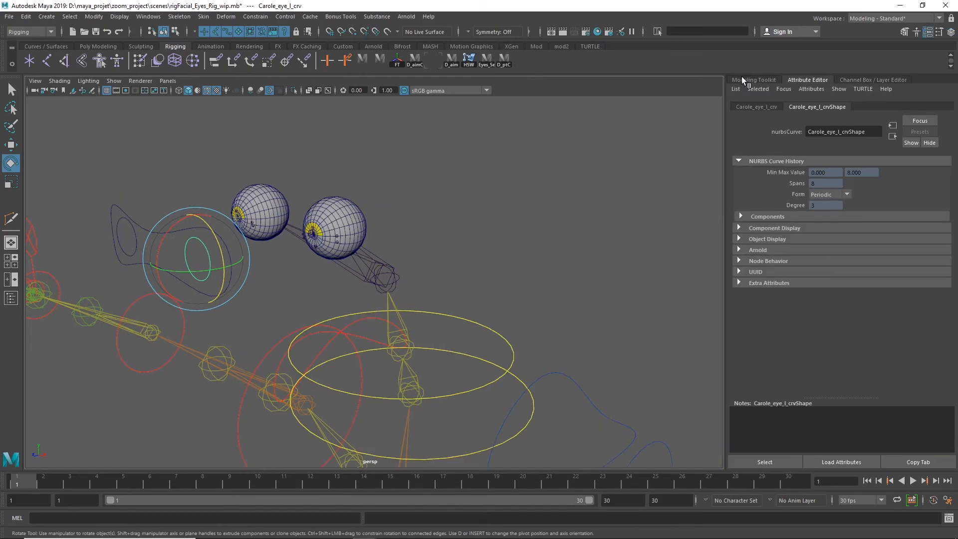
click(768, 104)
click(740, 277)
scroll(798, 362, down, 3)
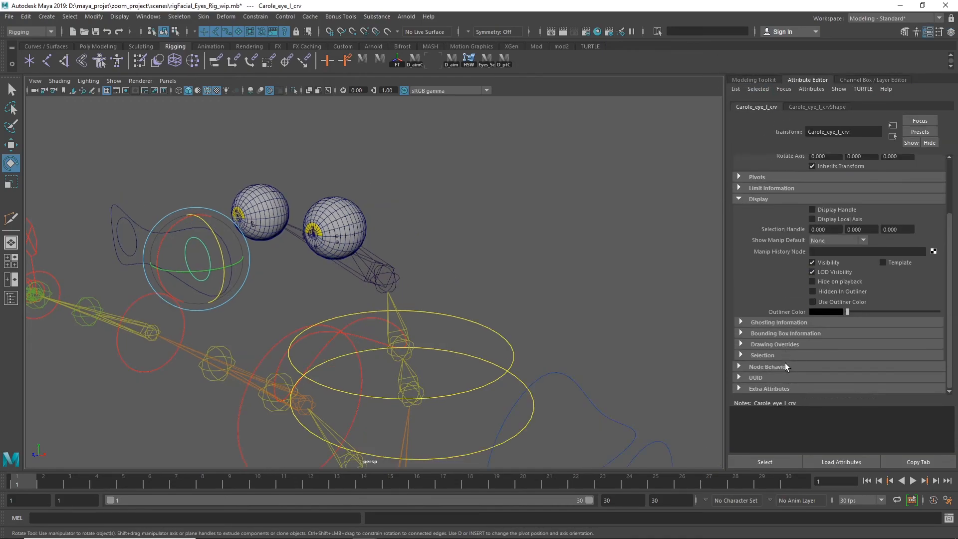
click(740, 345)
scroll(813, 299, down, 4)
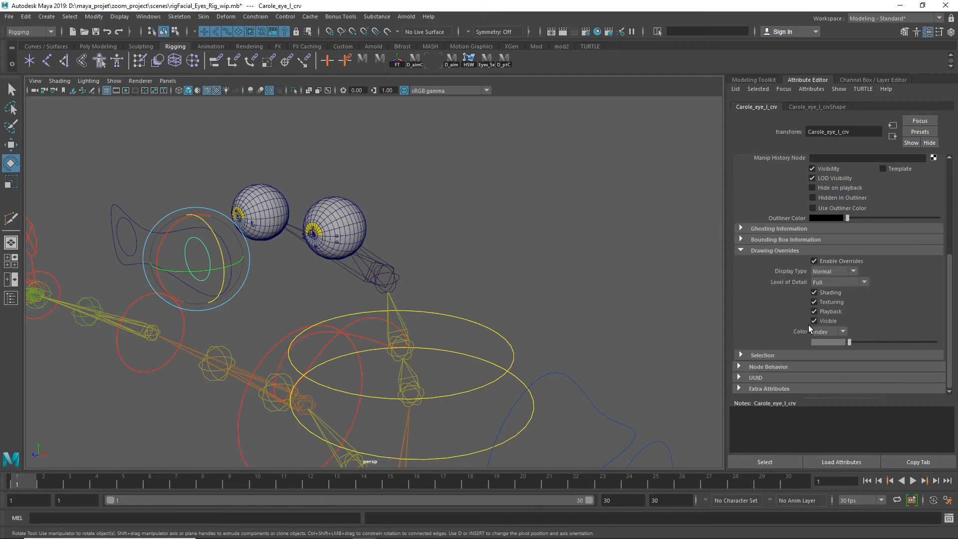
click(675, 309)
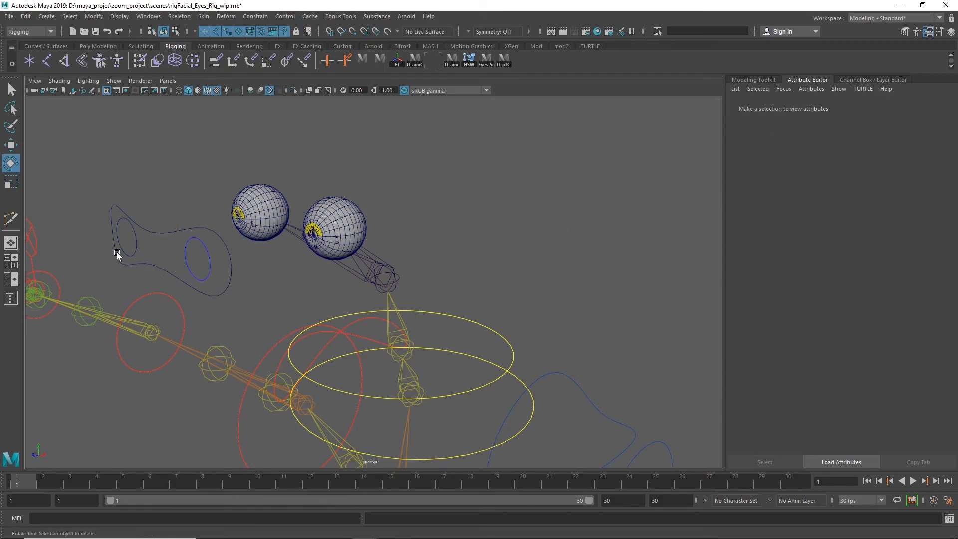
Enable drawing overrides on the right eye's control curve and set its index color to red
click(141, 243)
click(814, 270)
drag(849, 349, 886, 350)
click(624, 272)
Enable drawing overrides on the Carole_eyes_crv control and set its index color to green
drag(165, 211, 171, 240)
click(816, 270)
drag(850, 351, 888, 350)
click(614, 242)
alt+drag(614, 243, 328, 222)
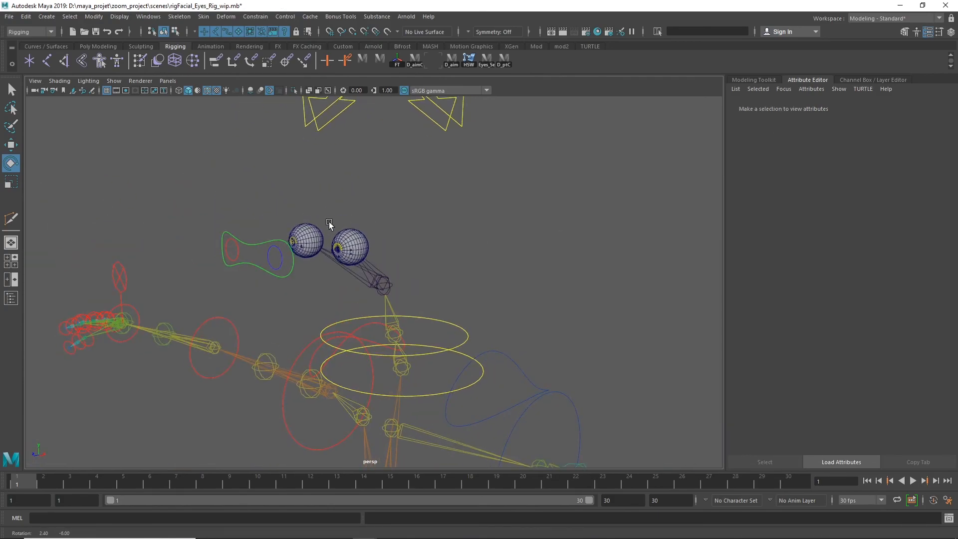
Expand bind_Geo_grp in the scene hierarchy and turn on the visibility of the Shoes mesh
click(11, 298)
shift+click(528, 203)
click(527, 204)
click(532, 224)
click(573, 274)
key(h)
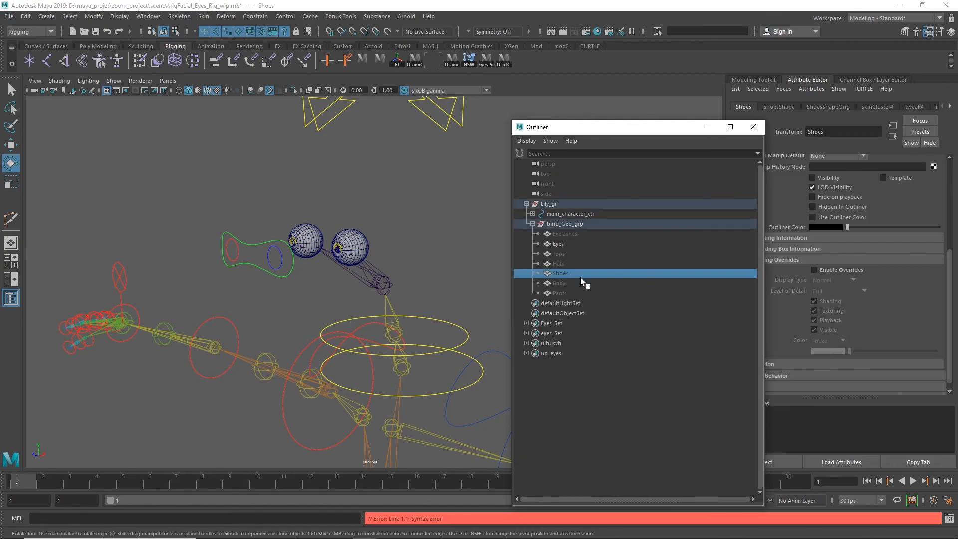
click(753, 129)
alt+drag(465, 268, 516, 285)
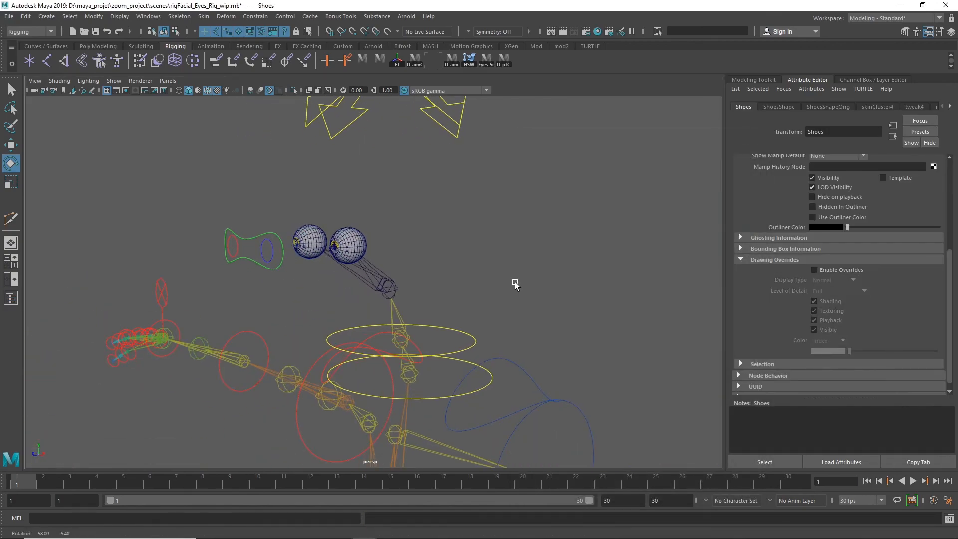
Make the Body mesh in bind_Geo_grp visible and turn off the wireframe overlay on shaded objects
key(shift+o)
click(562, 282)
key(h)
click(562, 274)
key(h)
click(753, 128)
alt+drag(495, 251, 559, 252)
click(559, 252)
click(207, 90)
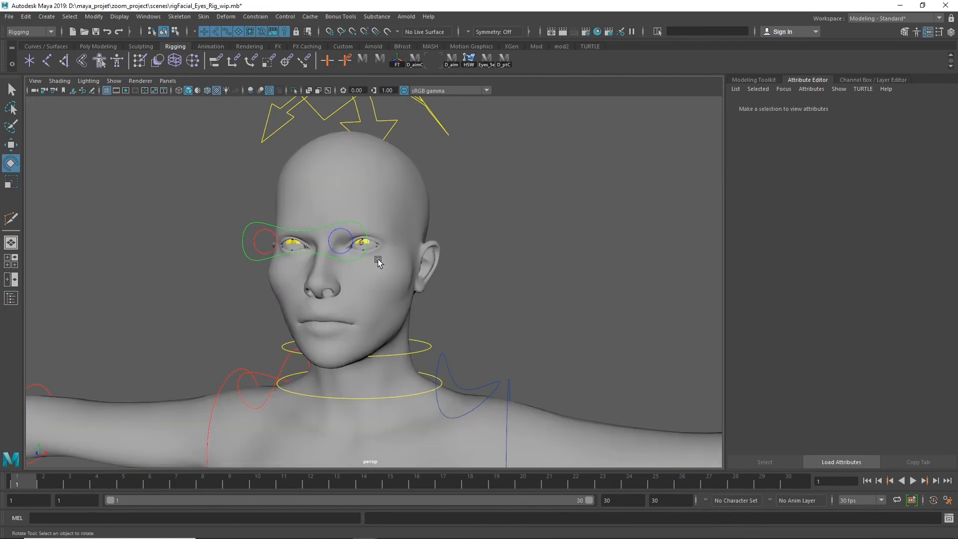
Move the Carole_eyes_crv control freely to test how the eyes follow it inside the head, and undo the move
alt+right_drag(353, 257, 604, 231)
alt+middle_drag(603, 231, 677, 322)
click(171, 308)
key(w)
drag(230, 278, 328, 325)
key(ctrl+z)
key(ctrl+z)
Bring back the transform channels for Carole_eyes_crv, deselect it, and examine the colored eye controls around the head
click(222, 308)
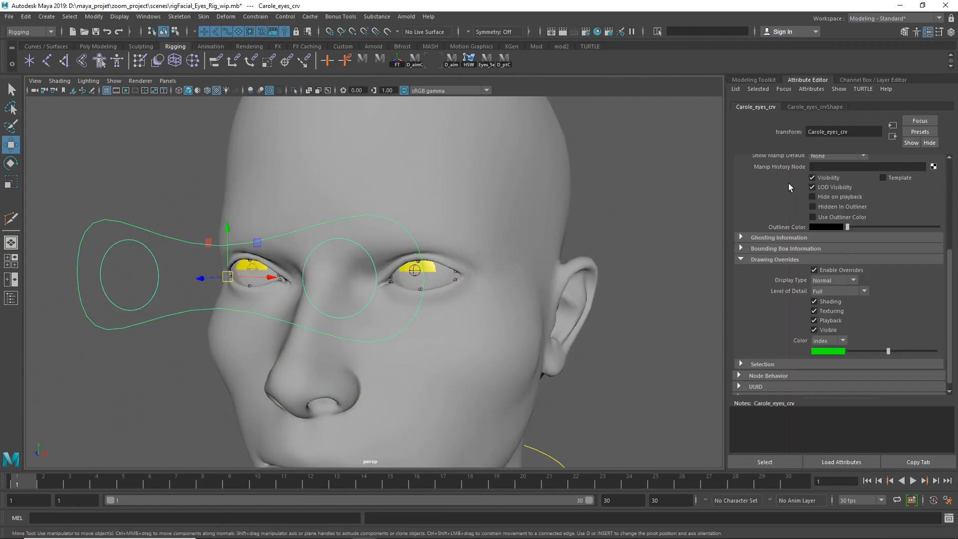
key(ctrl+a)
alt+right_drag(567, 235, 444, 268)
mouse_move(445, 268)
alt+mouse_down()
mouse_move(361, 265)
mouse_move(457, 261)
alt+mouse_up()
click(581, 255)
alt+right_drag(582, 254, 788, 256)
alt+drag(724, 264, 649, 283)
alt+right_drag(648, 283, 595, 272)
alt+drag(595, 273, 610, 258)
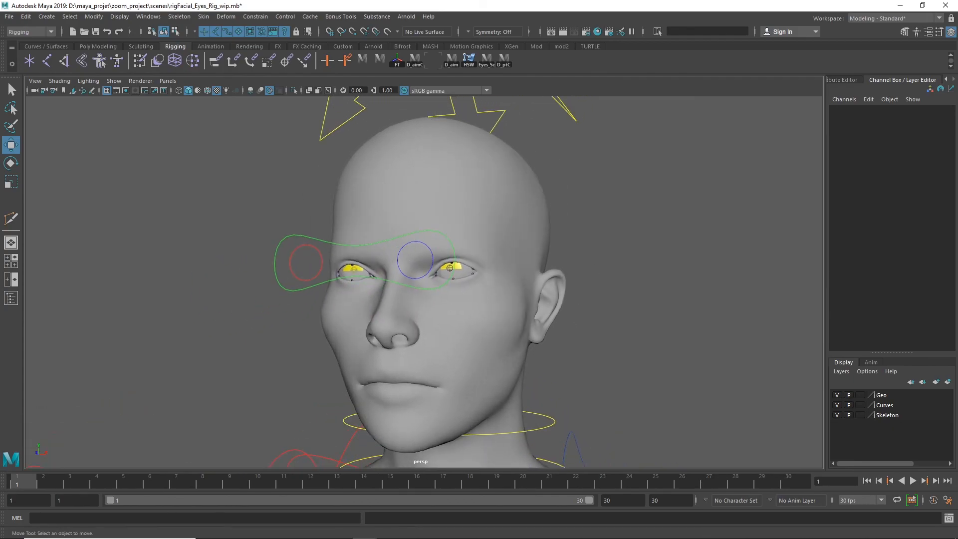